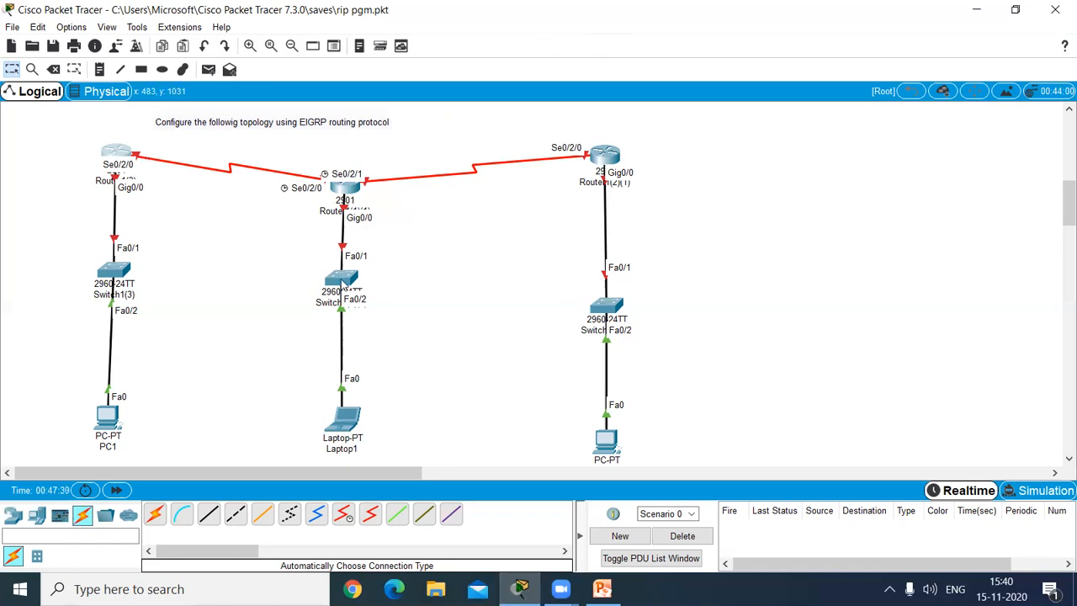
Step: Place a note reading 192.168.1.1 beneath the Gig0/0 port of the router on the PC1 branch
{"action": "mouse_move", "coordinate": [344, 285]}
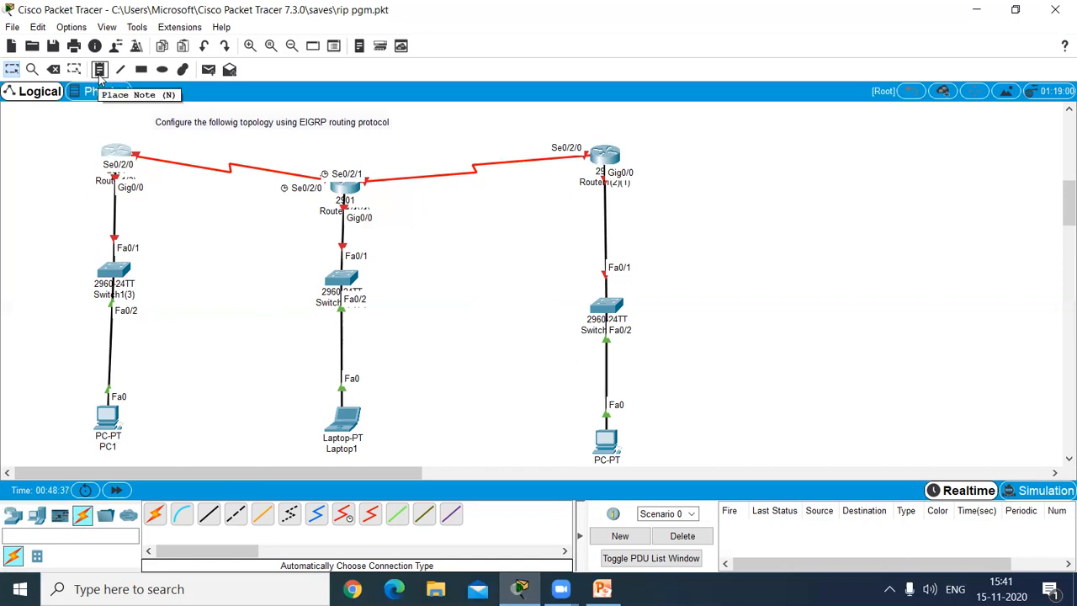
{"action": "left_click", "coordinate": [98, 72]}
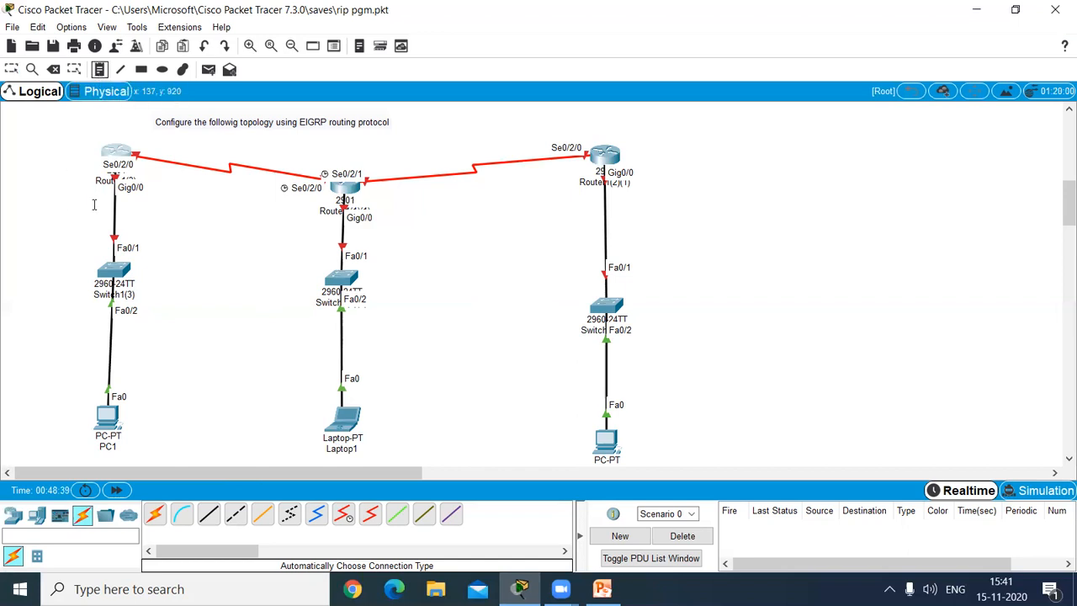
{"action": "left_click", "coordinate": [94, 205]}
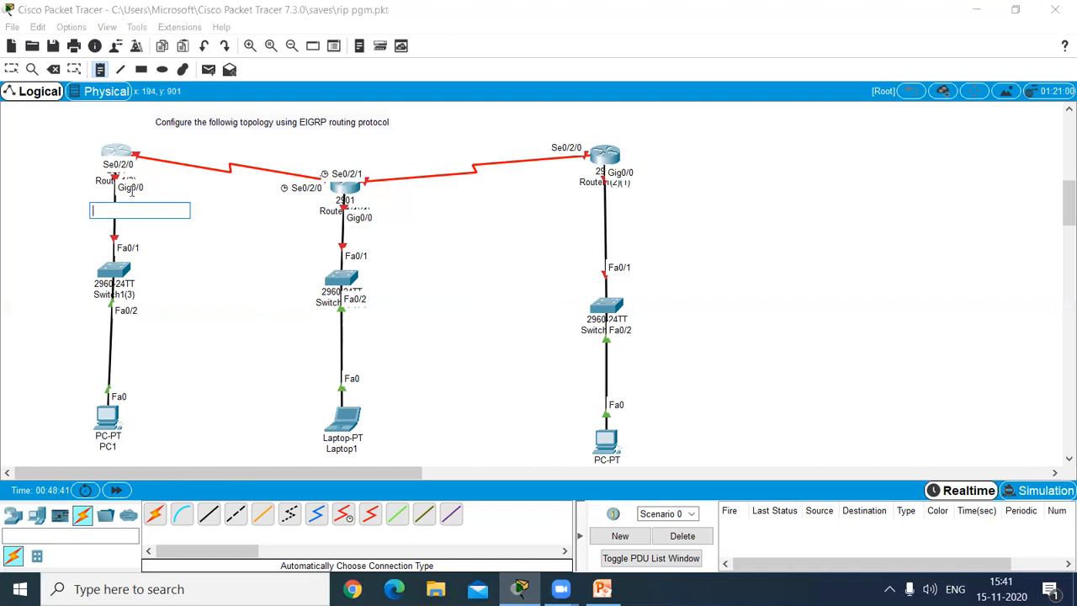
{"action": "type", "text": "192."}
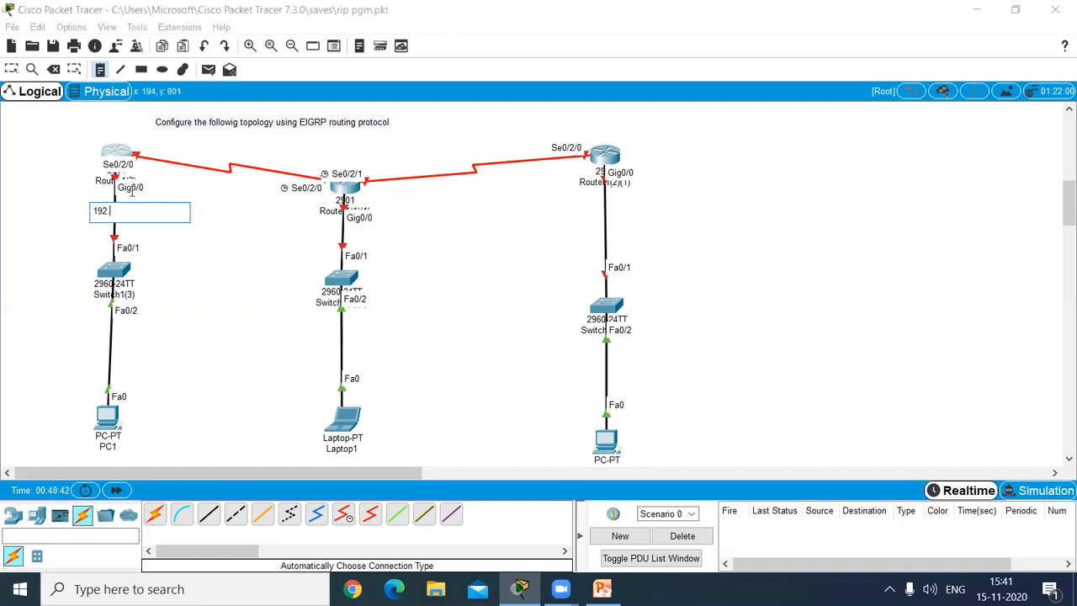
{"action": "type", "text": "168.1.1"}
Step: Add a note reading 192.168.1.10 just below PC1
{"action": "left_click", "coordinate": [88, 447]}
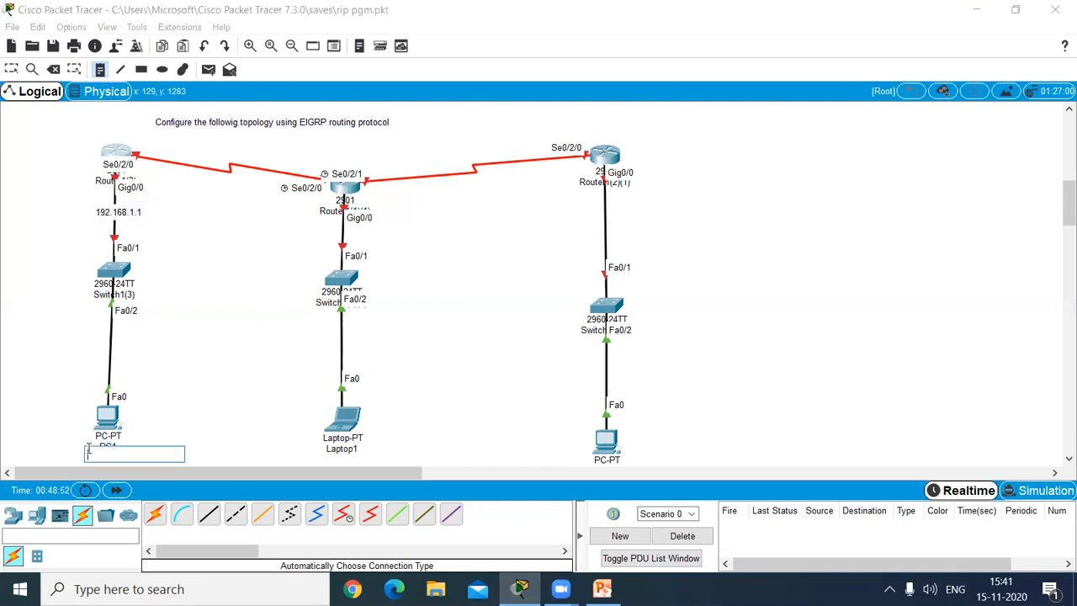
{"action": "type", "text": "192.168.1.10"}
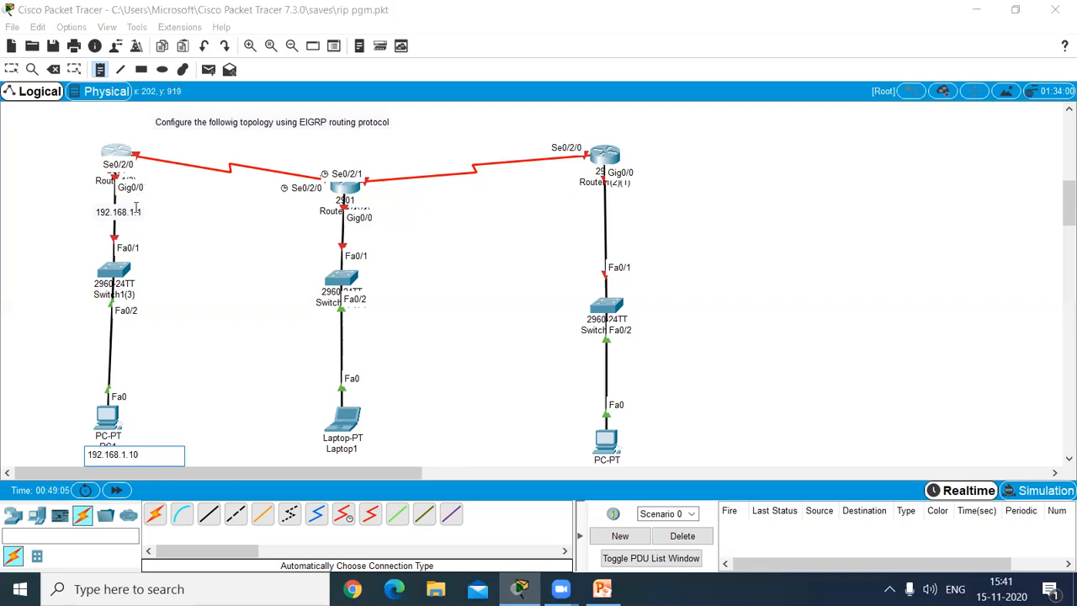
Step: Add a note reading 192.168.4.1 beside the PC1-side router's serial link
{"action": "left_click", "coordinate": [135, 143]}
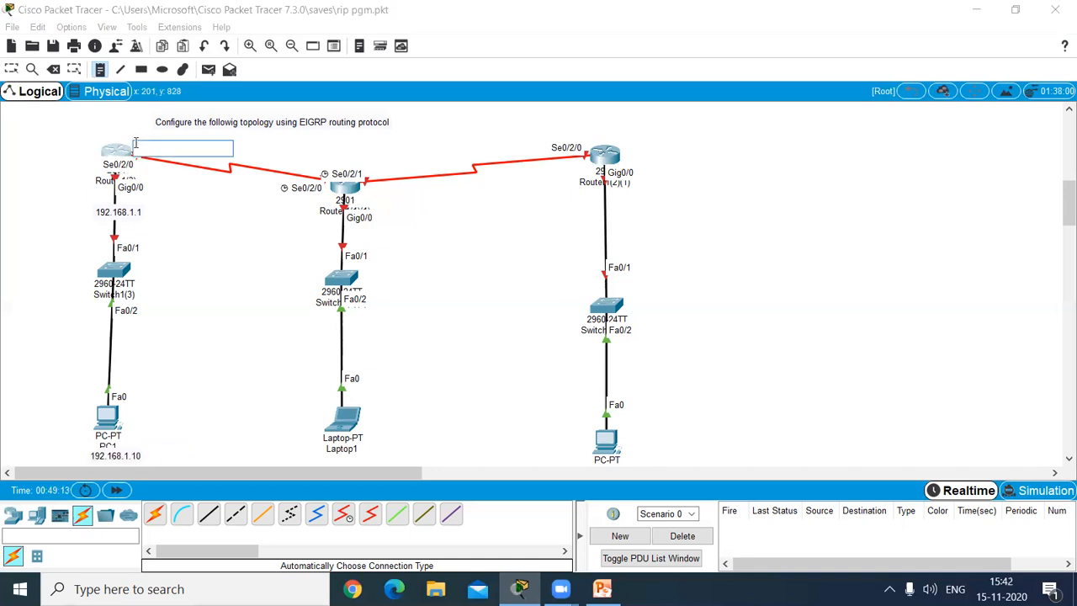
{"action": "type", "text": "192.168.4.1"}
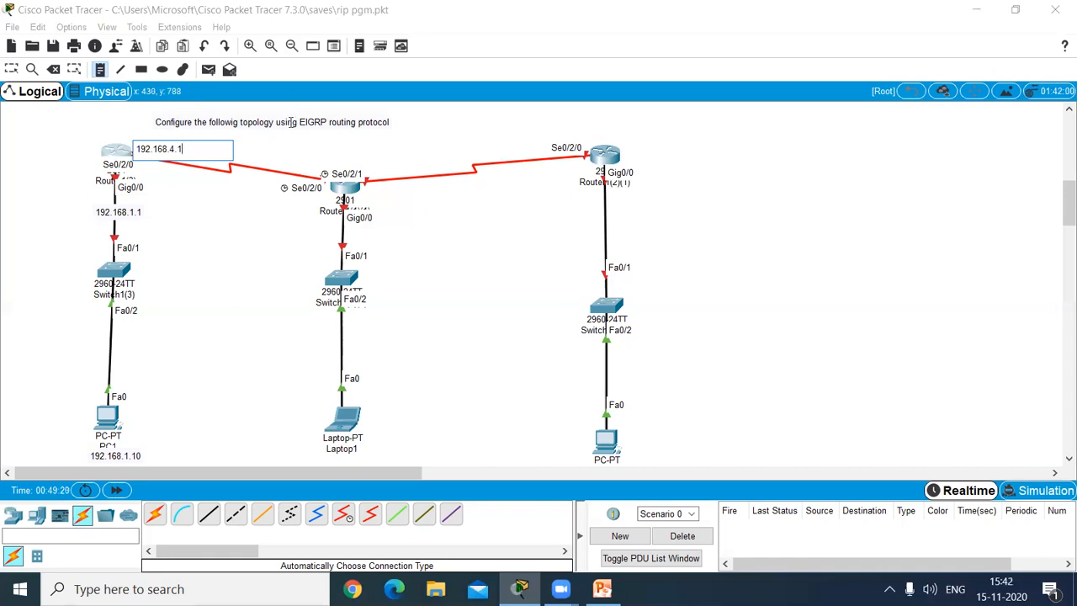
{"action": "left_click", "coordinate": [290, 156]}
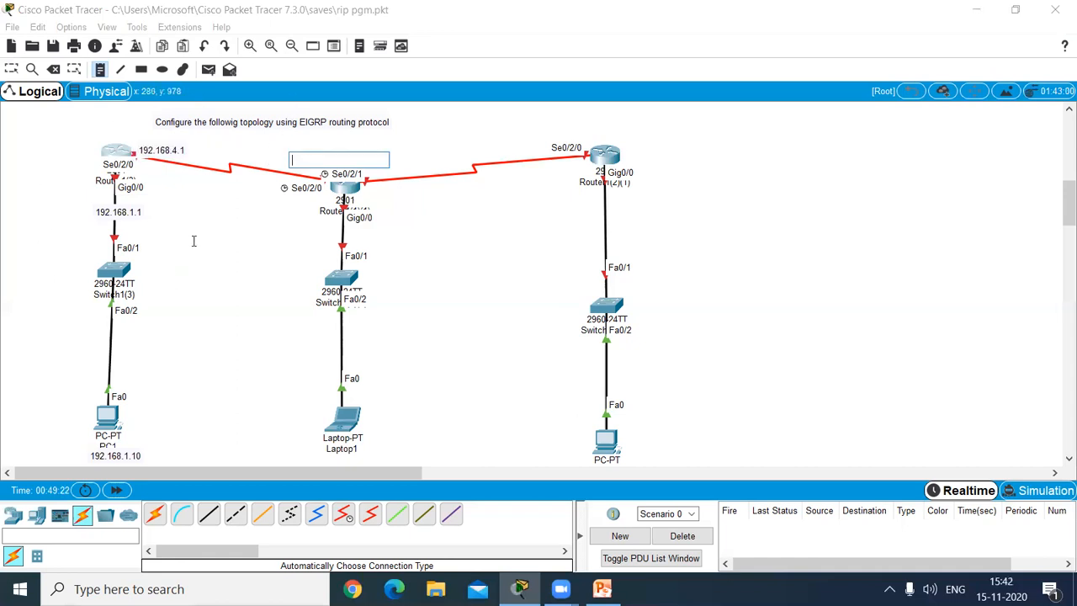
{"action": "left_click", "coordinate": [340, 151]}
Step: Add a note reading 192.168.2.1 beneath the middle router's Gig0/0 port
{"action": "left_click", "coordinate": [323, 223]}
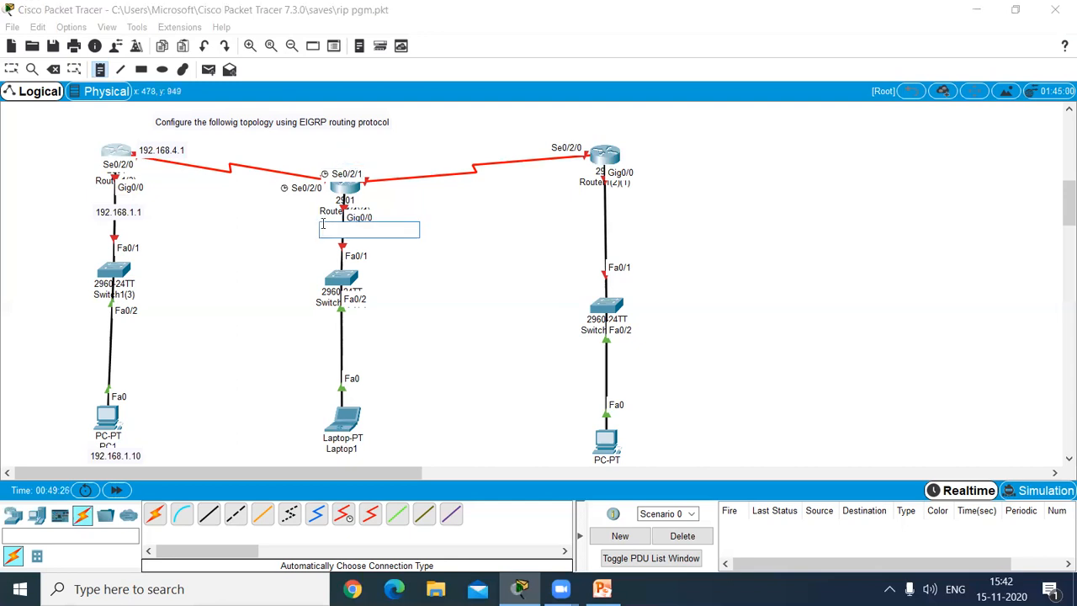
{"action": "type", "text": "192.168.2.1"}
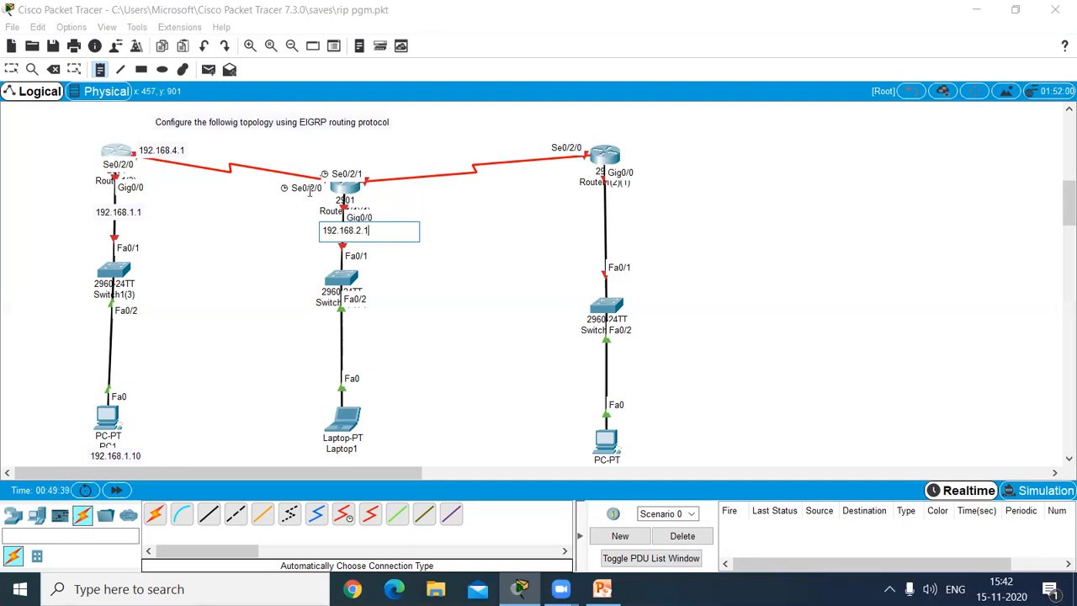
Step: Label the middle router's serial links with notes: 192.168.4.2 toward the PC1-side router and 192.168.5.1 toward the PC2-side router
{"action": "left_click", "coordinate": [290, 167]}
{"action": "left_click", "coordinate": [271, 163]}
{"action": "type", "text": "192.168.4.2"}
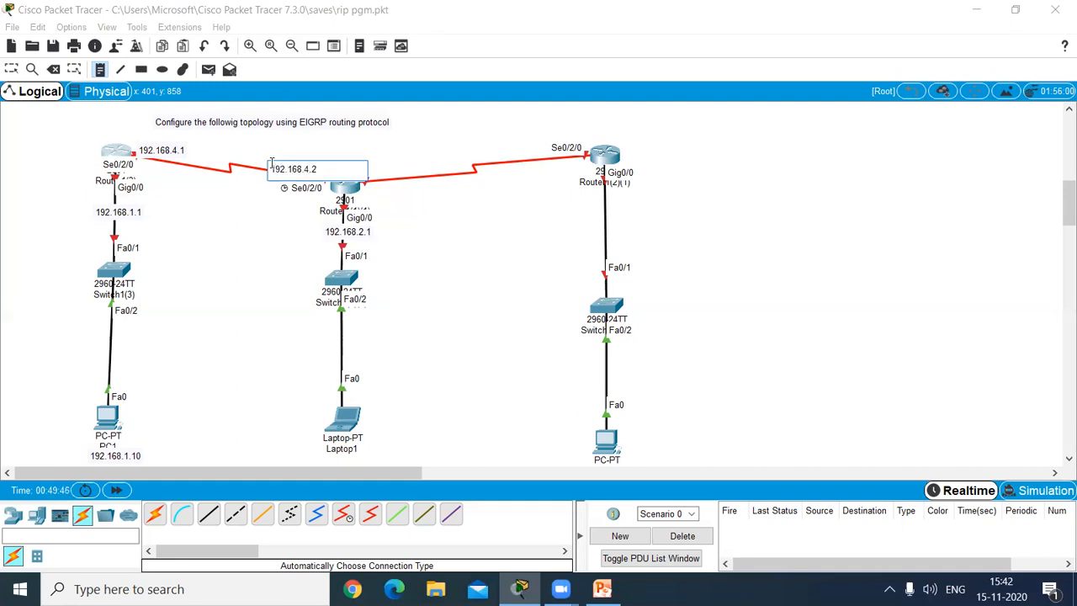
{"action": "left_click", "coordinate": [370, 177]}
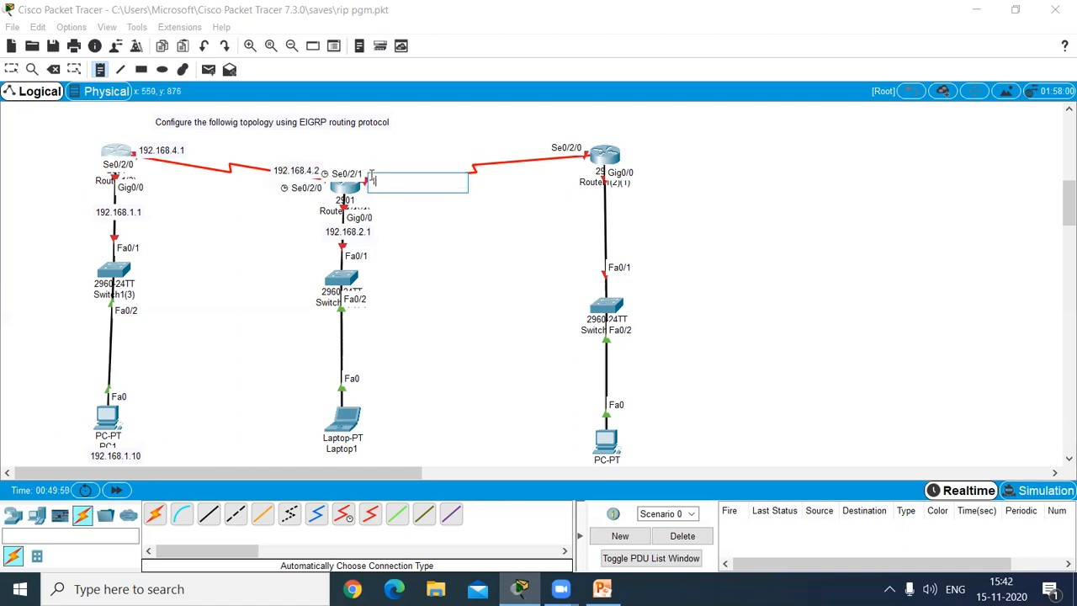
{"action": "type", "text": "192.168.5.1"}
Step: Add a note reading 192.168.3.0 beneath the PC2-side router's Gig0/0 port
{"action": "left_click", "coordinate": [582, 207]}
{"action": "type", "text": "1"}
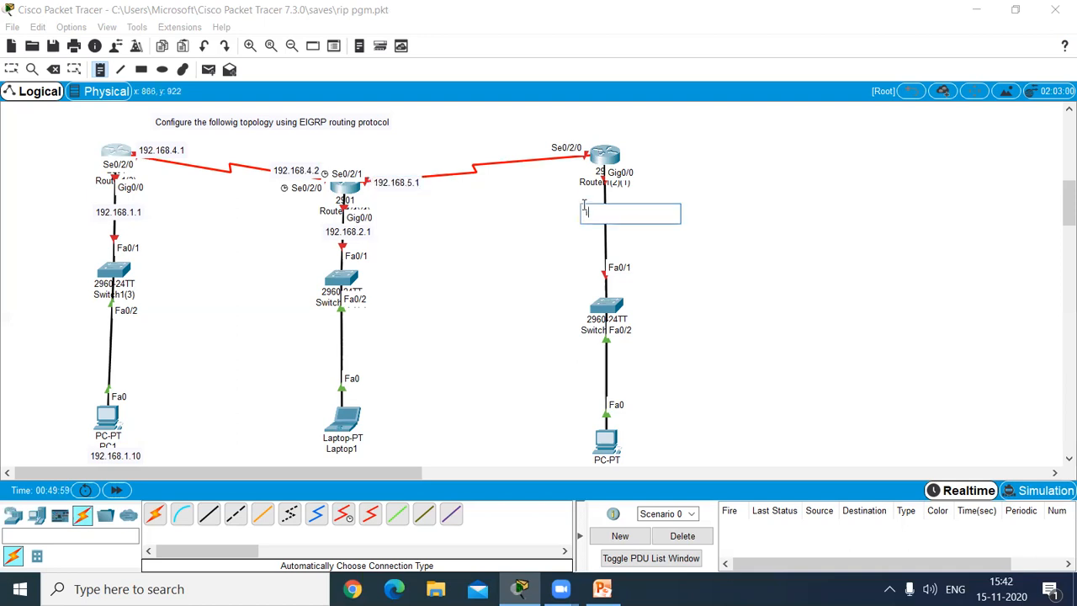
{"action": "type", "text": "92.168.3.0"}
Step: Add a note reading 192.168.5.2 at the PC2-side router's Se0/2/0 port
{"action": "left_click", "coordinate": [538, 139]}
{"action": "type", "text": "192.1"}
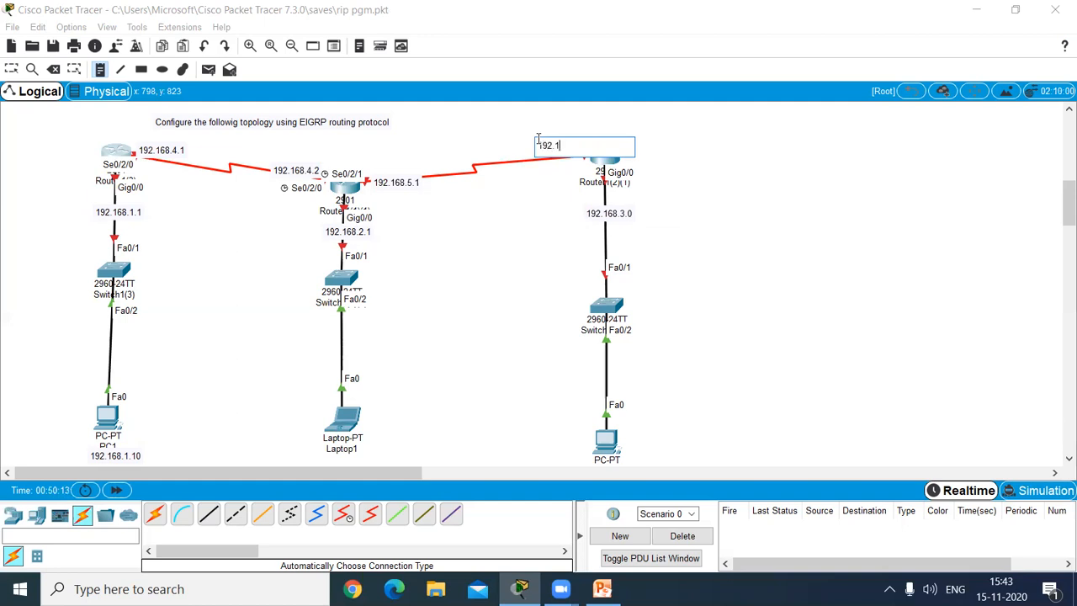
{"action": "type", "text": "68.5.2"}
{"action": "left_click", "coordinate": [710, 138]}
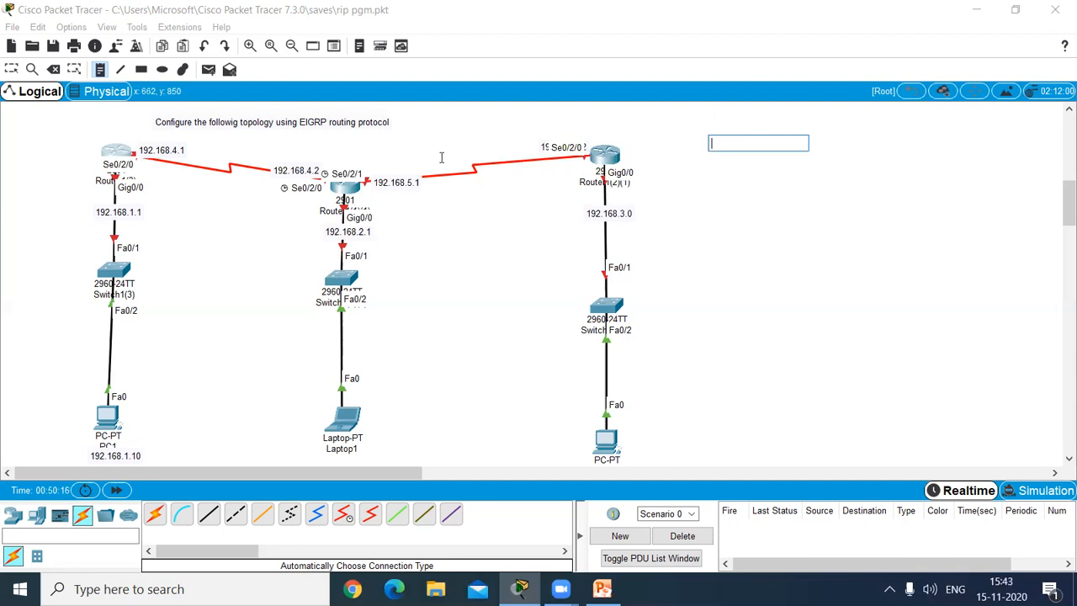
Step: Reposition the 192.168.5.2, 192.168.5.1, 192.168.4.2 and 192.168.4.1 notes clear of the port labels and serial links
{"action": "left_click", "coordinate": [11, 69]}
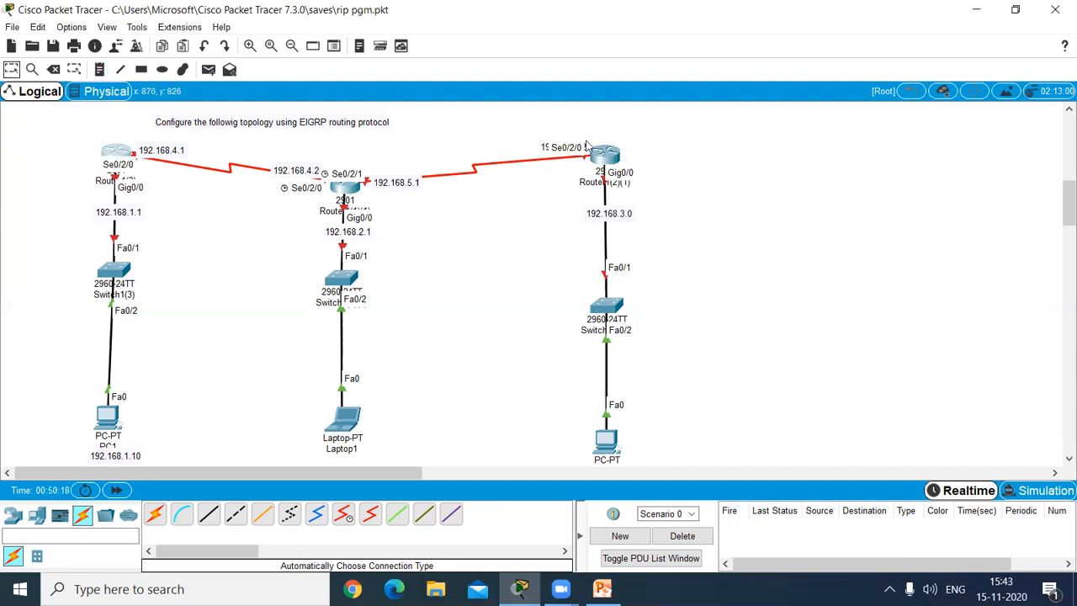
{"action": "left_click_drag", "start_coordinate": [568, 147], "coordinate": [561, 172]}
{"action": "left_click_drag", "start_coordinate": [396, 184], "coordinate": [391, 191]}
{"action": "mouse_move", "coordinate": [298, 176]}
{"action": "left_mouse_down"}
{"action": "mouse_move", "coordinate": [291, 167]}
{"action": "mouse_move", "coordinate": [298, 174]}
{"action": "left_mouse_up"}
{"action": "left_click_drag", "start_coordinate": [154, 154], "coordinate": [150, 148]}
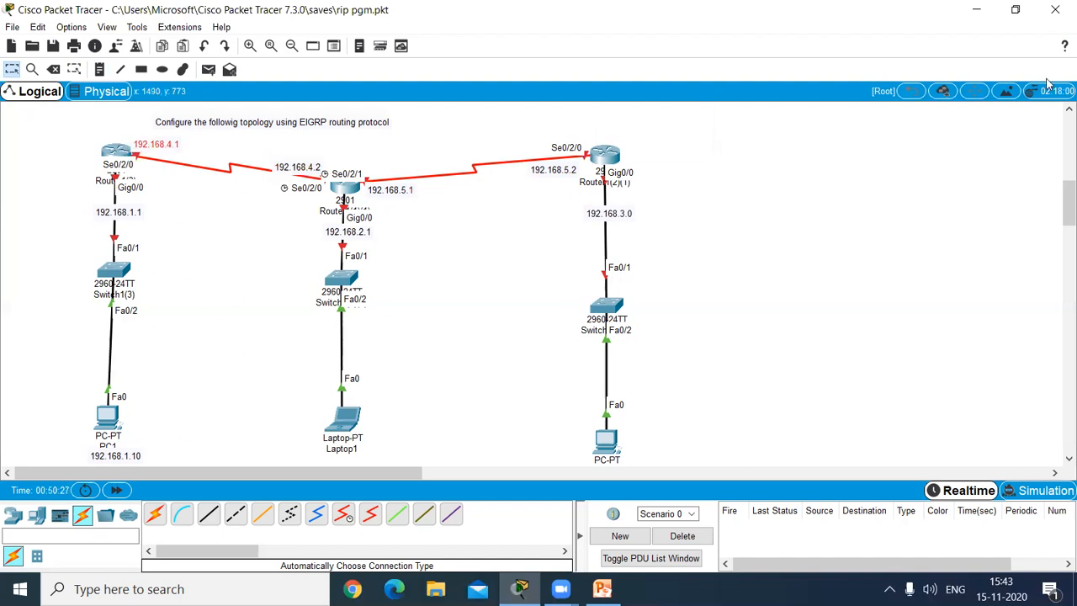
Step: Place another 192.168.1.10 note a little below the existing address note under PC1
{"action": "left_click_drag", "start_coordinate": [1067, 206], "coordinate": [1058, 247]}
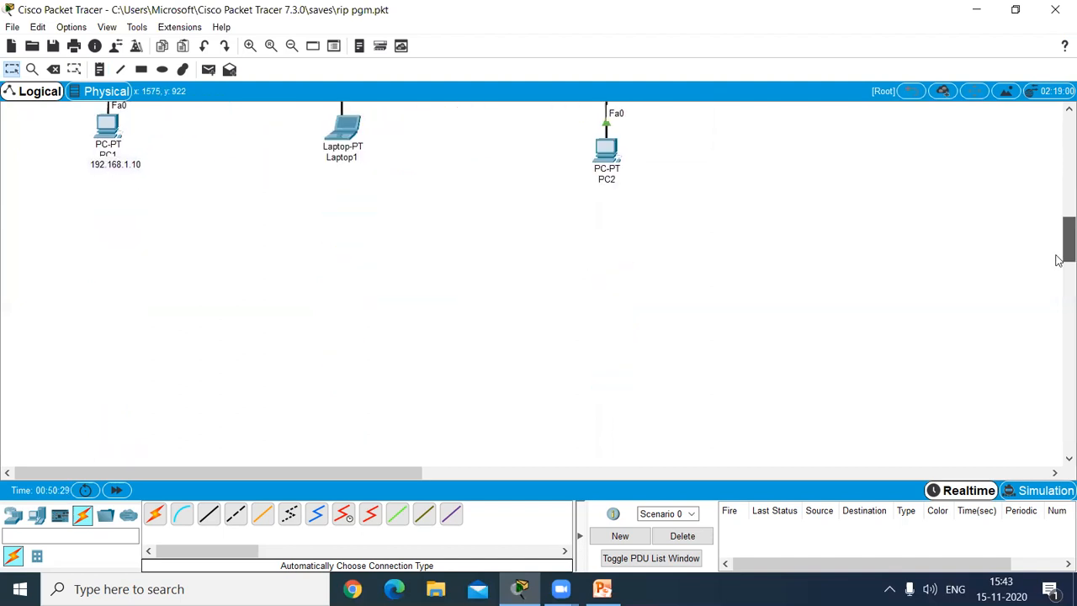
{"action": "left_click", "coordinate": [99, 69]}
{"action": "left_click", "coordinate": [89, 196]}
{"action": "type", "text": "192.168.1.10"}
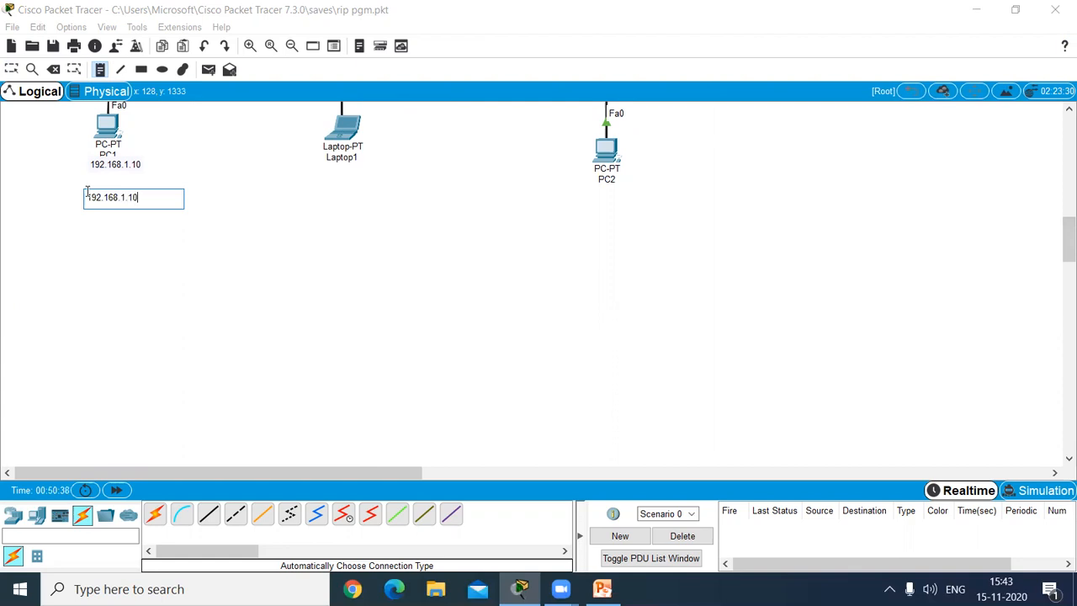
Step: Add a 192.168.2.10 note below Laptop1 and a note with a 192.168.3 network address below PC2
{"action": "left_click", "coordinate": [332, 179]}
{"action": "type", "text": "192.168.2.10"}
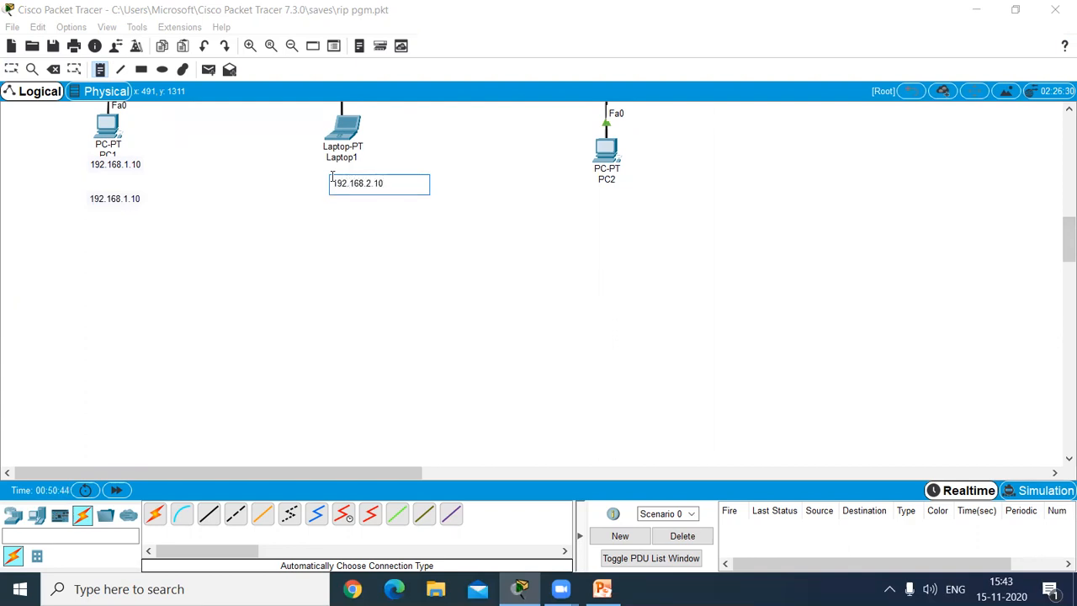
{"action": "left_click", "coordinate": [596, 197]}
{"action": "type", "text": "192.168.3."}
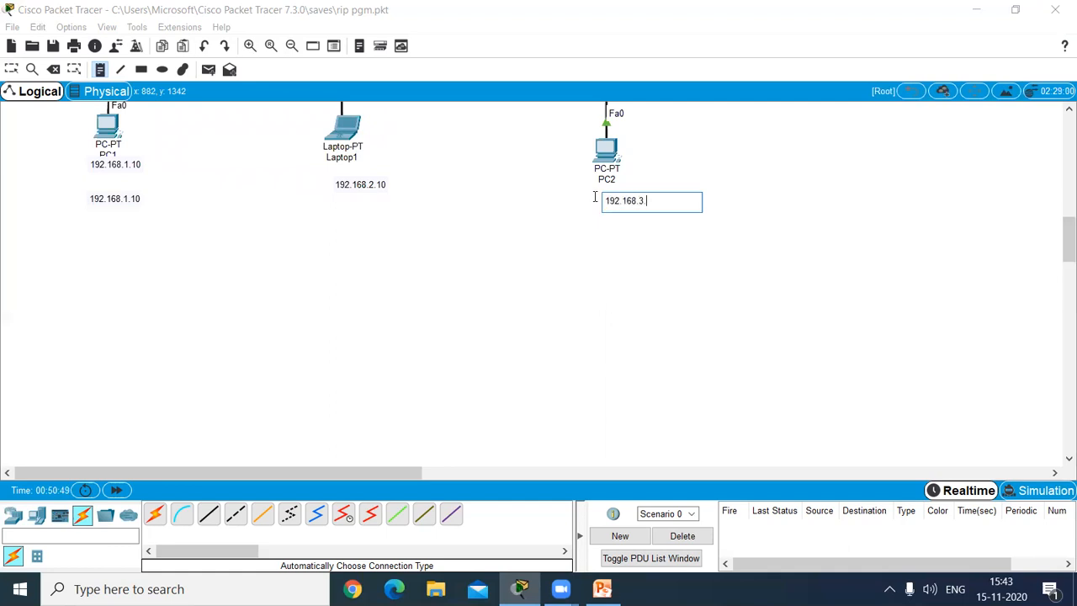
{"action": "left_click", "coordinate": [646, 258]}
Step: Label the three routers with notes: TN on the PC1 side, KA in the middle and AP on the PC2 side
{"action": "left_click_drag", "start_coordinate": [1068, 240], "coordinate": [1063, 210]}
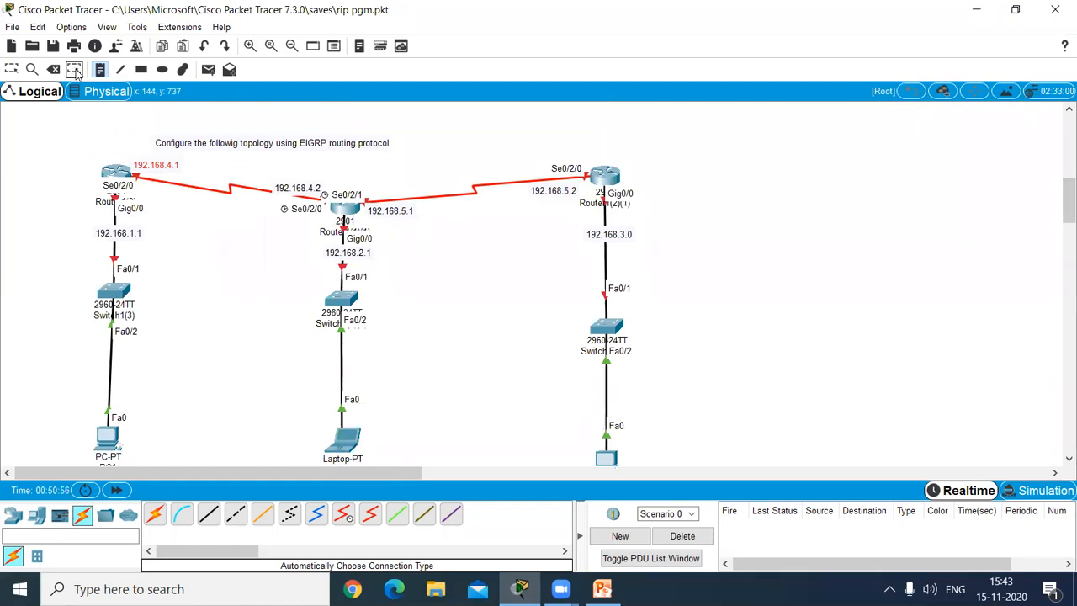
{"action": "left_click", "coordinate": [95, 150]}
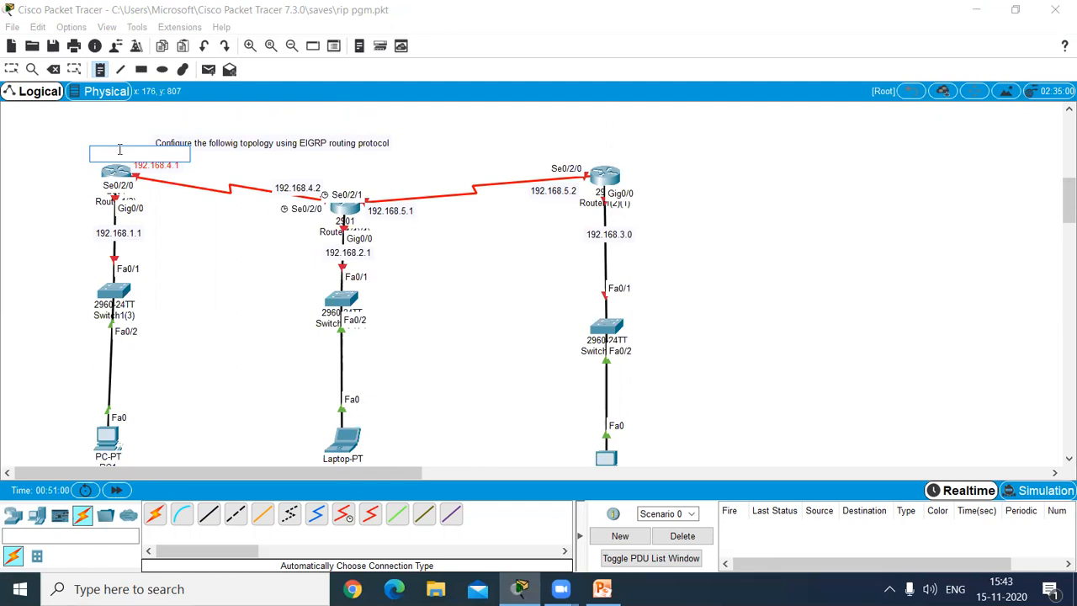
{"action": "key", "text": "Return"}
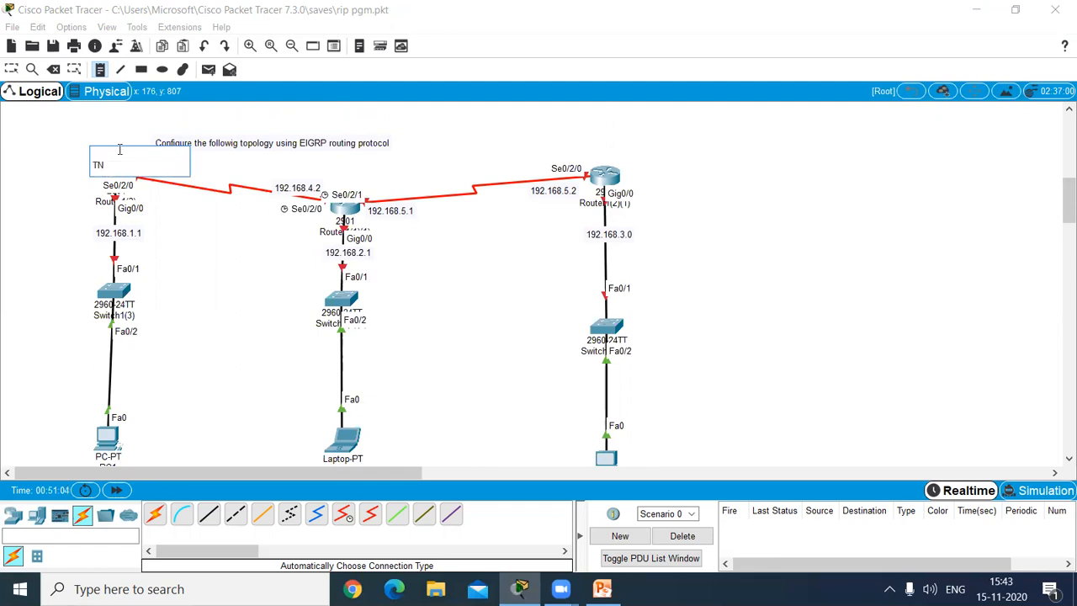
{"action": "left_click", "coordinate": [330, 168]}
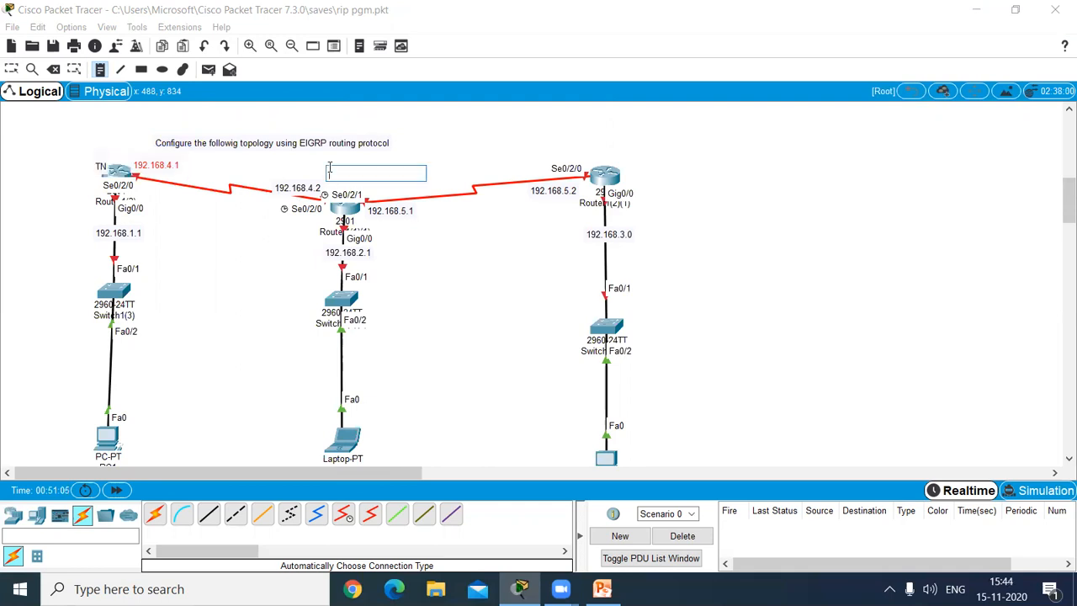
{"action": "type", "text": "KA"}
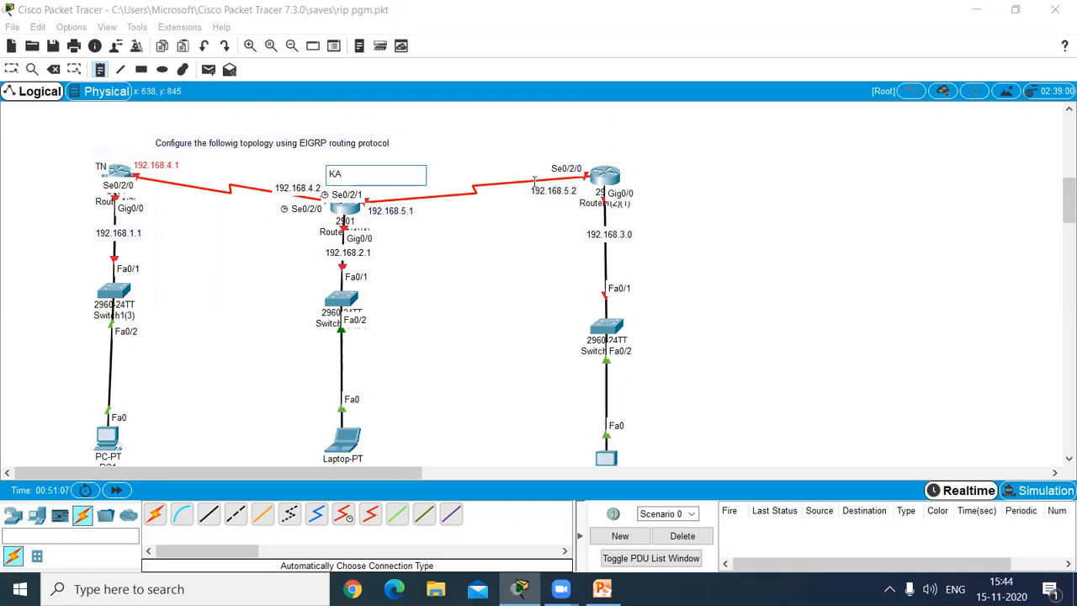
{"action": "left_click", "coordinate": [595, 156]}
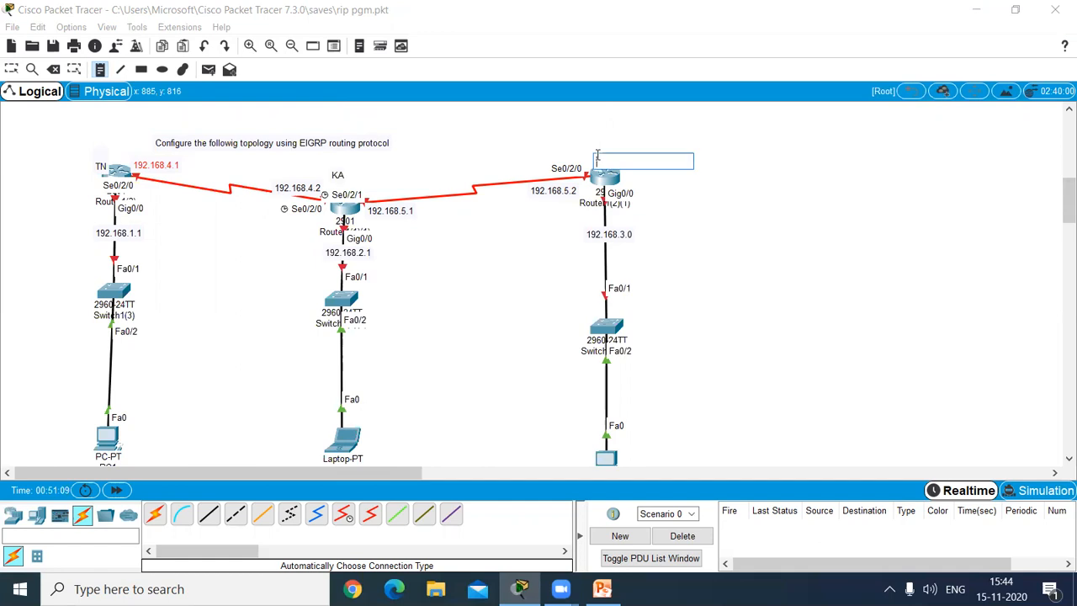
{"action": "type", "text": "AP"}
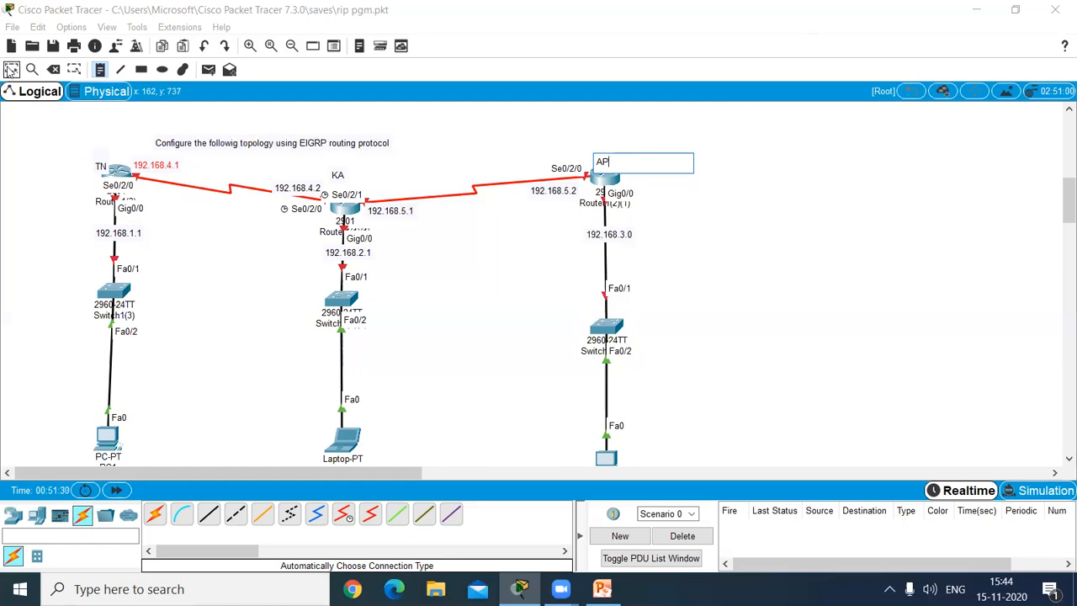
{"action": "left_click", "coordinate": [11, 71]}
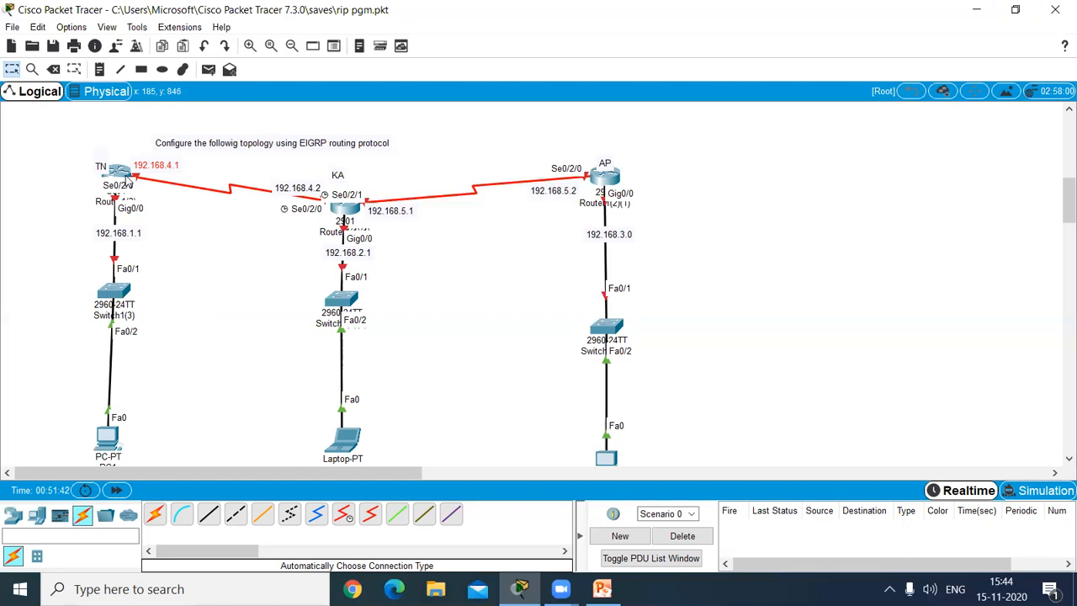
Step: Turn on GigabitEthernet0/0 on the TN router and assign it IP address 192.168.1.1 with subnet mask 255.255.255.0
{"action": "mouse_move", "coordinate": [122, 174]}
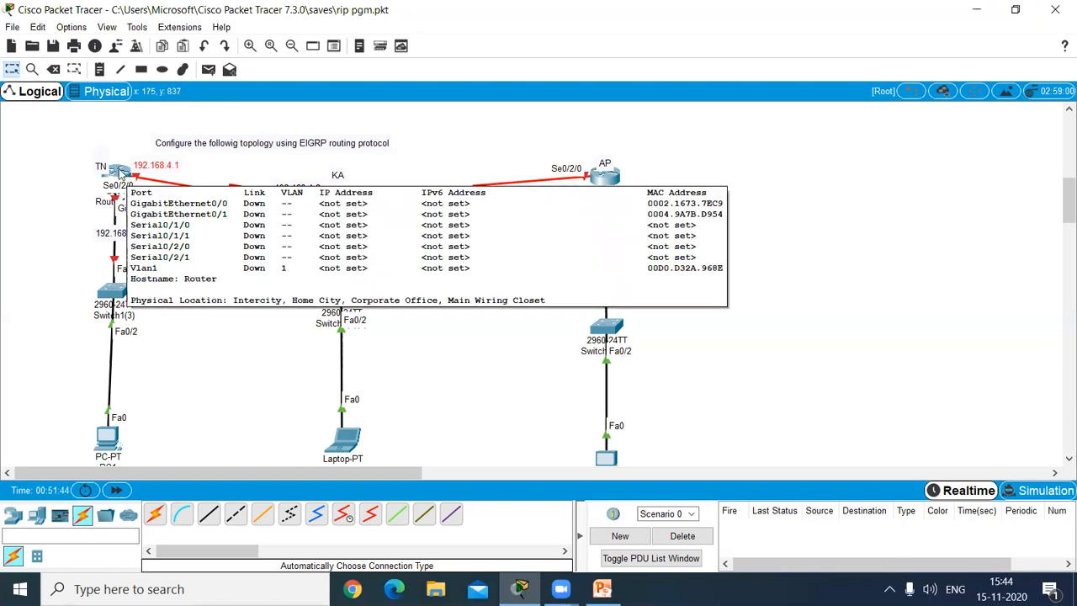
{"action": "left_click", "coordinate": [122, 174]}
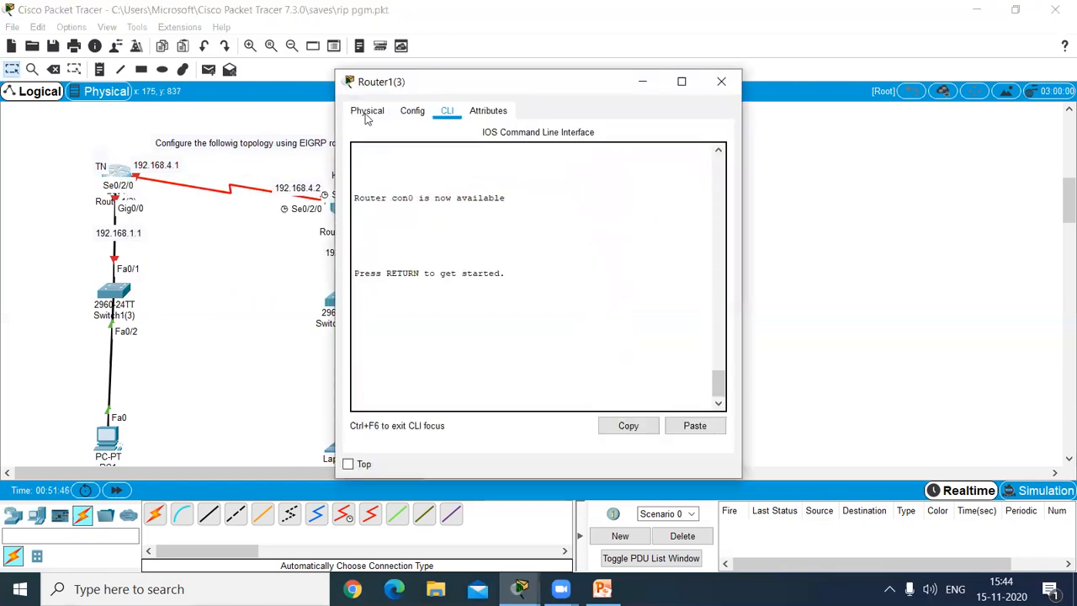
{"action": "left_click", "coordinate": [406, 114]}
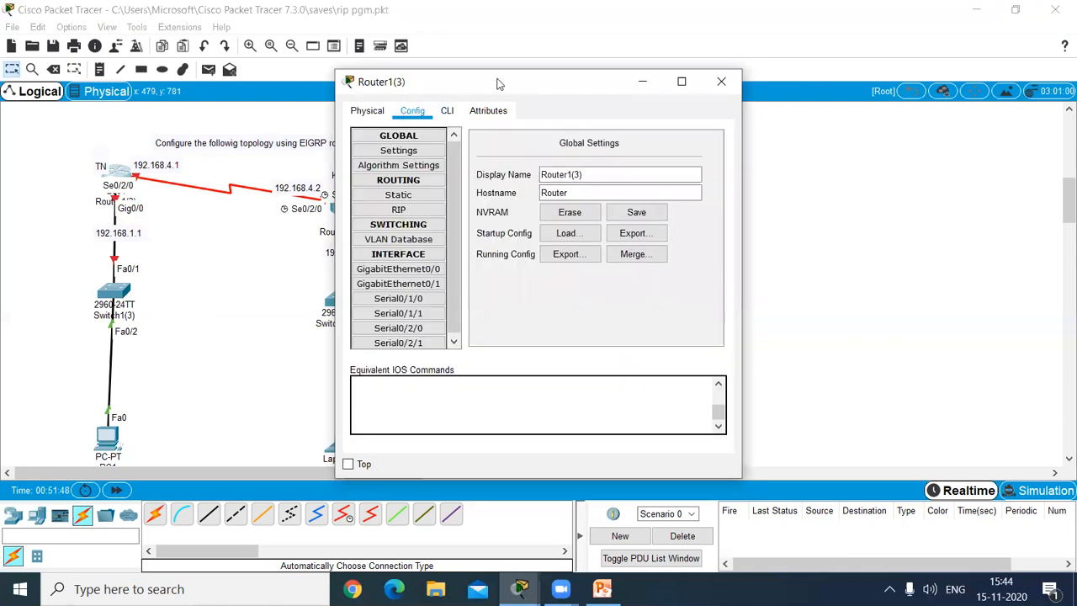
{"action": "left_click_drag", "start_coordinate": [501, 84], "coordinate": [443, 74]}
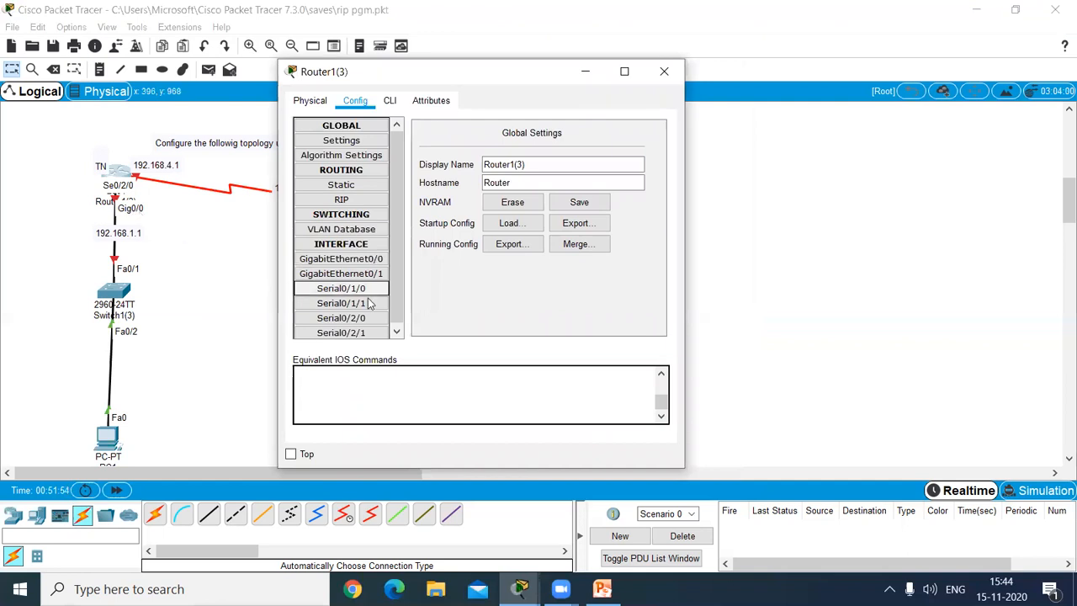
{"action": "left_click", "coordinate": [356, 260]}
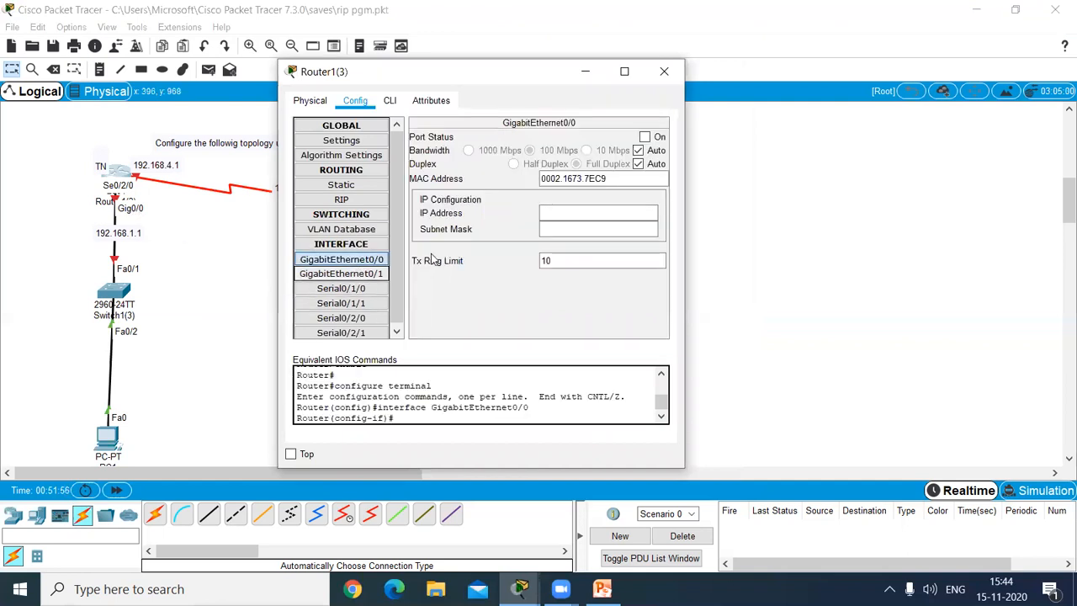
{"action": "left_click", "coordinate": [644, 137]}
{"action": "left_click", "coordinate": [557, 213]}
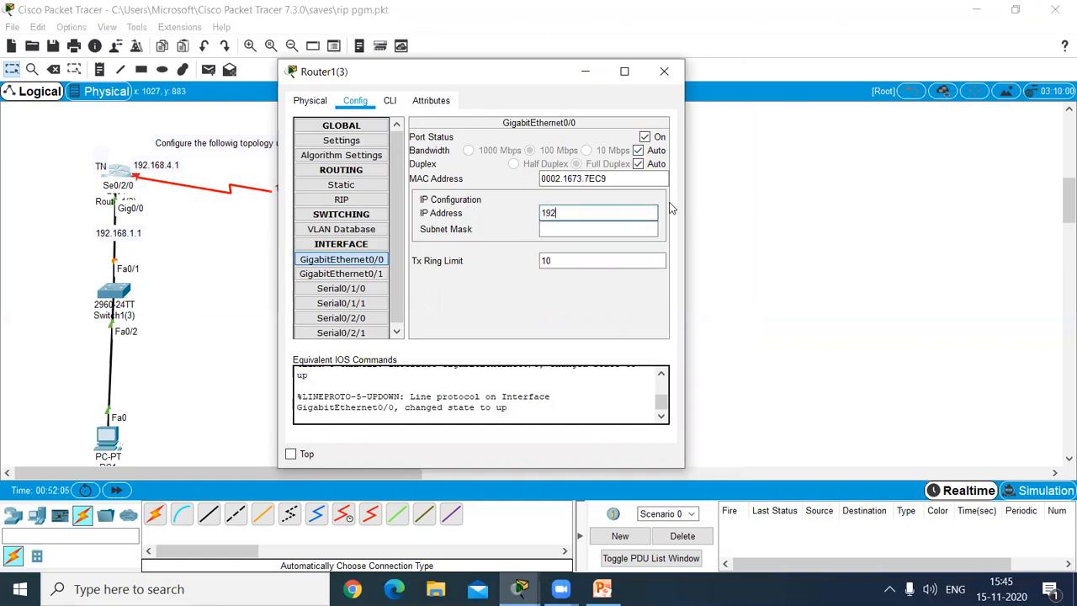
{"action": "type", "text": "192.168"}
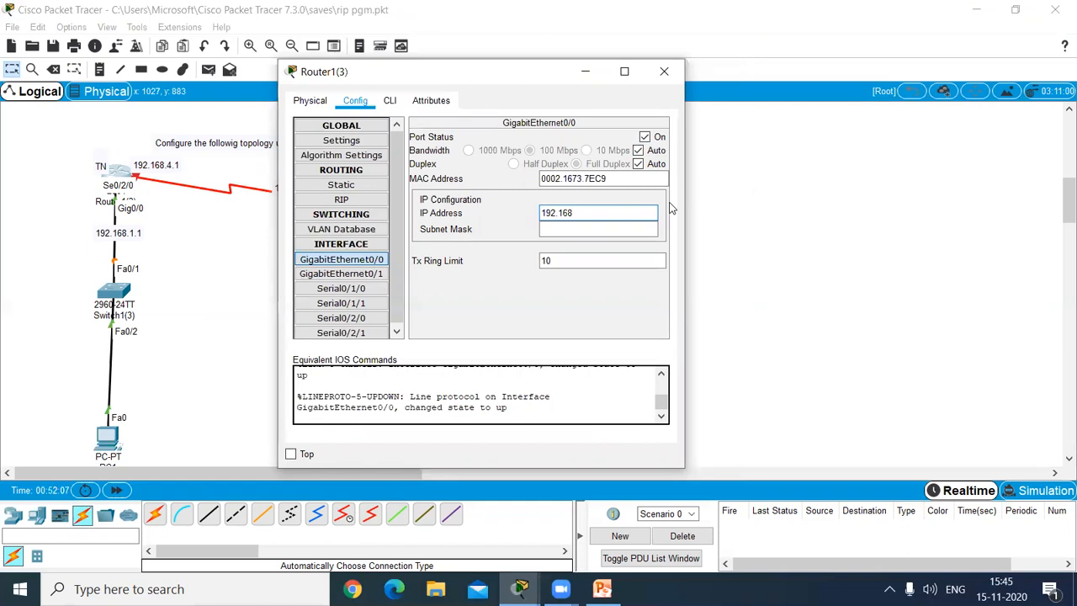
{"action": "type", "text": ".1.1"}
{"action": "left_click", "coordinate": [649, 224]}
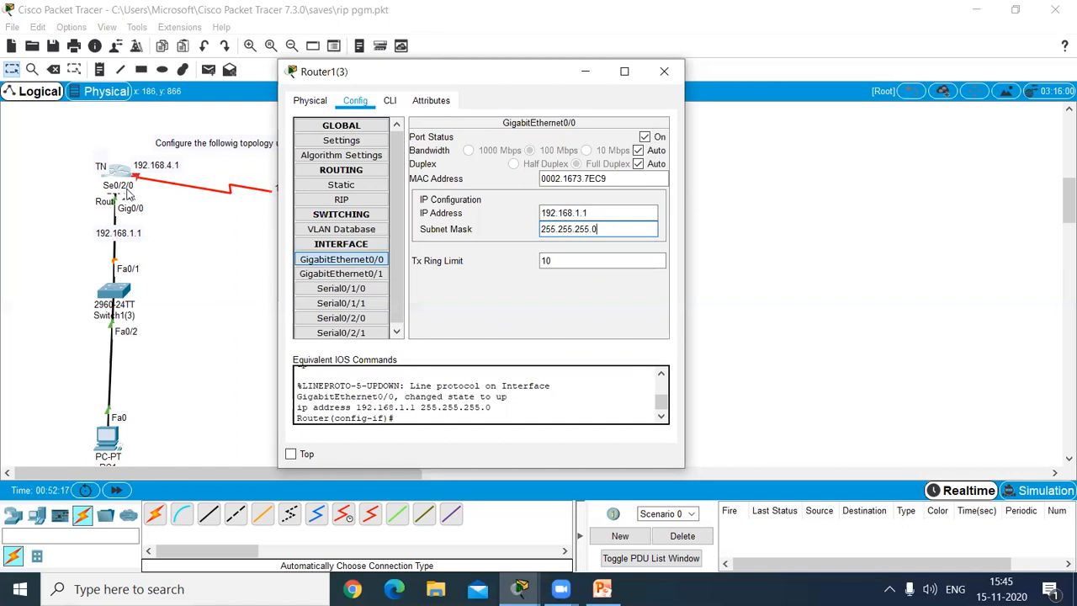
Step: Turn on Serial0/2/0 on the TN router and set its clock rate to 64000
{"action": "left_click", "coordinate": [363, 320]}
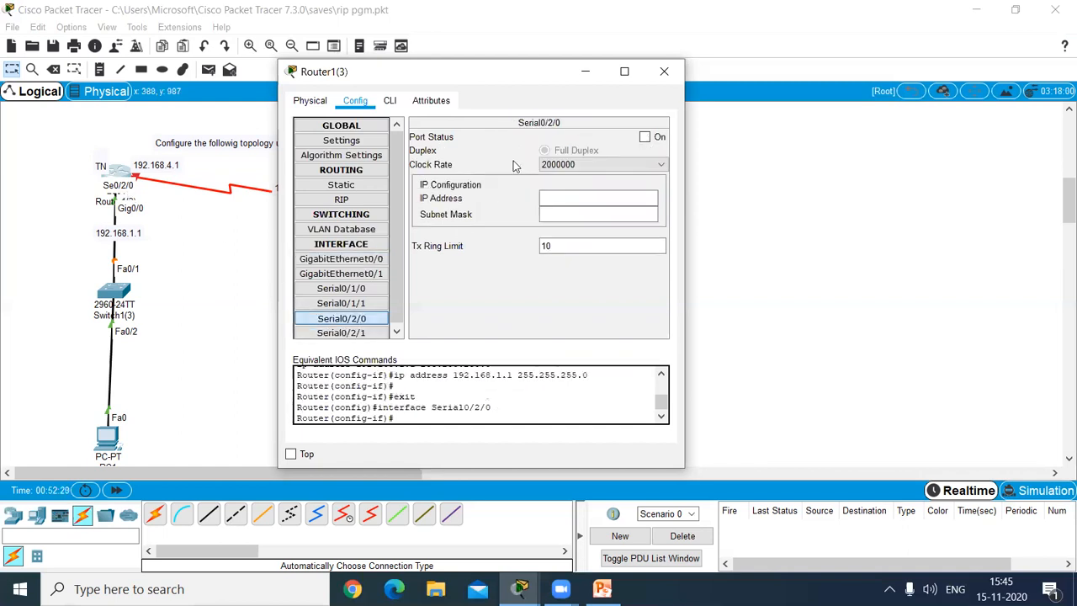
{"action": "left_click", "coordinate": [644, 137]}
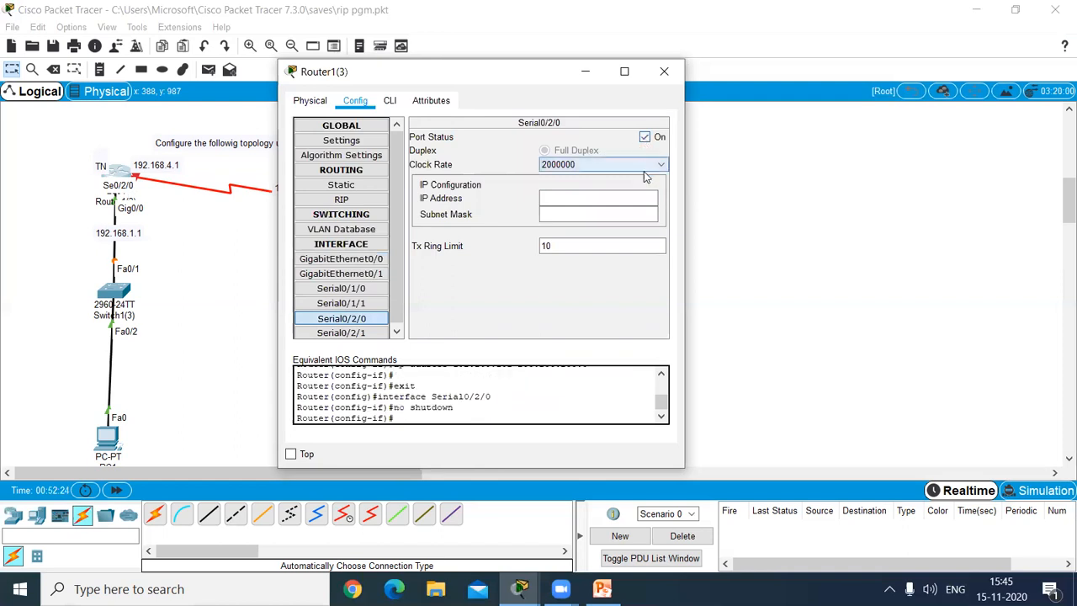
{"action": "left_click", "coordinate": [661, 165]}
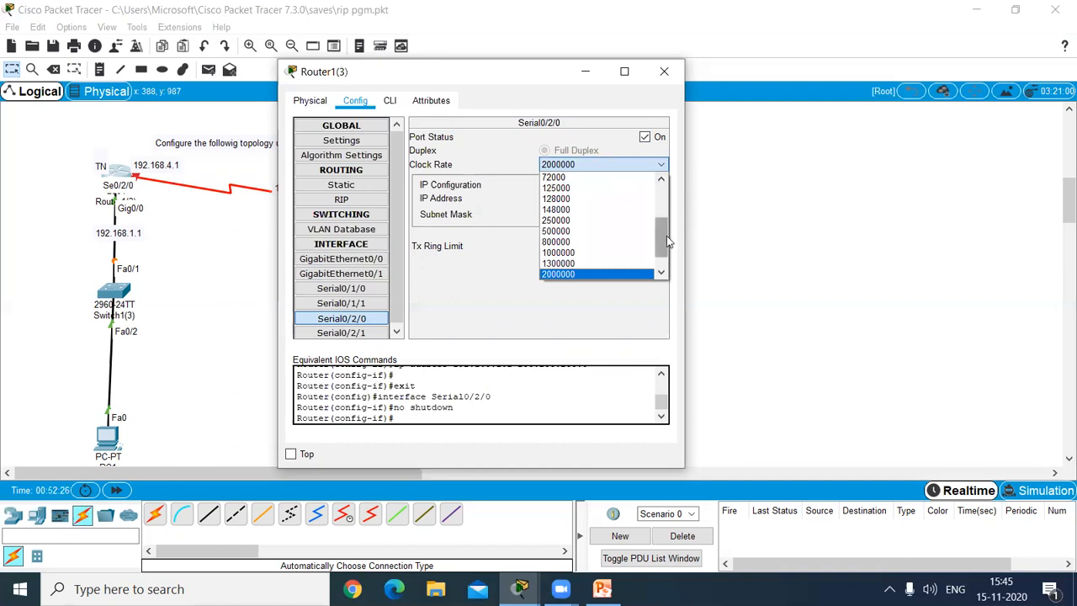
{"action": "left_click", "coordinate": [666, 236]}
{"action": "left_click", "coordinate": [661, 165]}
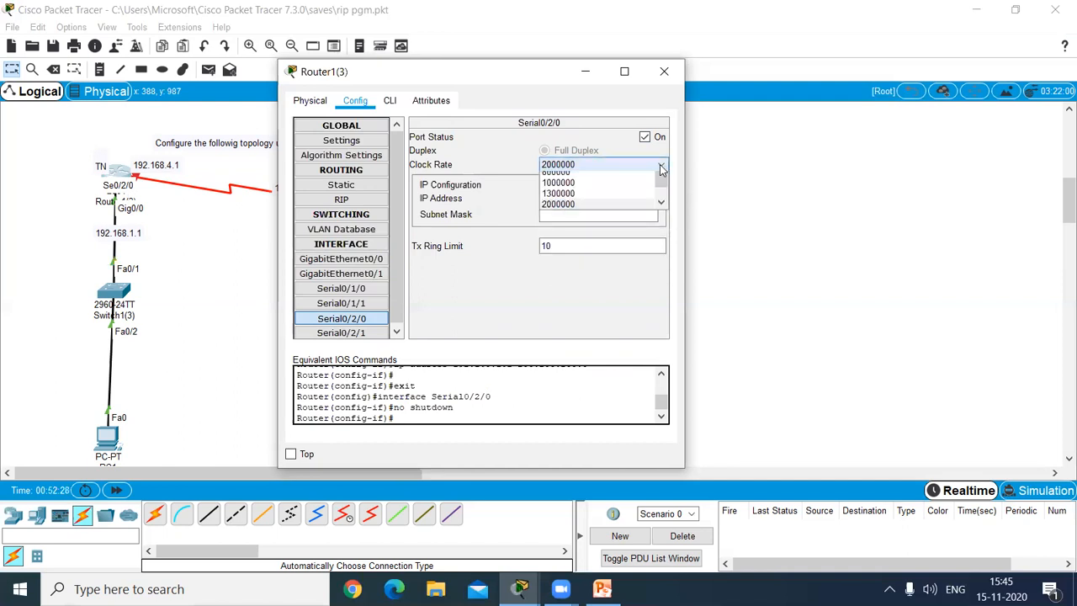
{"action": "left_click", "coordinate": [662, 228]}
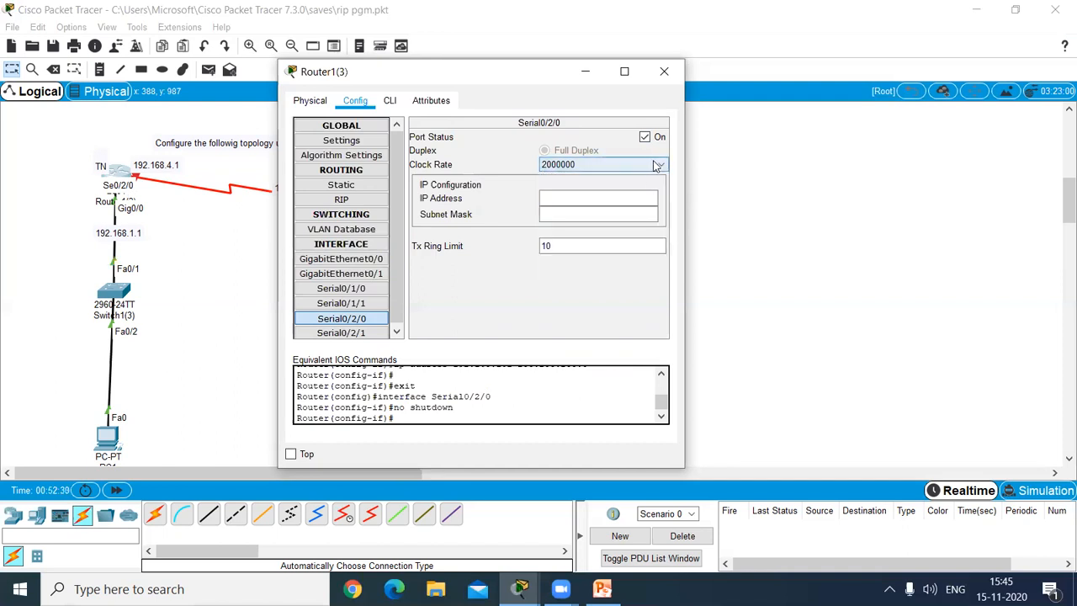
{"action": "left_click", "coordinate": [657, 166]}
{"action": "left_click", "coordinate": [664, 233]}
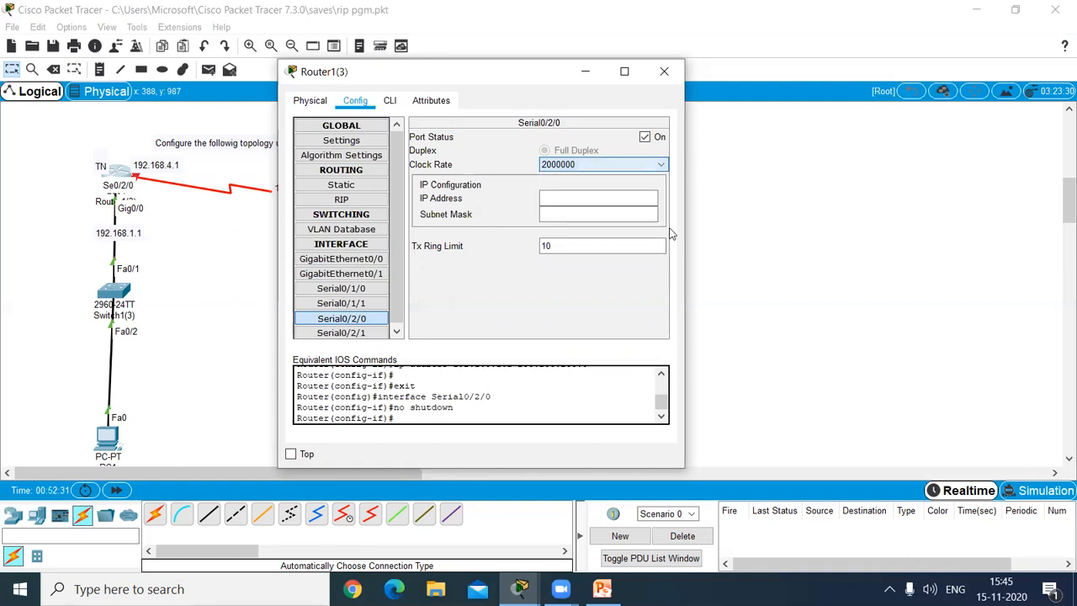
{"action": "left_click", "coordinate": [661, 166]}
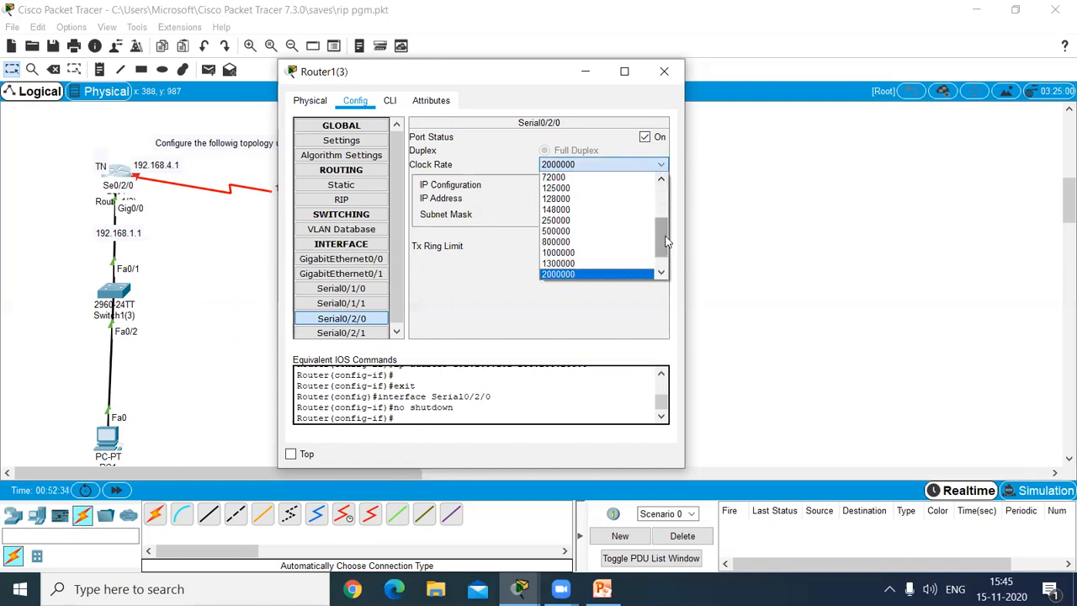
{"action": "left_click_drag", "start_coordinate": [665, 241], "coordinate": [665, 227]}
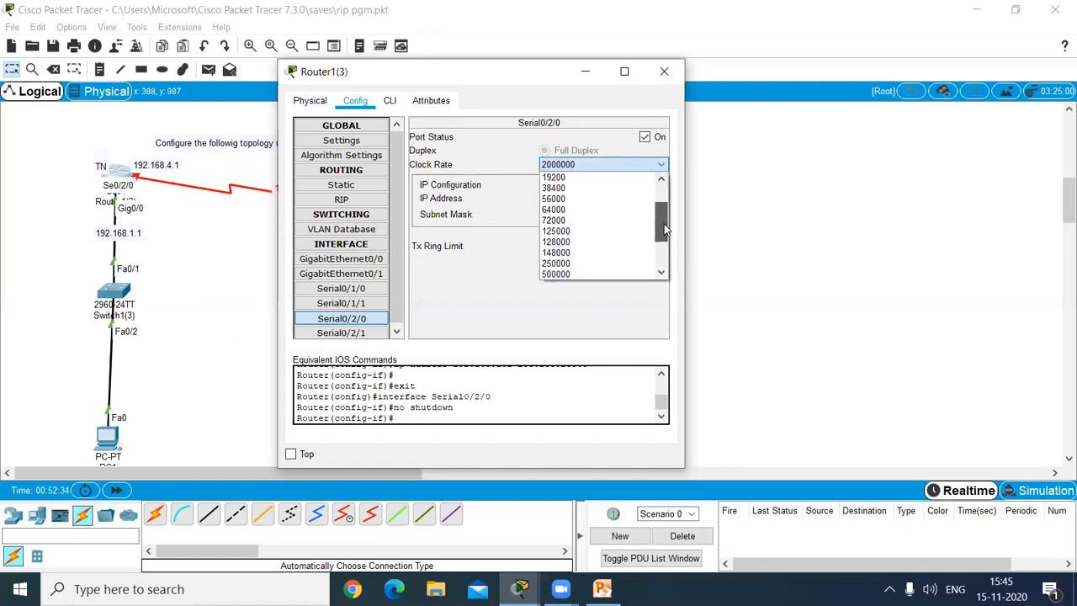
{"action": "left_click", "coordinate": [602, 210]}
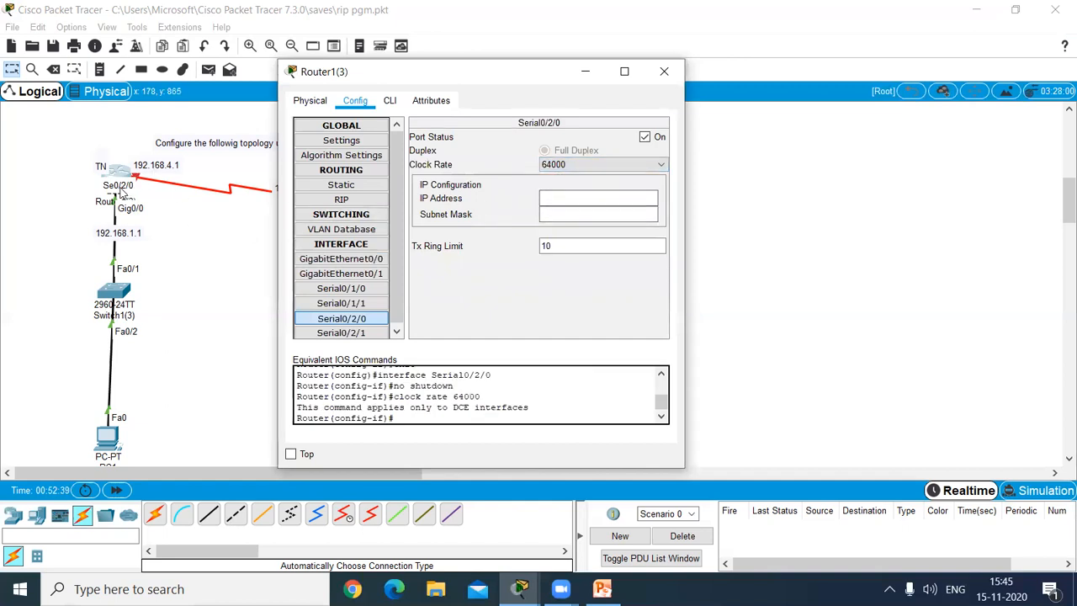
Step: Assign TN's Serial0/2/0 the IP address 192.168.4.1 with subnet mask 255.255.255.0, and close the router's settings
{"action": "left_click", "coordinate": [595, 202]}
{"action": "type", "text": "192.168.4.1"}
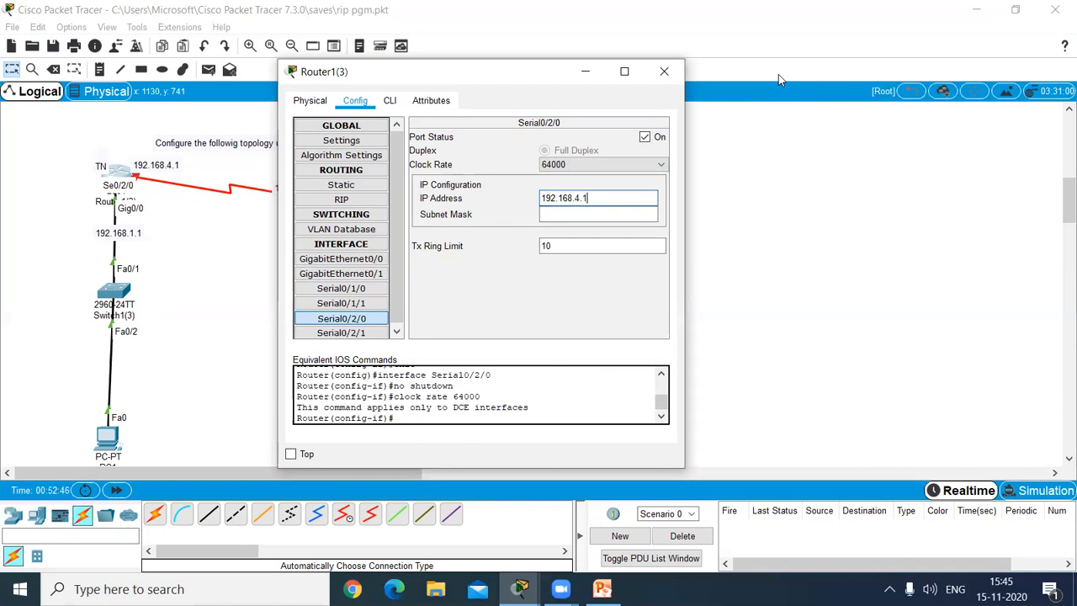
{"action": "left_click", "coordinate": [632, 214]}
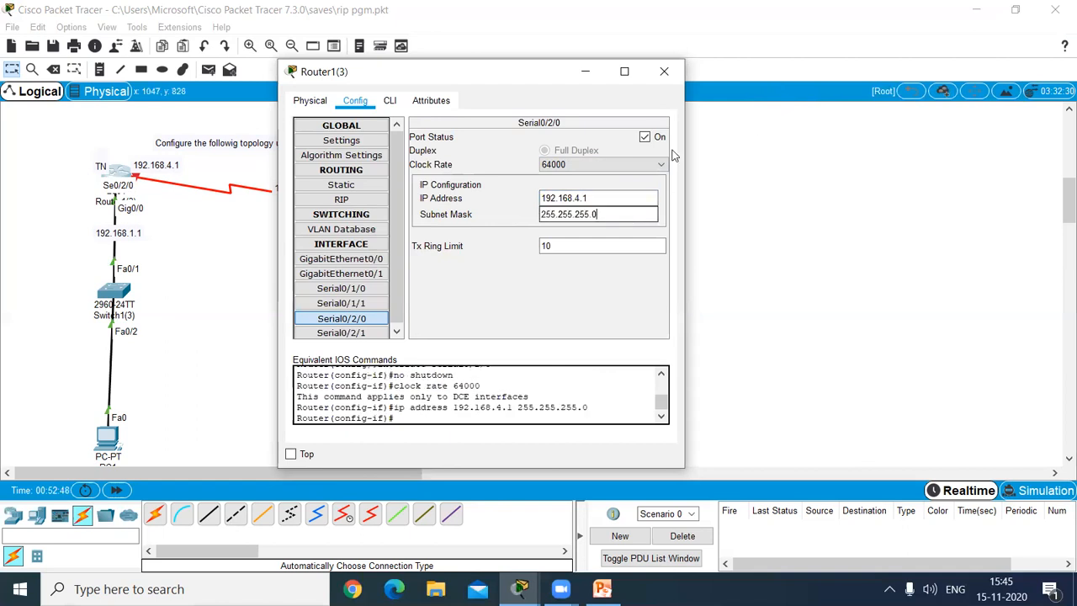
{"action": "left_click", "coordinate": [664, 70]}
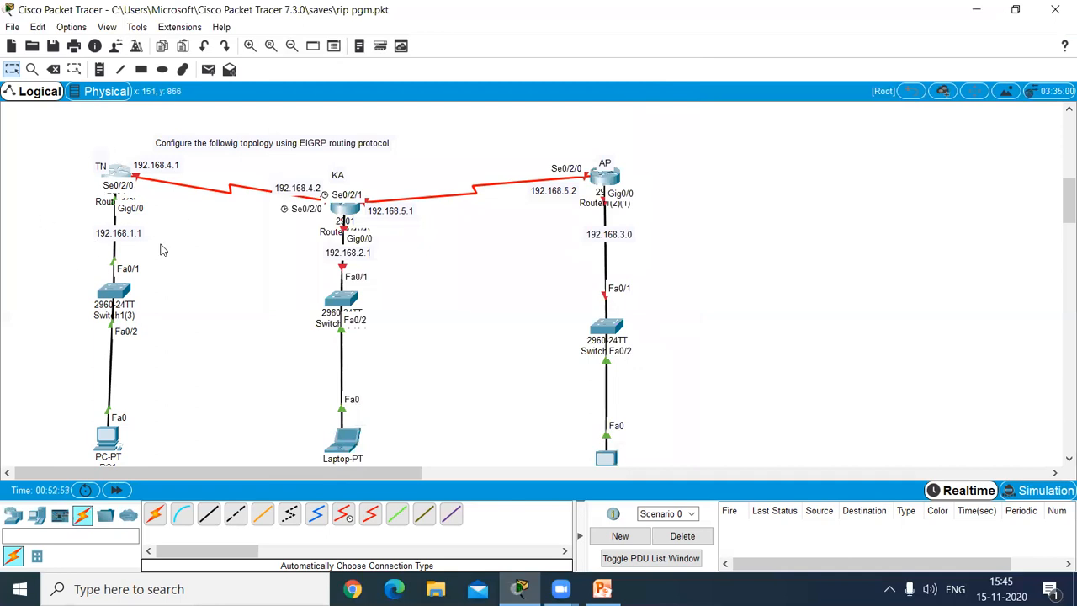
Step: Turn on GigabitEthernet0/0 on the KA router and assign it IP address 192.168.2.1 with subnet mask 255.255.255.0
{"action": "mouse_move", "coordinate": [348, 217]}
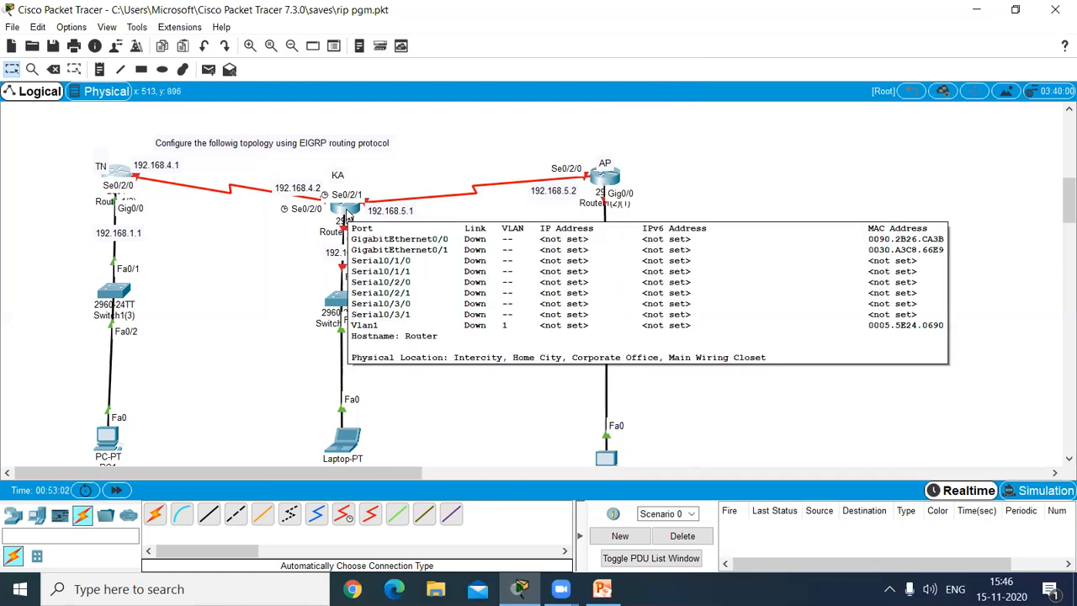
{"action": "left_click", "coordinate": [346, 217]}
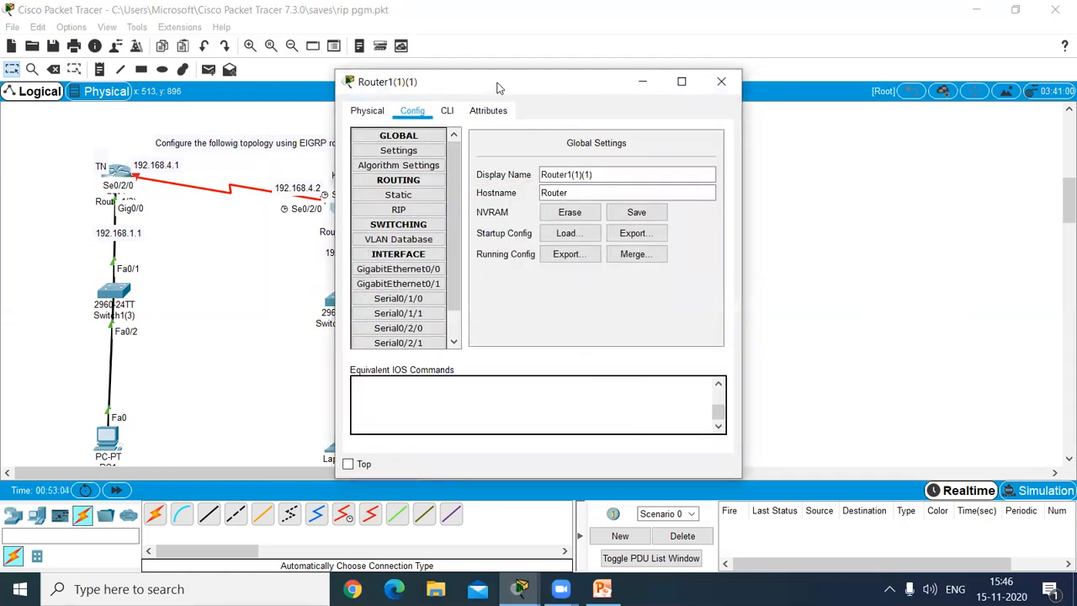
{"action": "left_click_drag", "start_coordinate": [503, 84], "coordinate": [644, 90]}
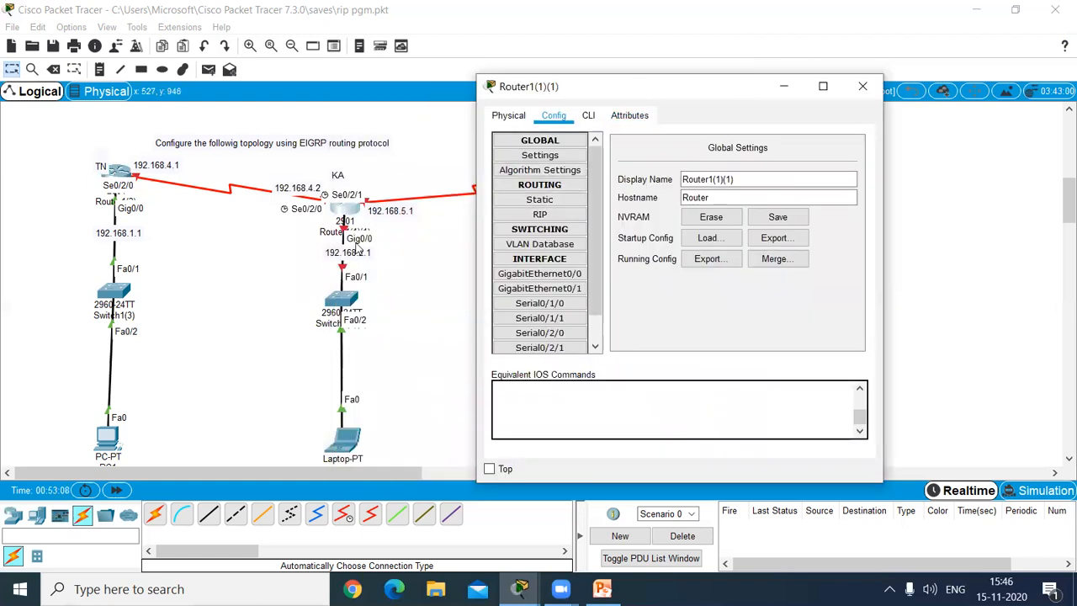
{"action": "left_click", "coordinate": [543, 274]}
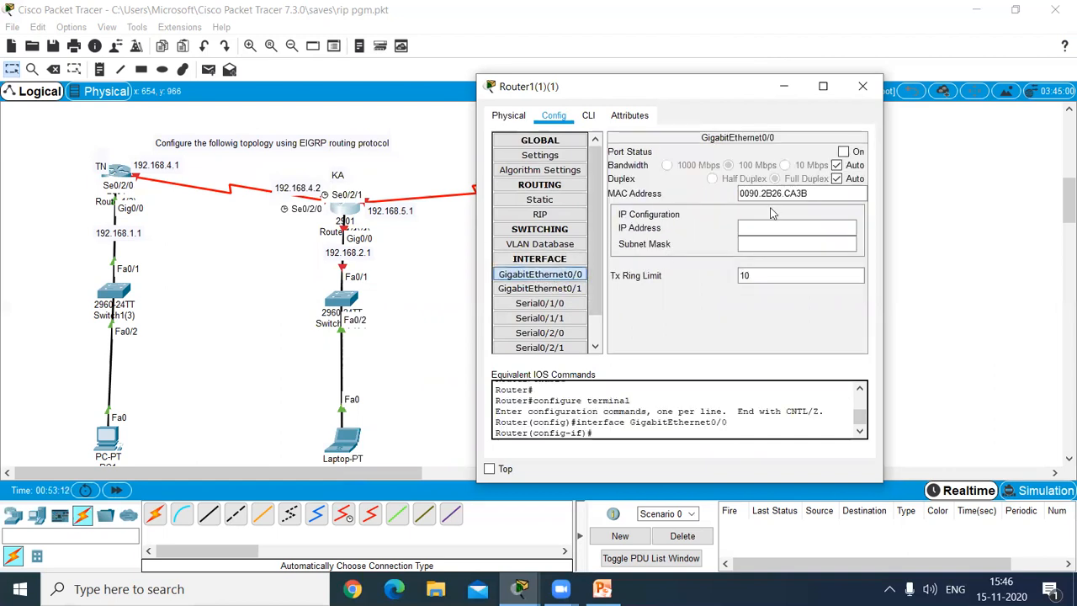
{"action": "left_click", "coordinate": [842, 152]}
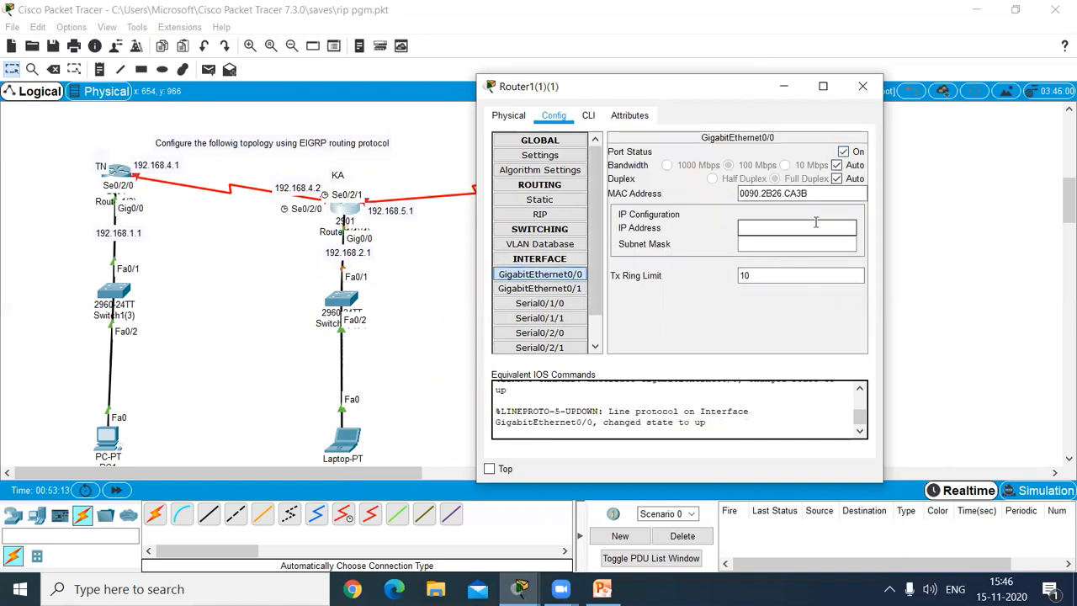
{"action": "left_click", "coordinate": [742, 232]}
{"action": "type", "text": "192.168.2.1"}
{"action": "key", "text": "Tab"}
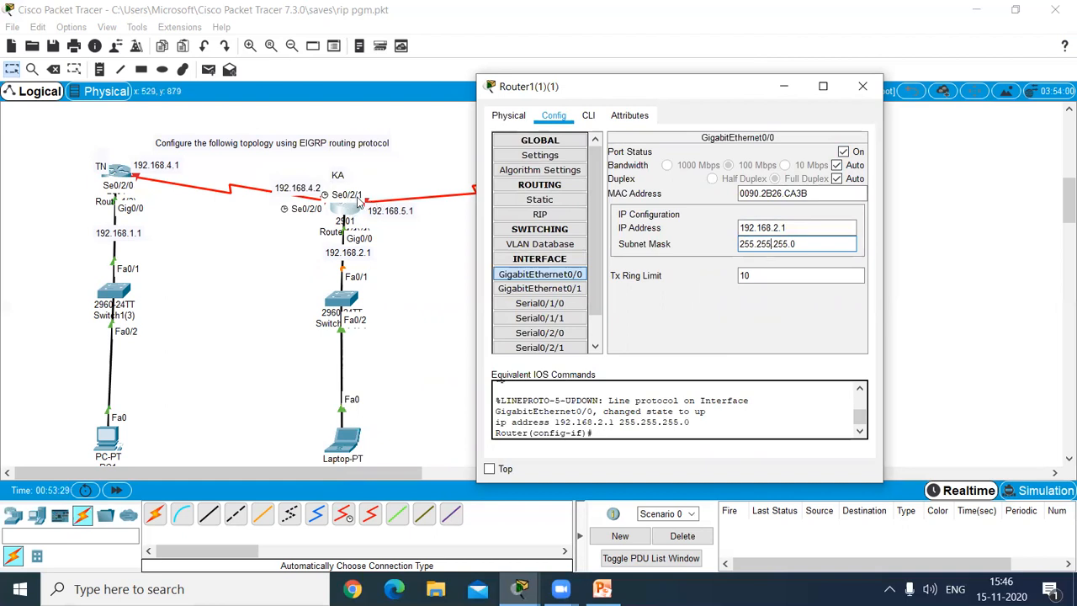
Step: Turn on Serial0/2/1 on the KA router and try to assign it the IP address 192.168.5.0
{"action": "left_click", "coordinate": [555, 351]}
{"action": "left_click", "coordinate": [843, 151]}
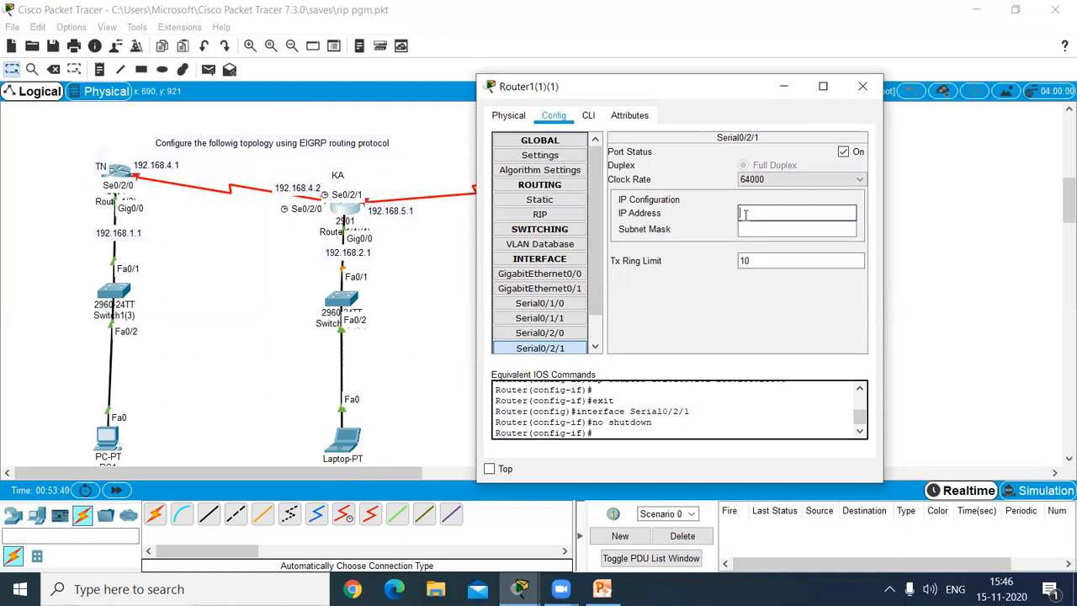
{"action": "type", "text": "192.168.5.0"}
{"action": "left_click", "coordinate": [745, 229]}
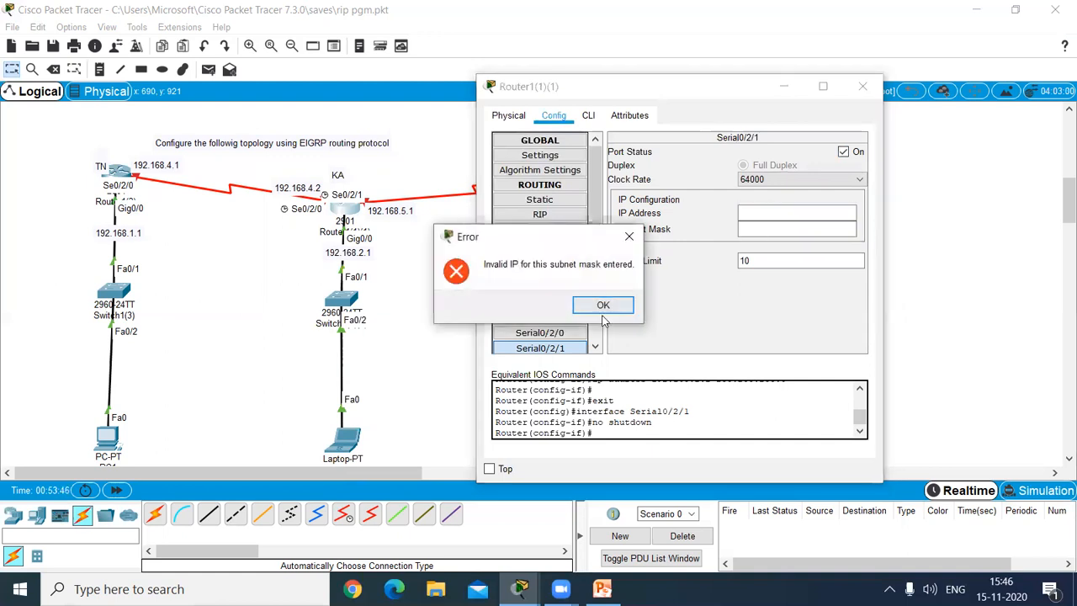
{"action": "left_click", "coordinate": [602, 307]}
Step: Set KA's Serial0/2/1 IP address to 192.168.5.1 with subnet mask 255.255.255.0
{"action": "left_click", "coordinate": [740, 214]}
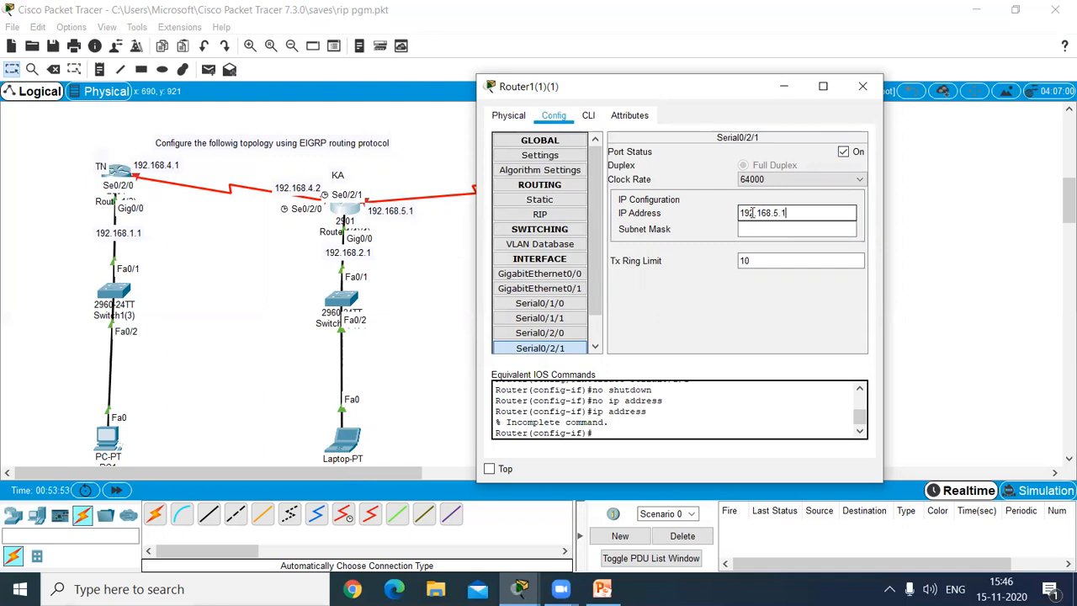
{"action": "left_click", "coordinate": [794, 229]}
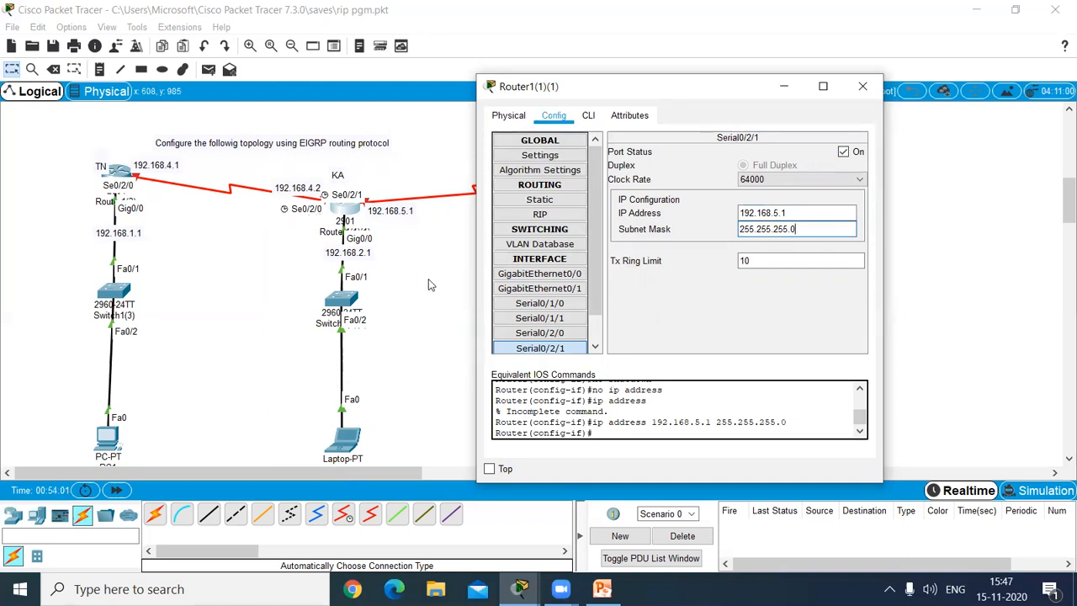
Step: Turn on KA's Serial0/2/0, assign it IP address 192.168.4.20 with subnet mask 255.255.255.0, and close the router's settings
{"action": "left_click", "coordinate": [557, 333]}
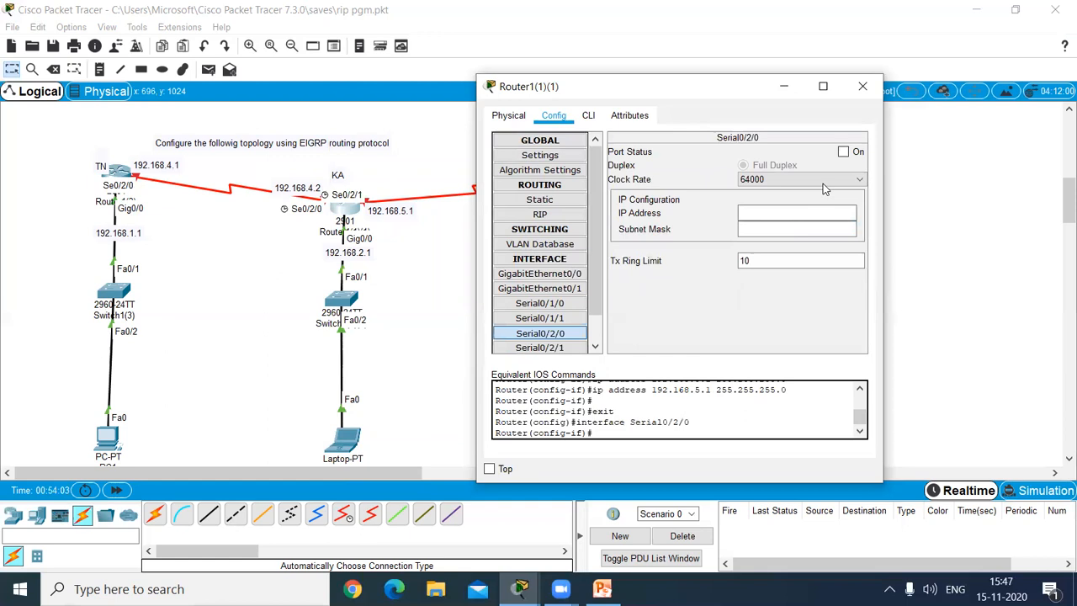
{"action": "left_click", "coordinate": [843, 152]}
{"action": "left_click", "coordinate": [815, 210]}
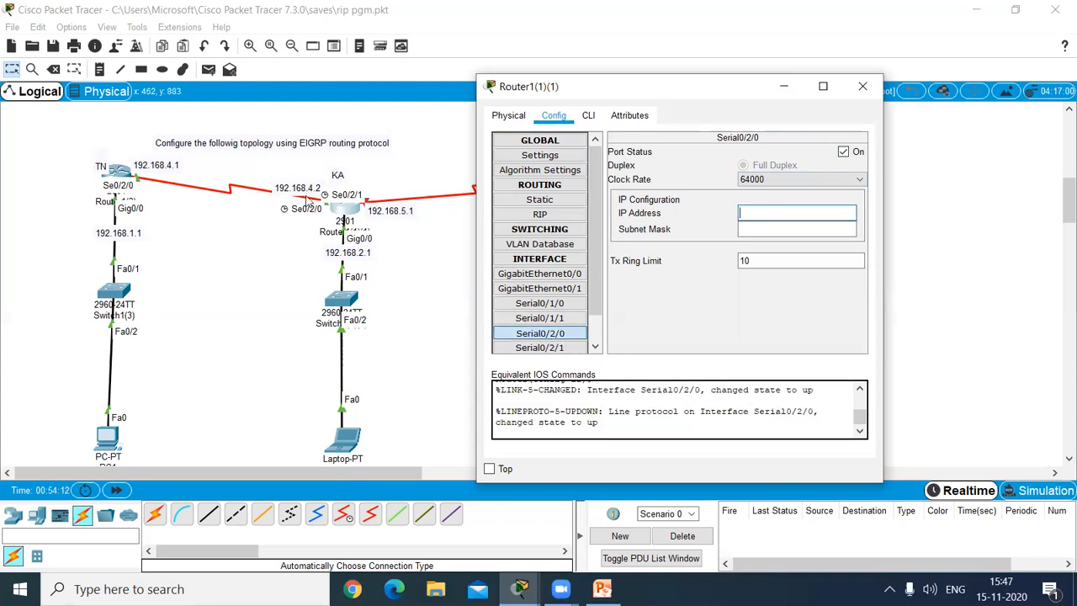
{"action": "left_click", "coordinate": [301, 191]}
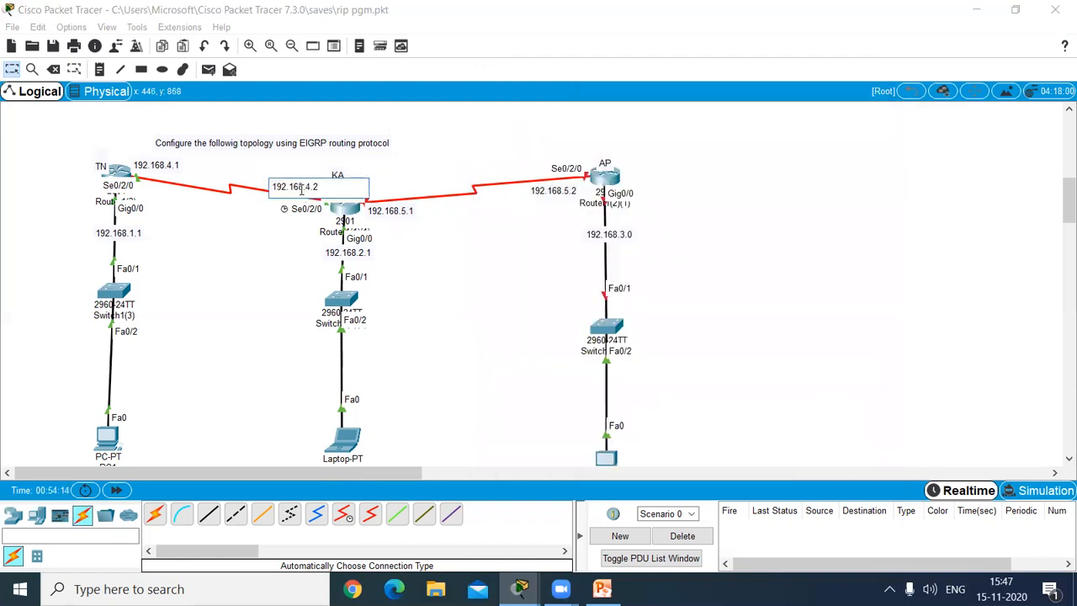
{"action": "left_click", "coordinate": [351, 212]}
{"action": "left_click", "coordinate": [771, 211]}
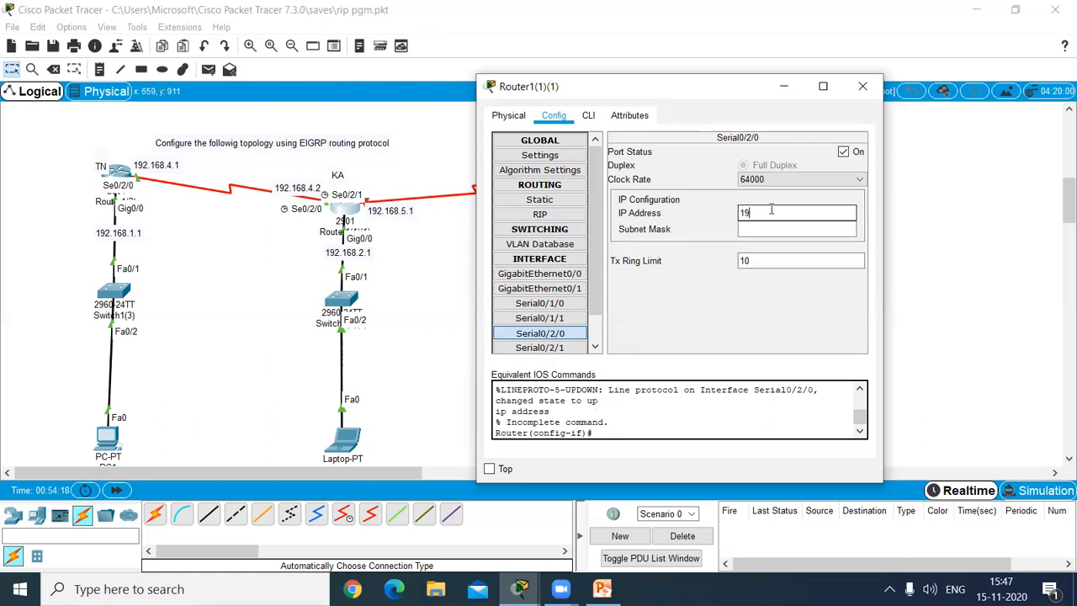
{"action": "type", "text": "192.168.4.20"}
{"action": "left_click", "coordinate": [773, 229]}
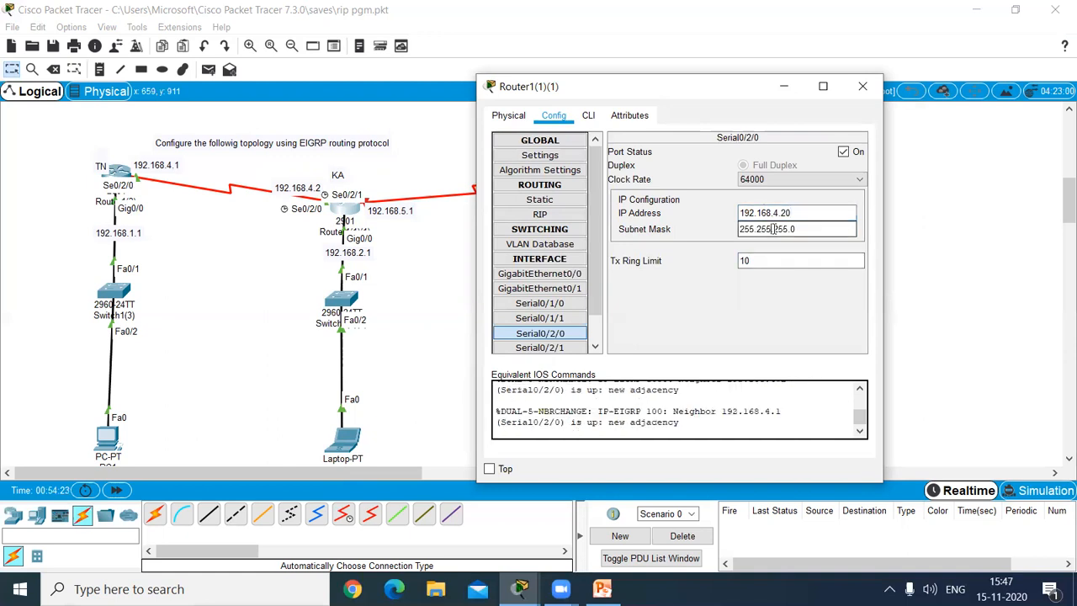
{"action": "left_click", "coordinate": [863, 87]}
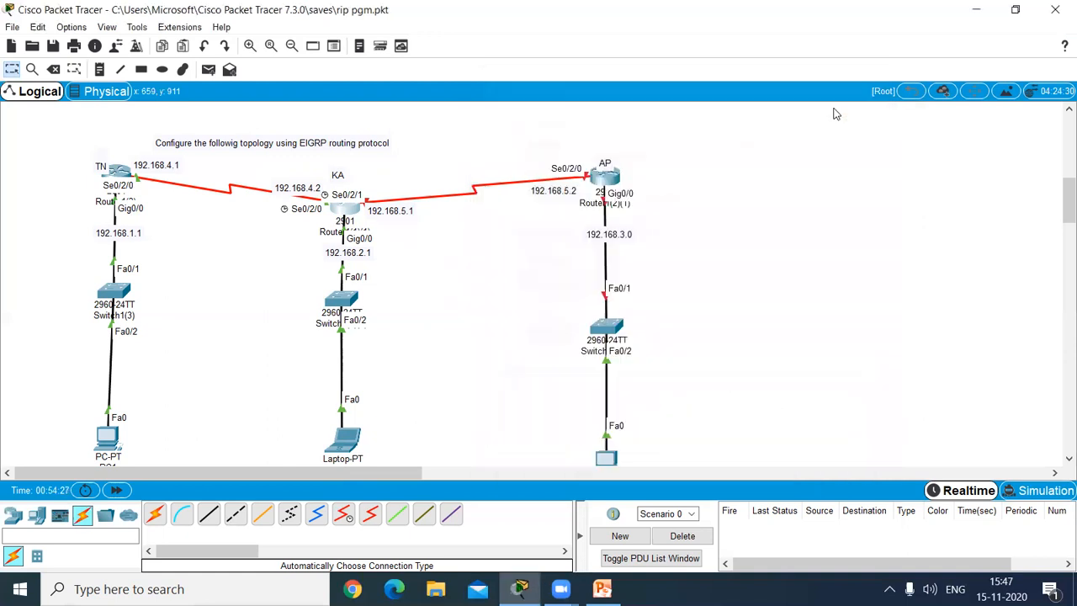
Step: Open the AP router's interface settings and turn on its GigabitEthernet0/0 port
{"action": "left_click", "coordinate": [602, 175]}
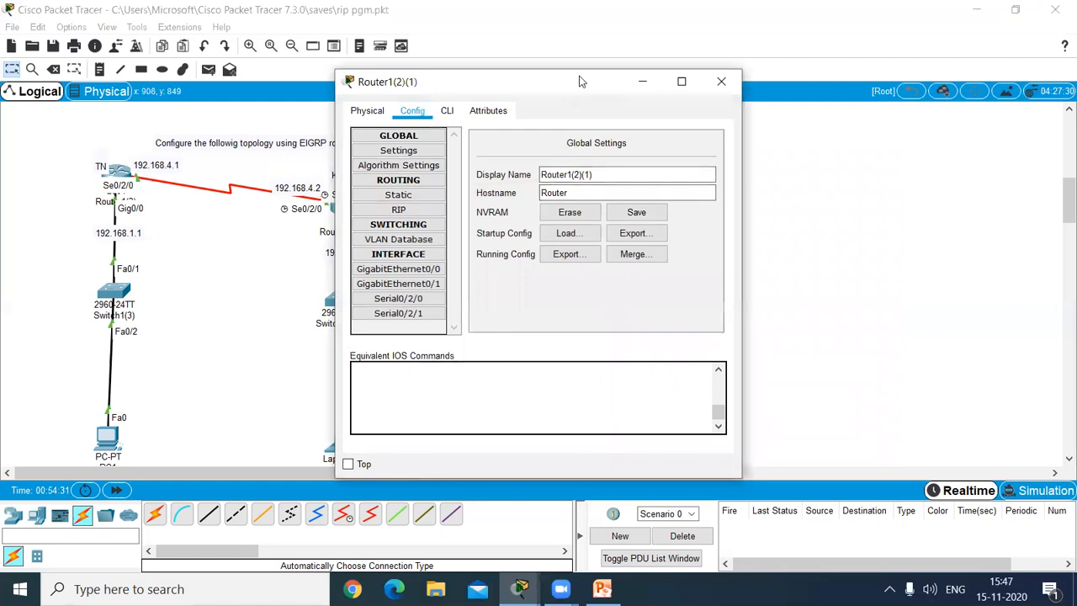
{"action": "left_click_drag", "start_coordinate": [579, 81], "coordinate": [951, 70]}
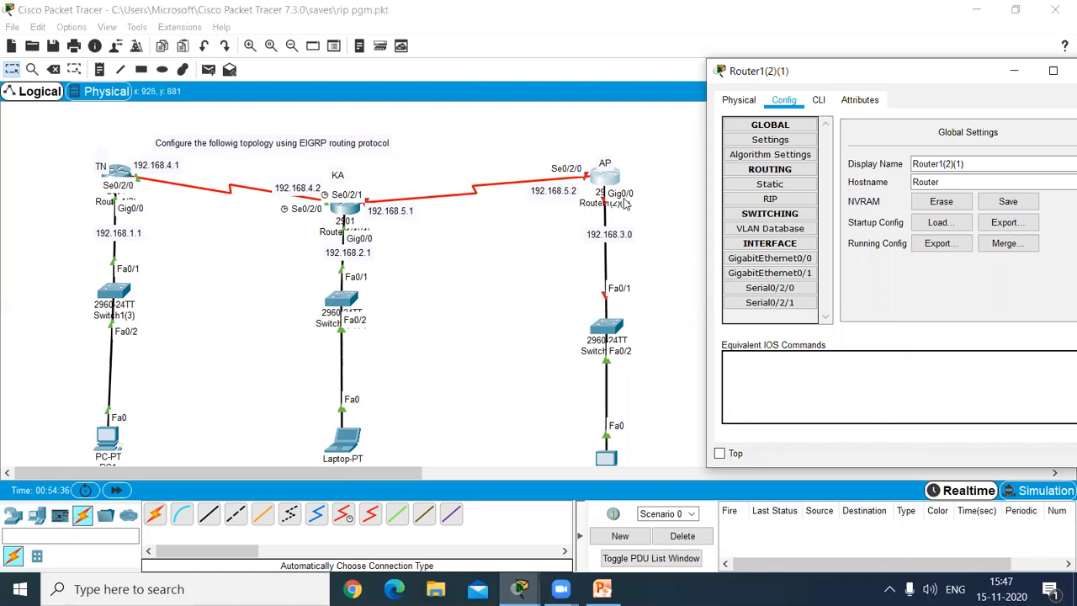
{"action": "left_click", "coordinate": [765, 260]}
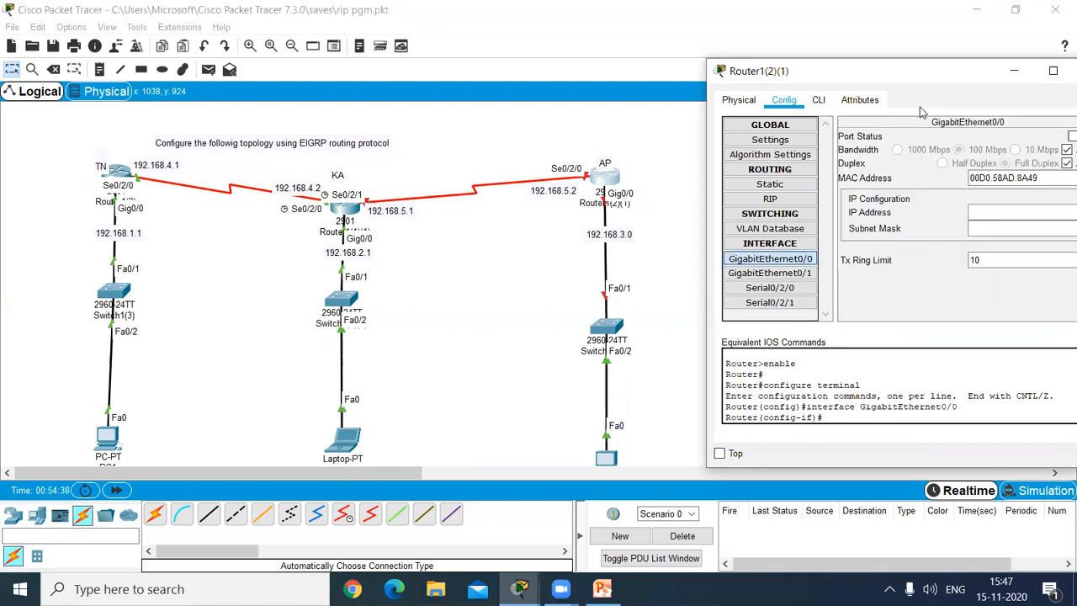
{"action": "left_click", "coordinate": [1071, 135]}
{"action": "left_click_drag", "start_coordinate": [958, 75], "coordinate": [925, 84]}
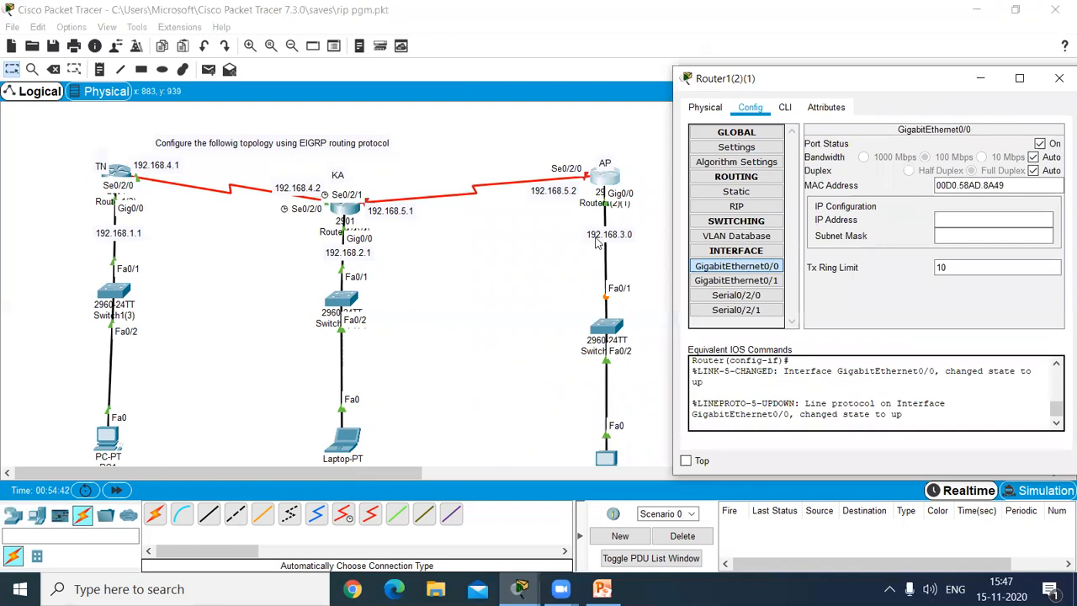
Step: Change the address label below the AP router to 192.168.3.1
{"action": "double_click", "coordinate": [625, 236]}
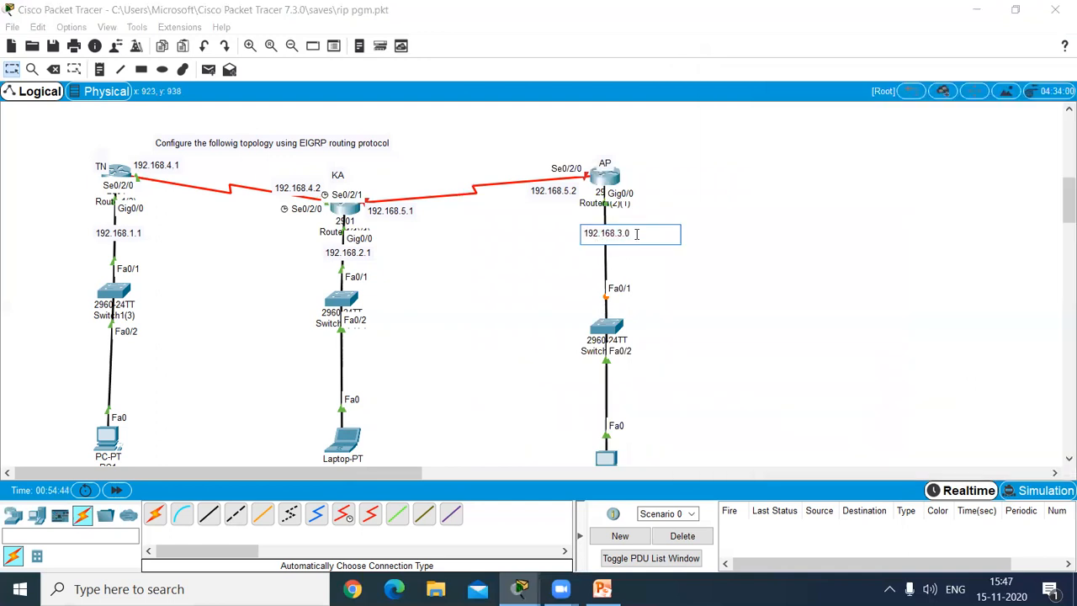
{"action": "type", "text": "1"}
{"action": "left_click", "coordinate": [737, 260]}
Step: Assign AP's GigabitEthernet0/0 the IP address 192.168.3.1 with subnet mask 255.255.255.0
{"action": "left_click", "coordinate": [604, 175]}
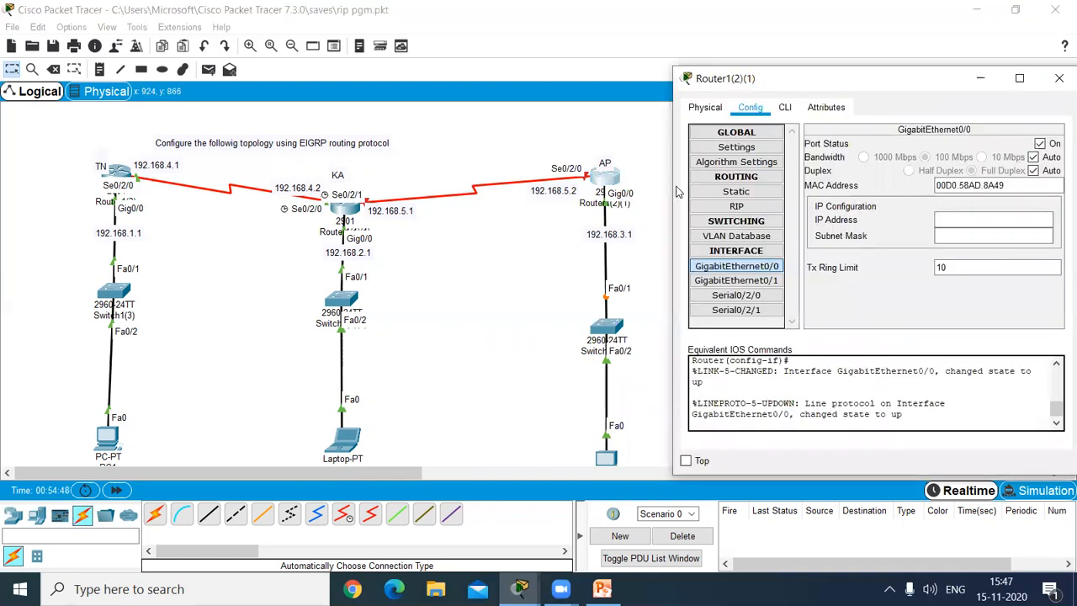
{"action": "left_click", "coordinate": [978, 218]}
{"action": "type", "text": "192.168"}
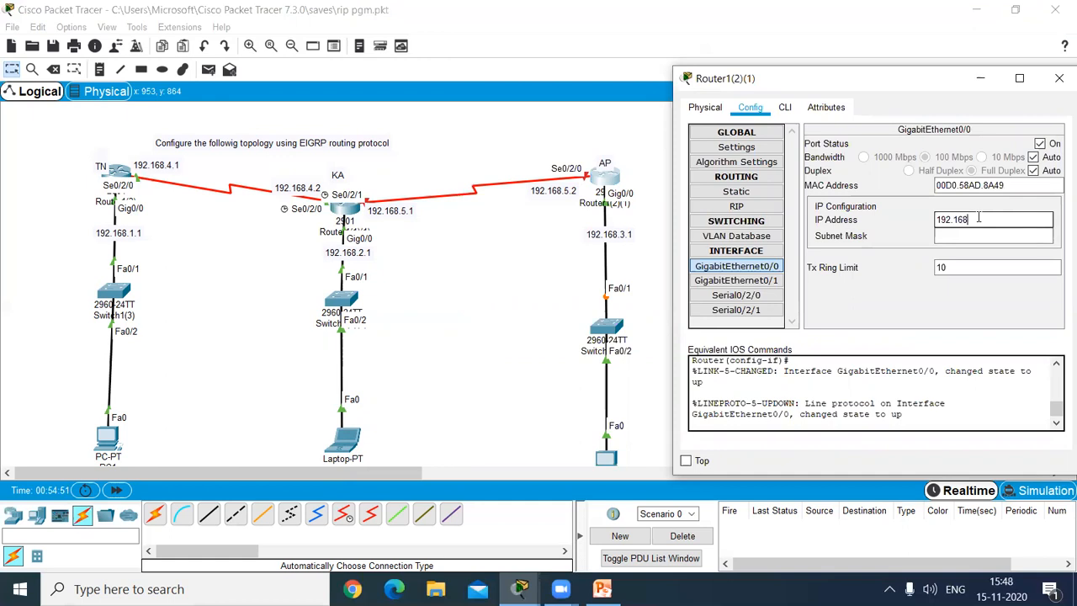
{"action": "type", "text": ".3.1"}
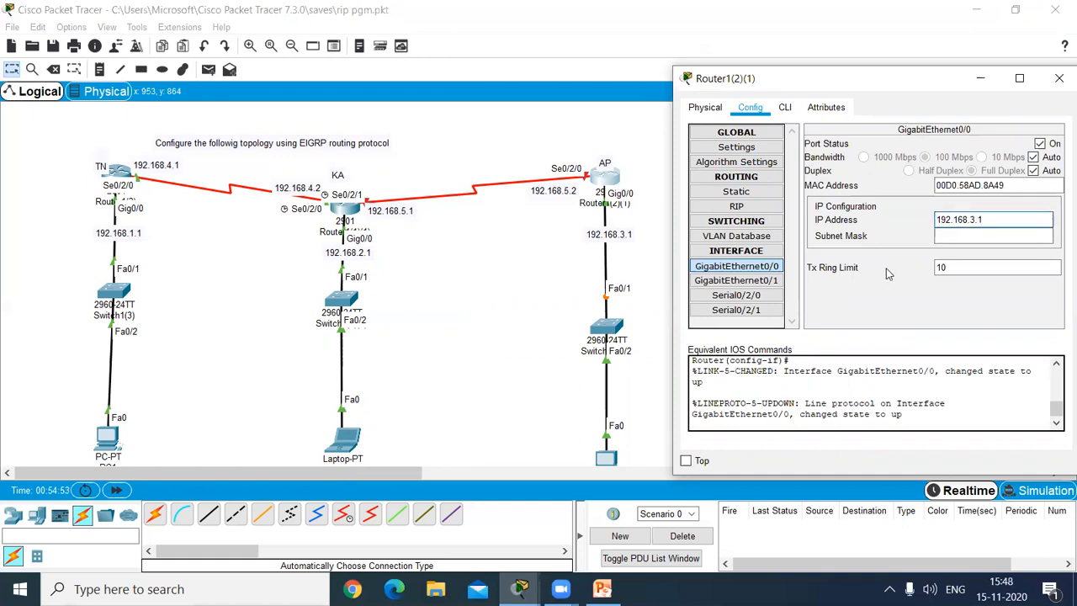
{"action": "key", "text": "Tab"}
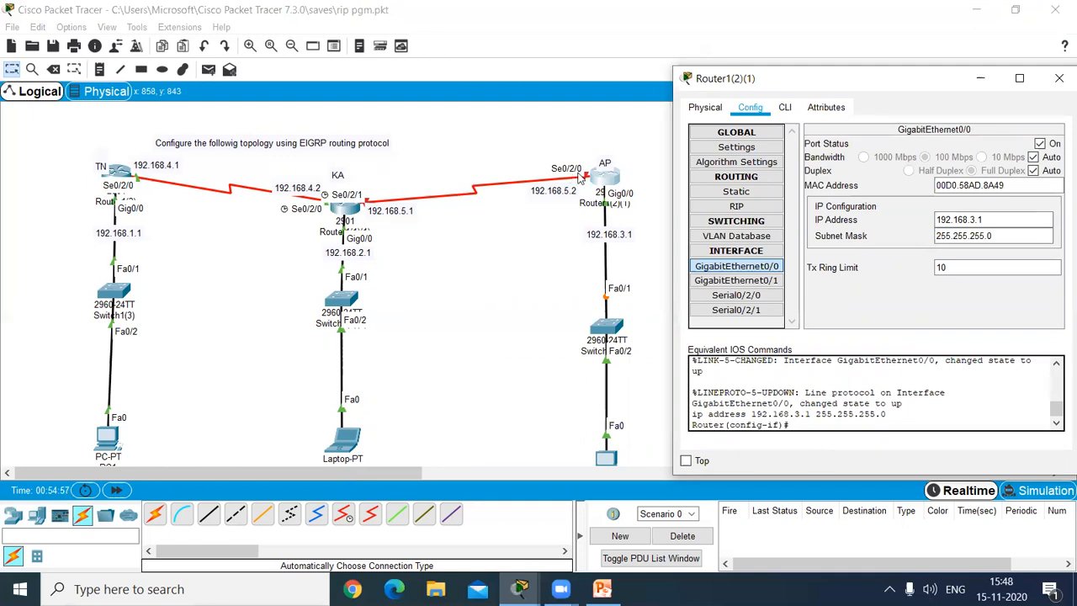
Step: Turn on AP's Serial0/2/0 interface and set its clock rate to 64000
{"action": "left_click", "coordinate": [736, 295]}
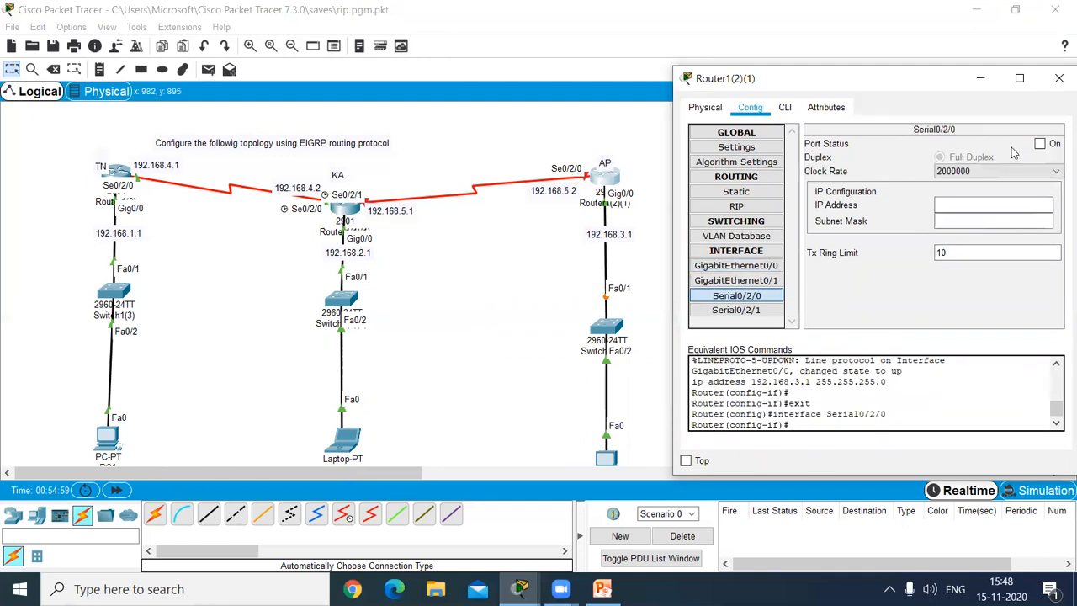
{"action": "left_click", "coordinate": [1039, 144]}
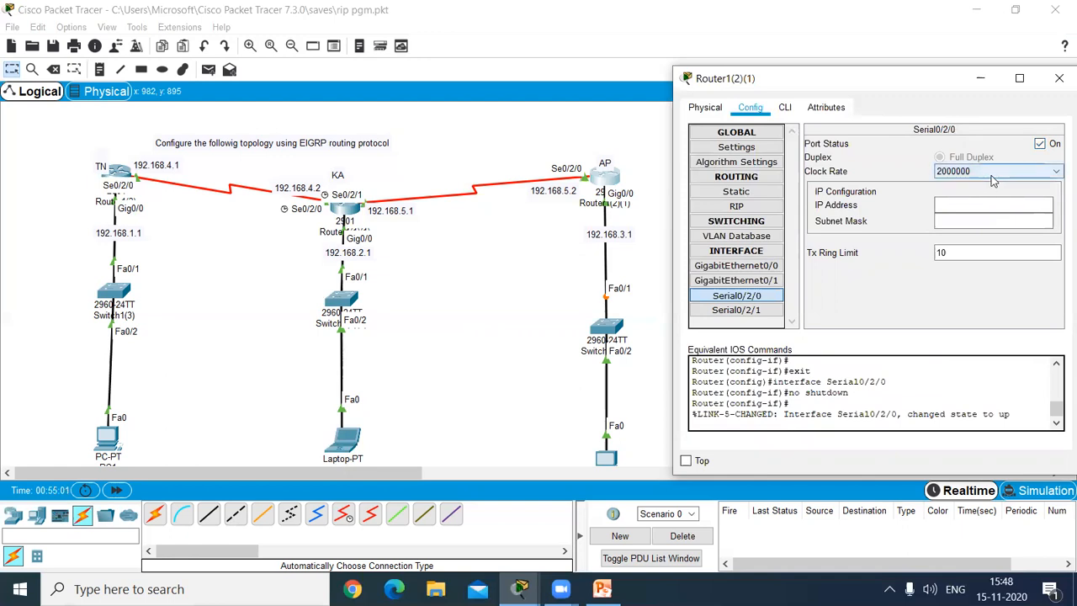
{"action": "left_click", "coordinate": [993, 171]}
{"action": "scroll", "coordinate": [967, 244], "scroll_direction": "up", "scroll_amount": 3}
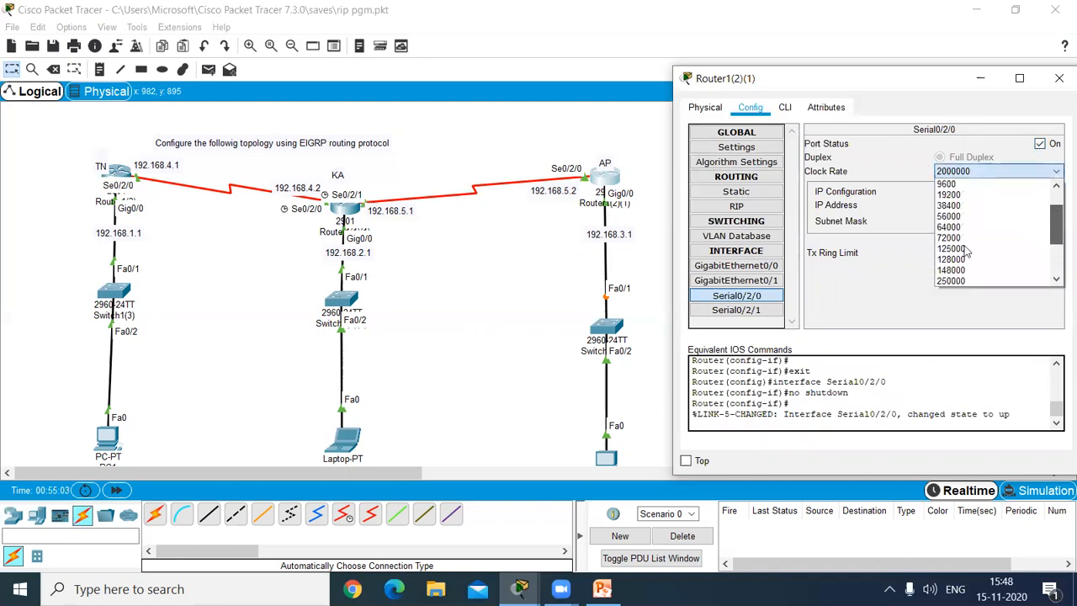
{"action": "left_click", "coordinate": [947, 227]}
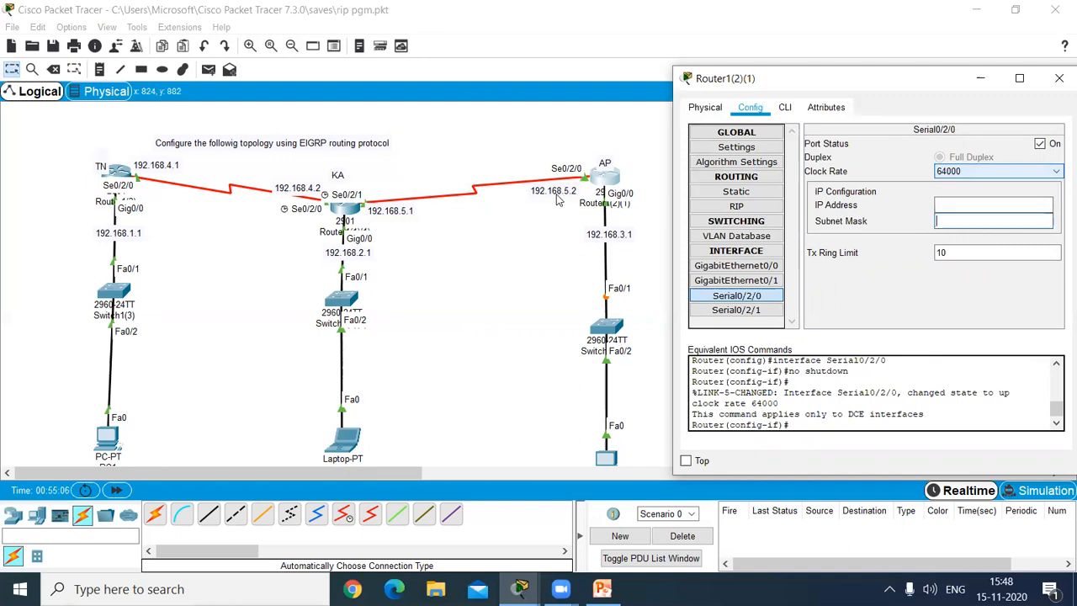
Step: Assign AP's Serial0/2/0 the IP address 192.168.5.2 with subnet mask 255.255.255.0, and close the router's settings
{"action": "left_click", "coordinate": [958, 202]}
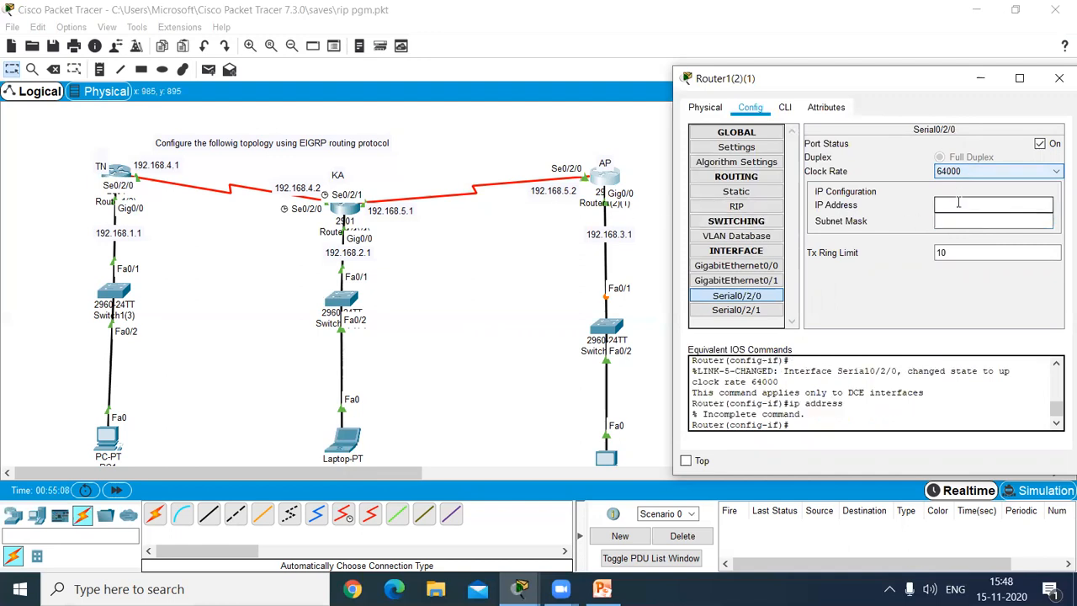
{"action": "type", "text": "192.168.5.2"}
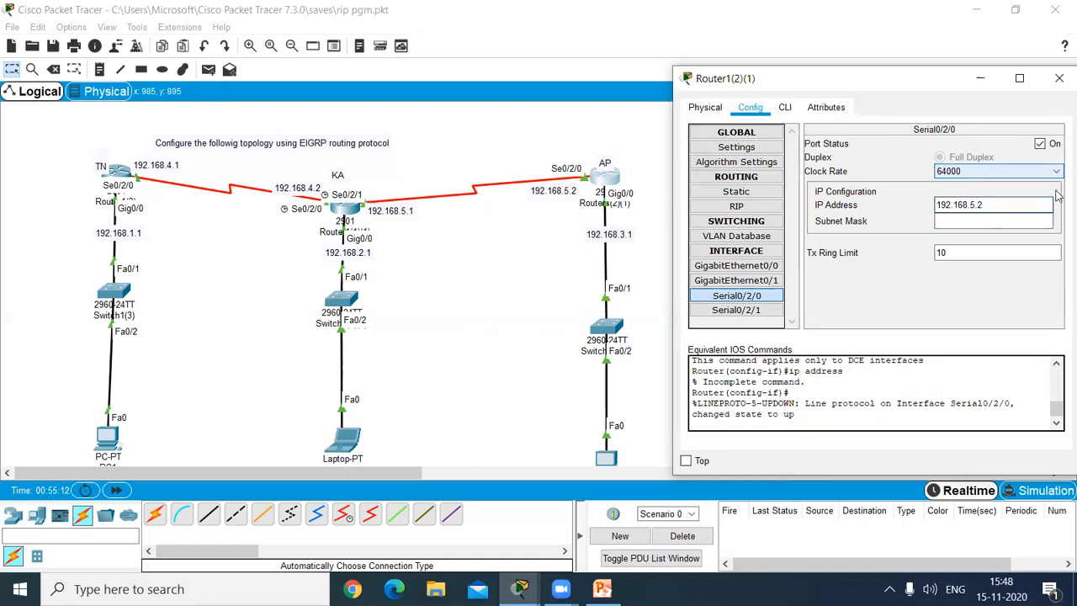
{"action": "left_click", "coordinate": [967, 220]}
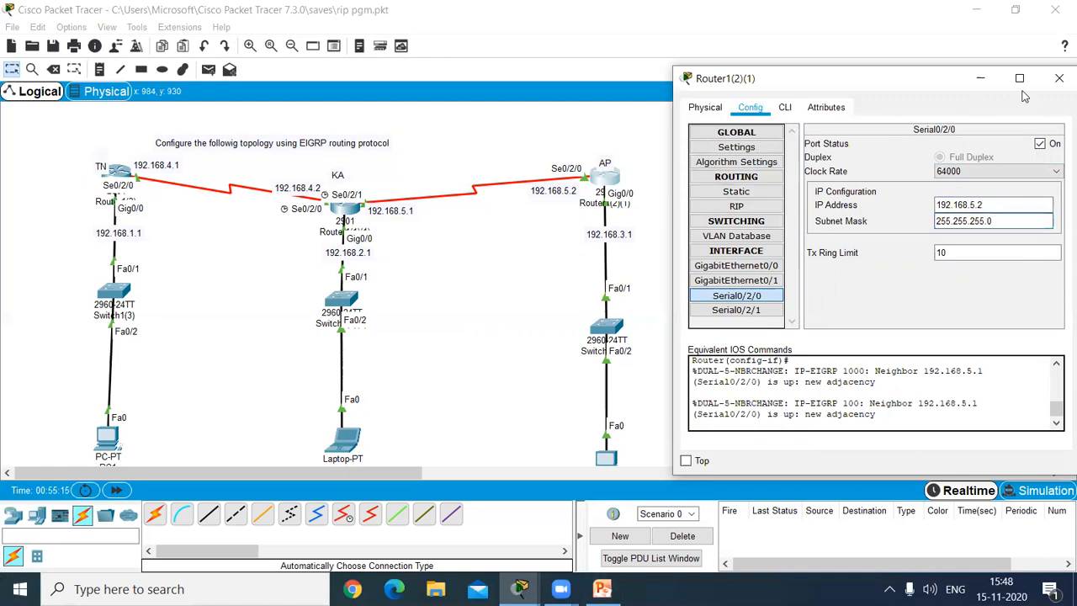
{"action": "left_click", "coordinate": [1058, 79]}
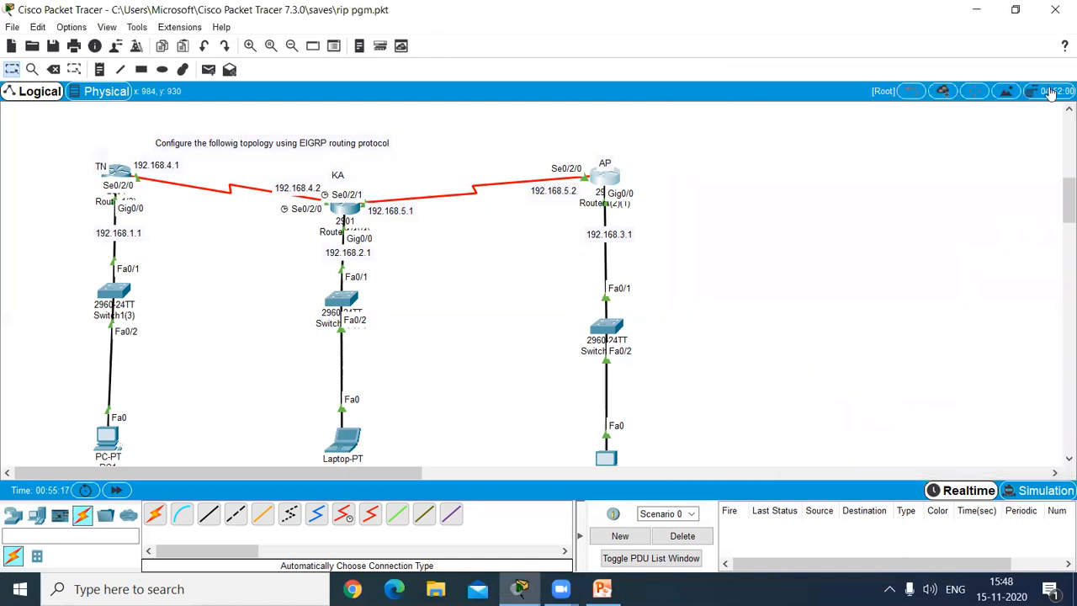
Step: Give PC1 the static IP address 192.168.1.10 with subnet mask 255.255.255.0
{"action": "scroll", "coordinate": [1058, 233], "scroll_direction": "down", "scroll_amount": 3}
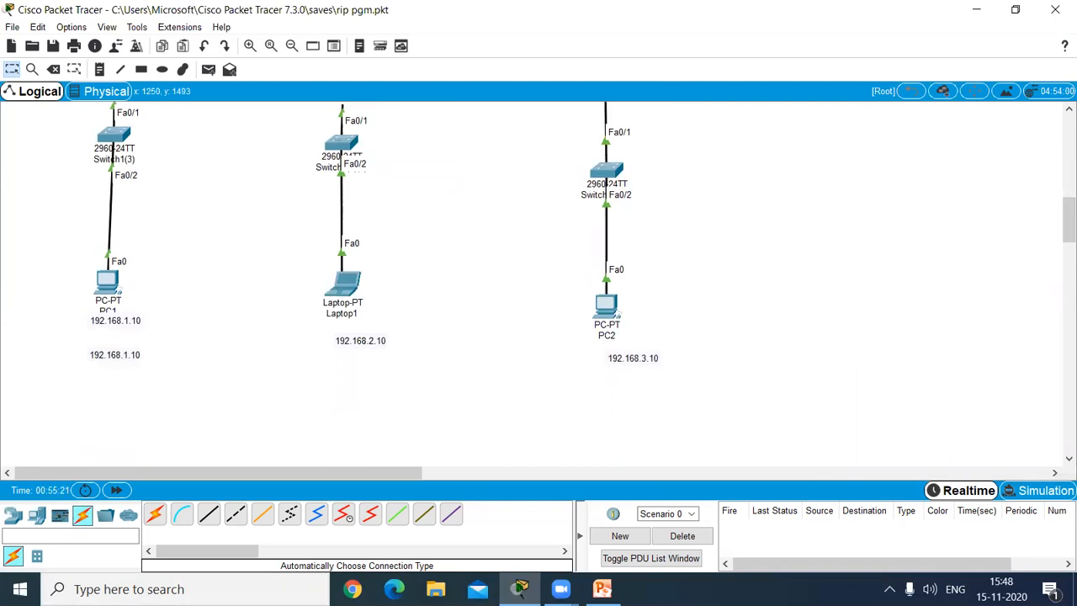
{"action": "left_click_drag", "start_coordinate": [1060, 229], "coordinate": [1060, 223]}
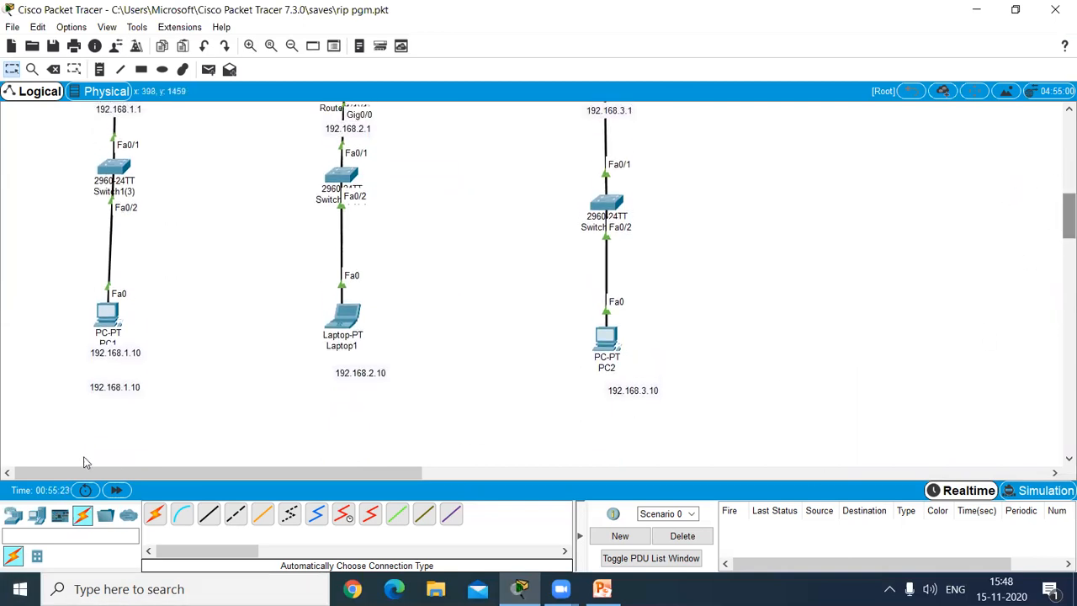
{"action": "left_click", "coordinate": [102, 322]}
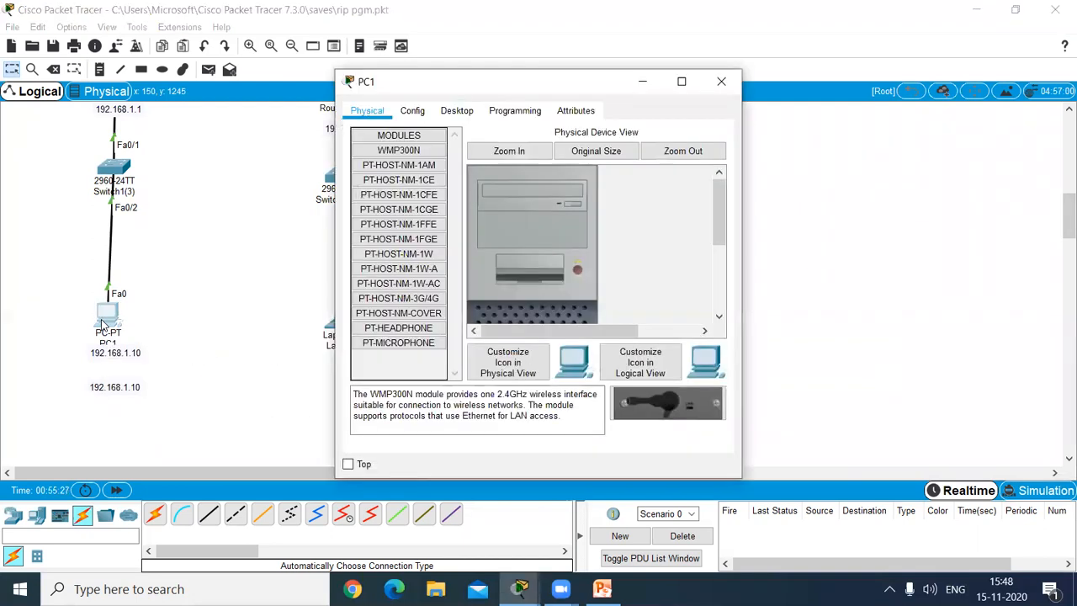
{"action": "left_click", "coordinate": [454, 113]}
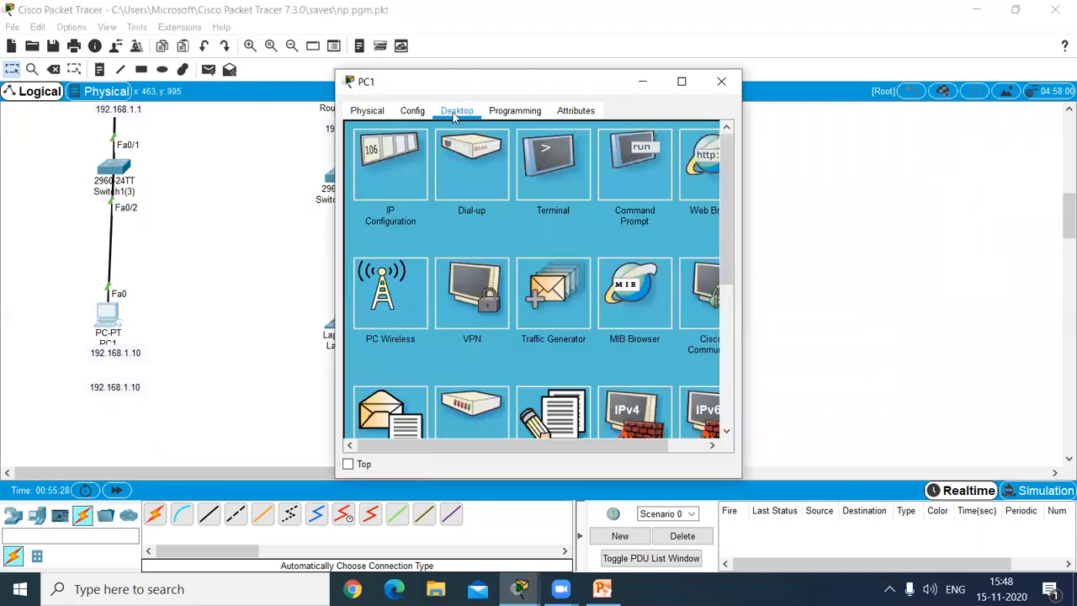
{"action": "left_click", "coordinate": [390, 179]}
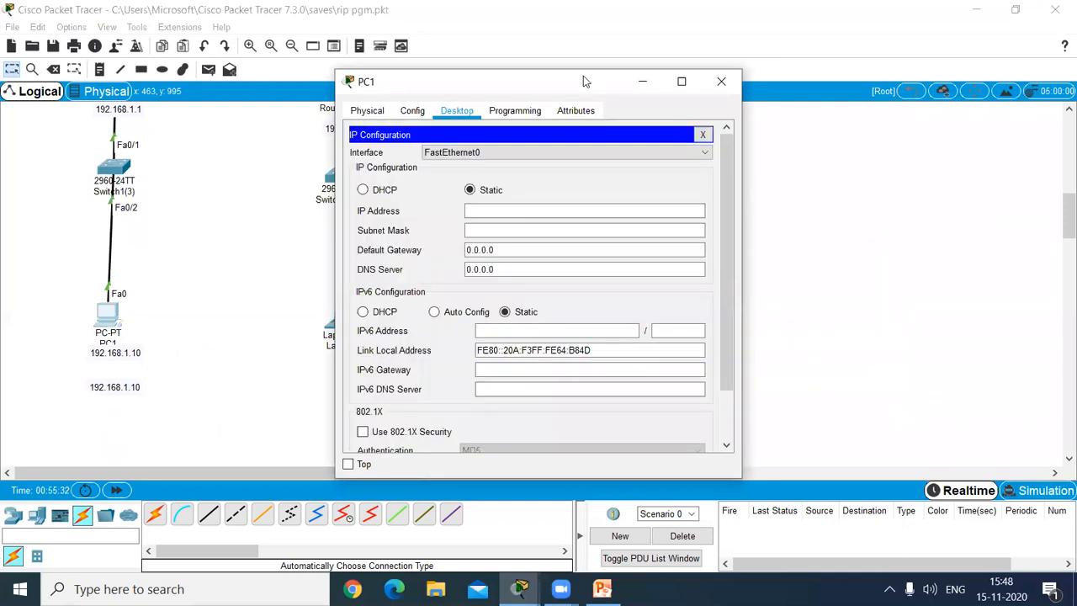
{"action": "left_click_drag", "start_coordinate": [534, 78], "coordinate": [543, 69]}
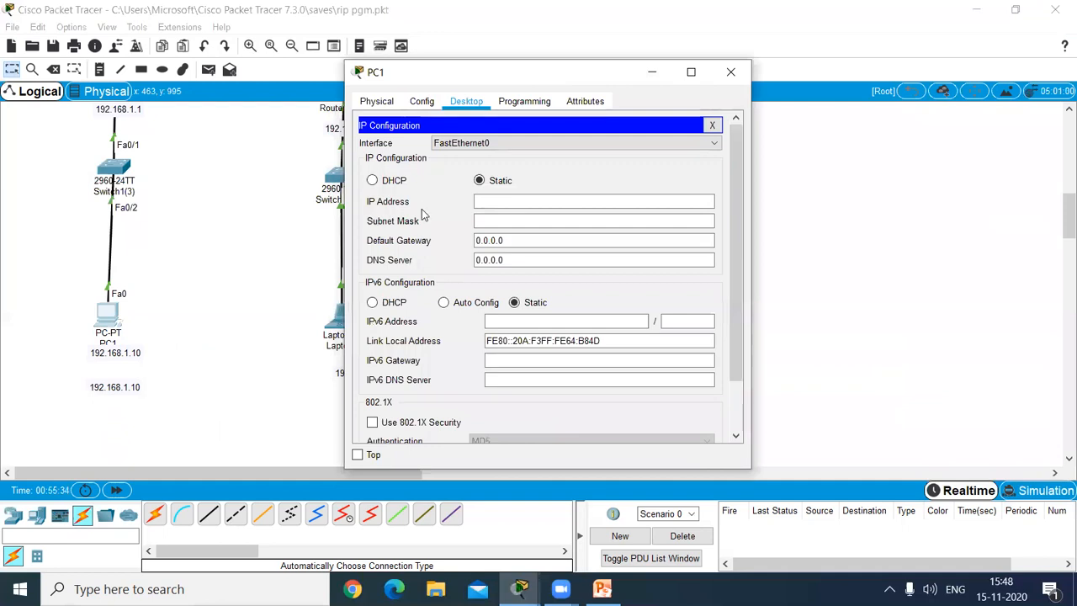
{"action": "left_click", "coordinate": [498, 203]}
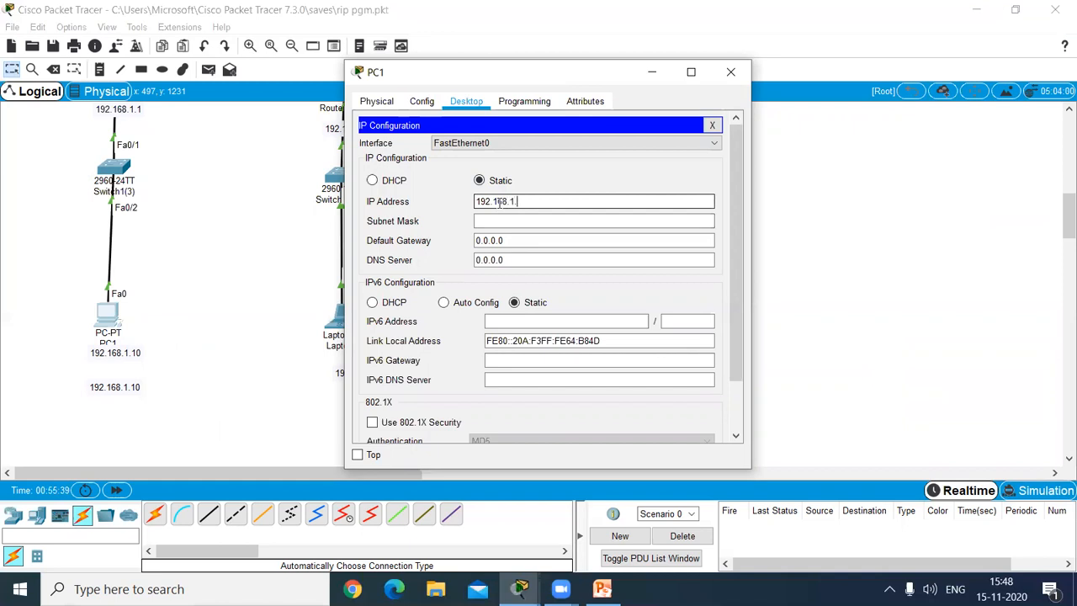
{"action": "left_click", "coordinate": [533, 222]}
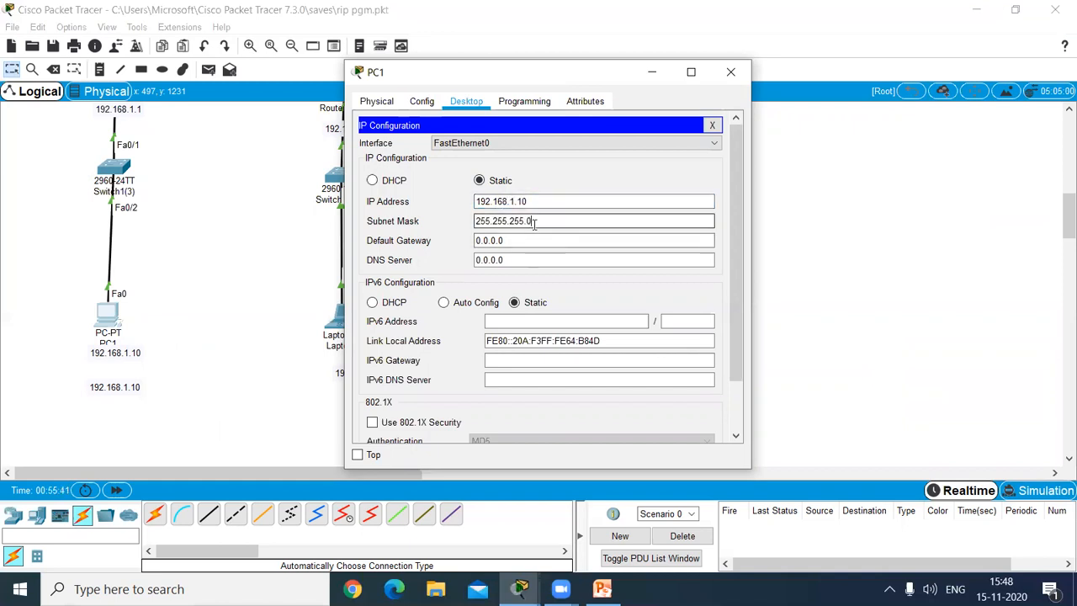
Step: Set PC1's default gateway to 192.168.1.1 and close its settings
{"action": "left_click", "coordinate": [1067, 217]}
{"action": "mouse_move", "coordinate": [1067, 220]}
{"action": "left_mouse_down"}
{"action": "mouse_move", "coordinate": [1058, 181]}
{"action": "mouse_move", "coordinate": [1062, 206]}
{"action": "left_mouse_up"}
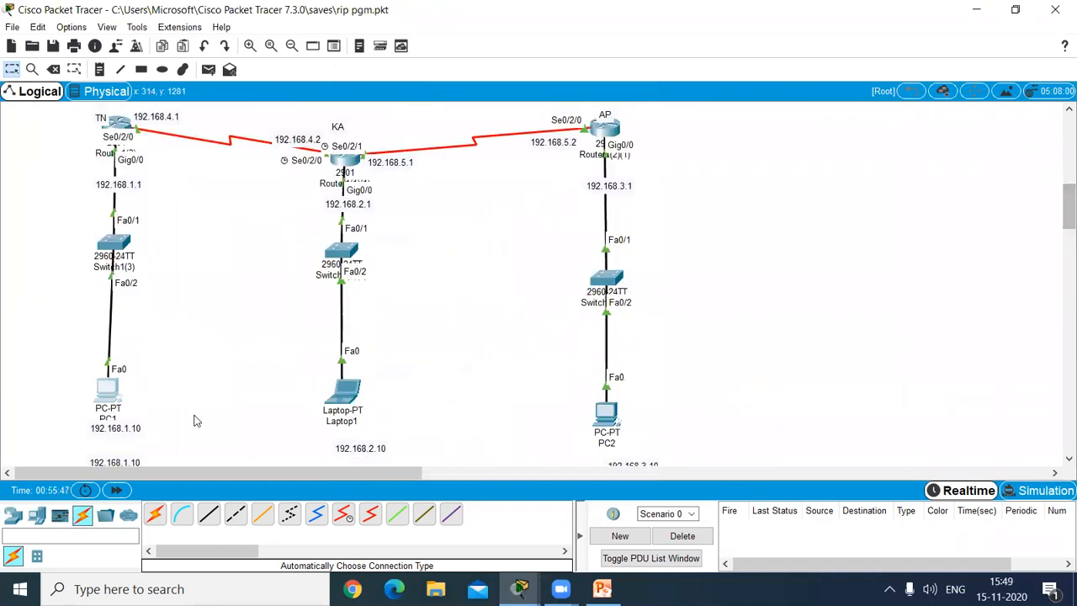
{"action": "mouse_move", "coordinate": [108, 403]}
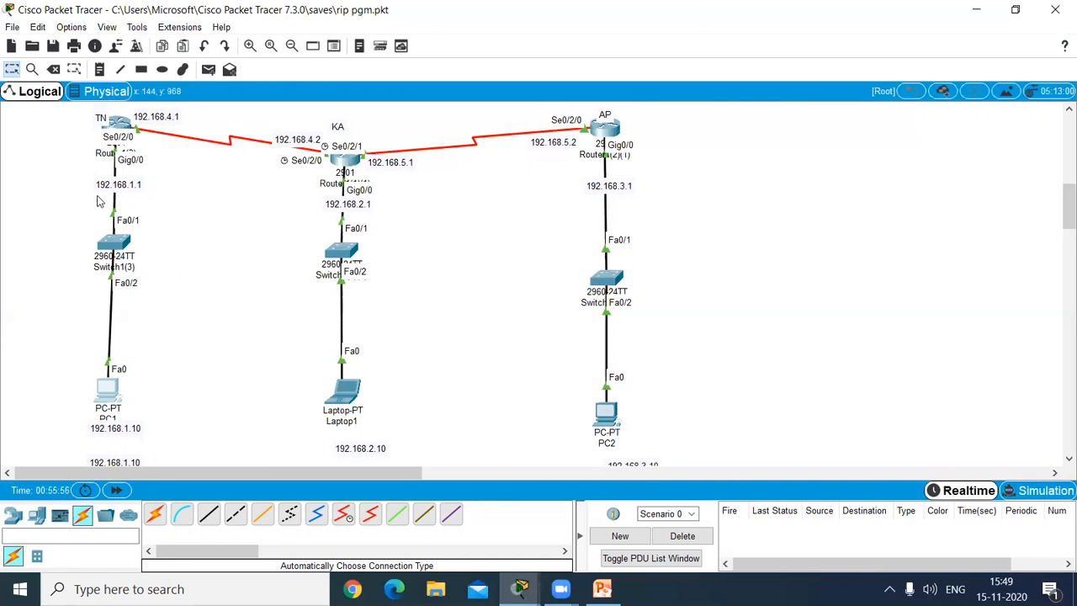
{"action": "left_click", "coordinate": [114, 389]}
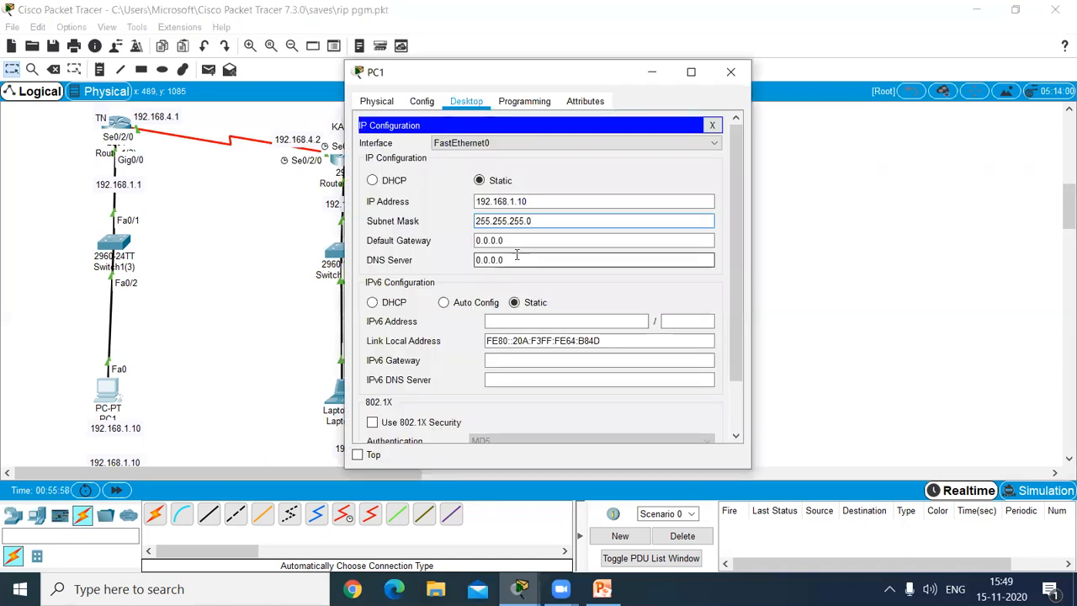
{"action": "key", "text": "Tab"}
{"action": "type", "text": "19"}
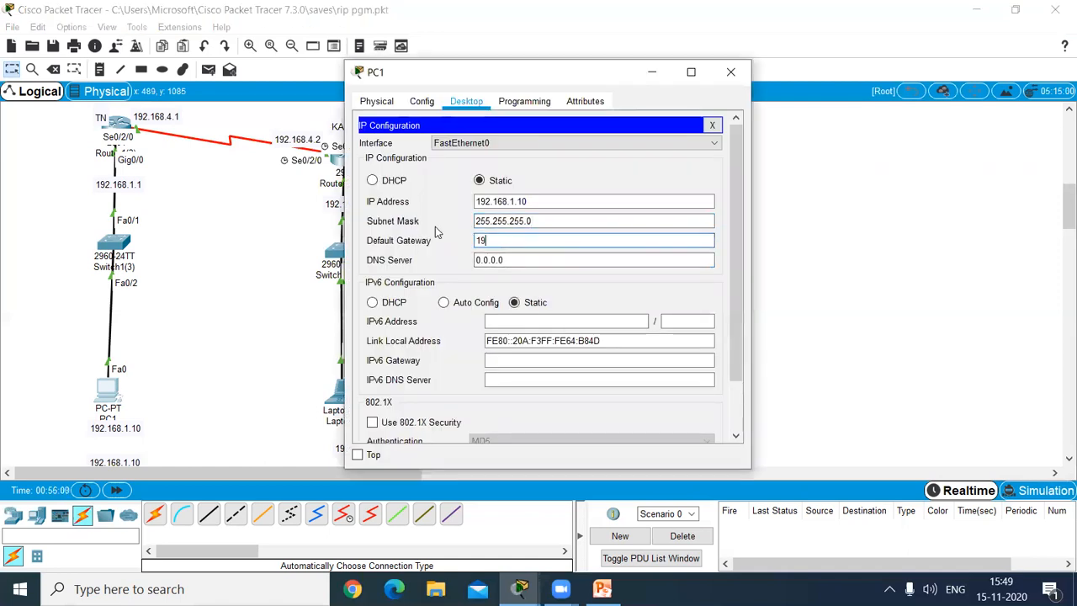
{"action": "type", "text": "2.168.1.1"}
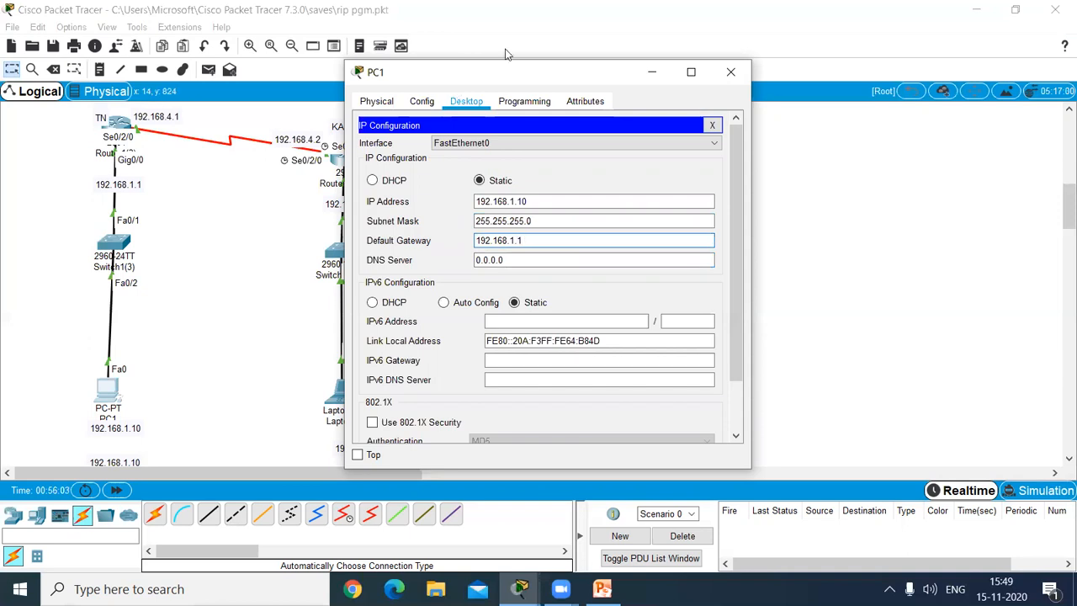
{"action": "left_click", "coordinate": [730, 72]}
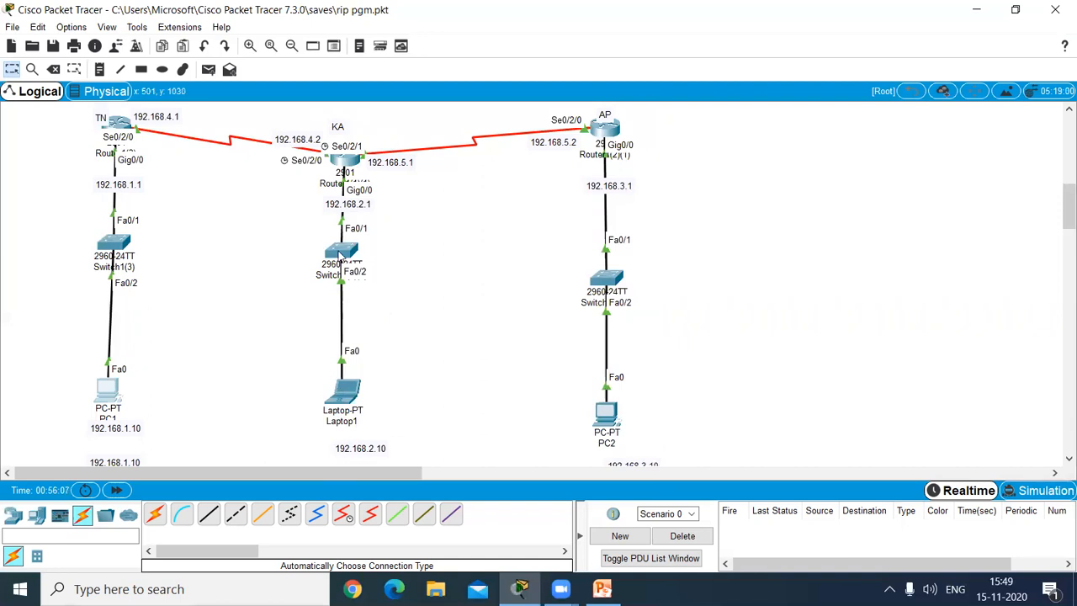
Step: Give Laptop1 the static IP address 192.168.2.10 with subnet mask 255.255.255.0
{"action": "left_click", "coordinate": [345, 391]}
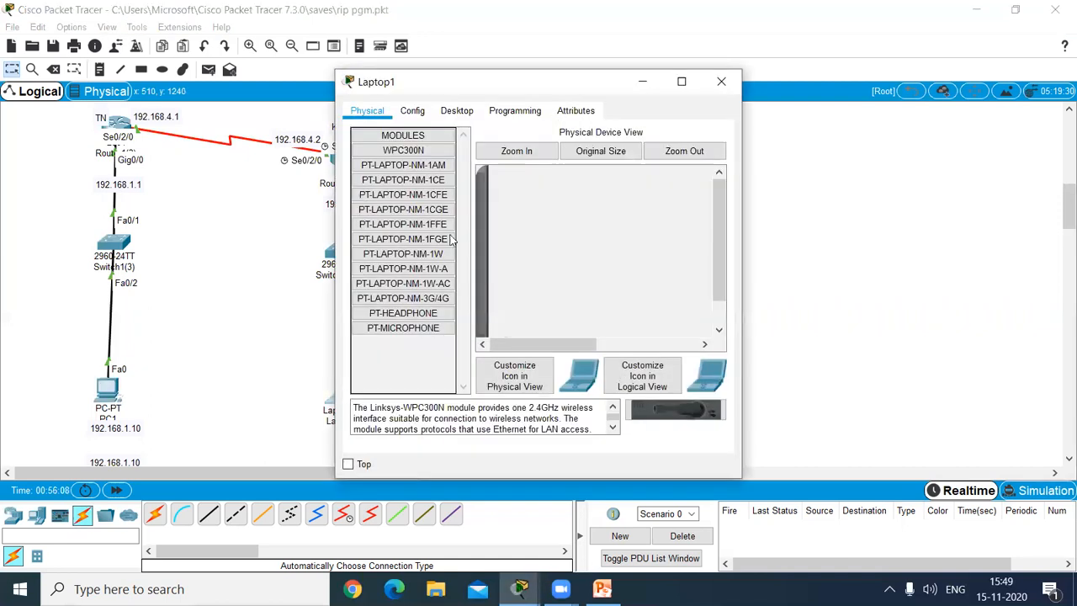
{"action": "left_click", "coordinate": [456, 113]}
{"action": "left_click", "coordinate": [401, 174]}
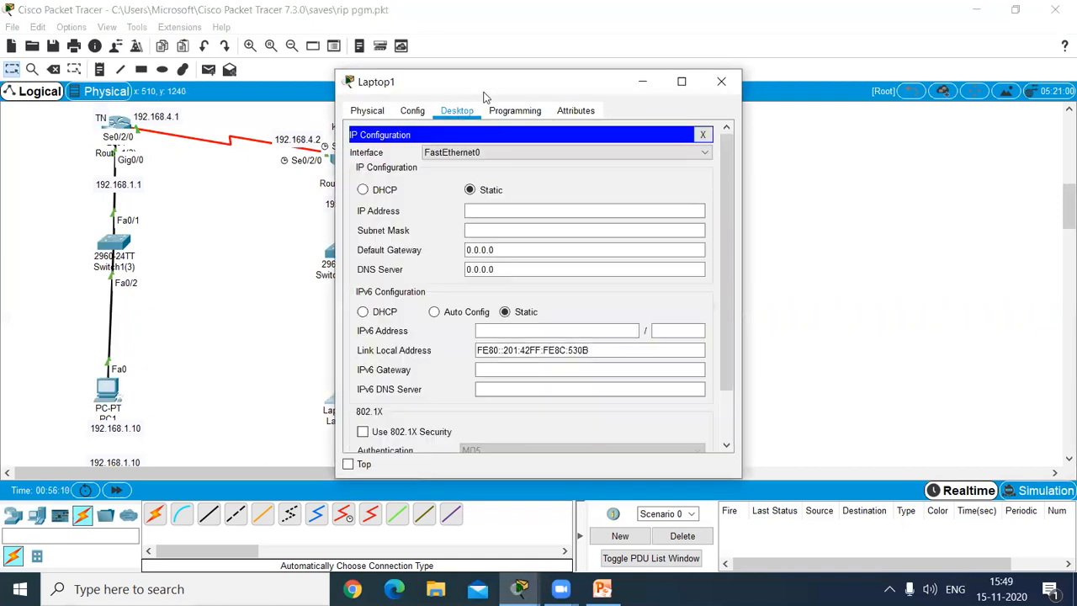
{"action": "left_click_drag", "start_coordinate": [476, 80], "coordinate": [596, 69]}
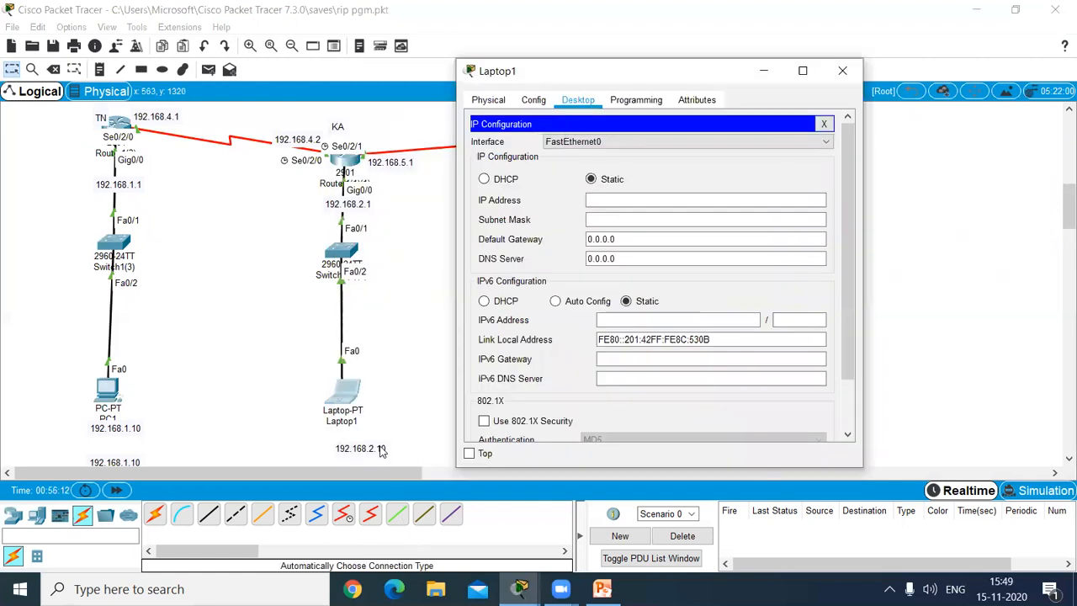
{"action": "left_click", "coordinate": [612, 198]}
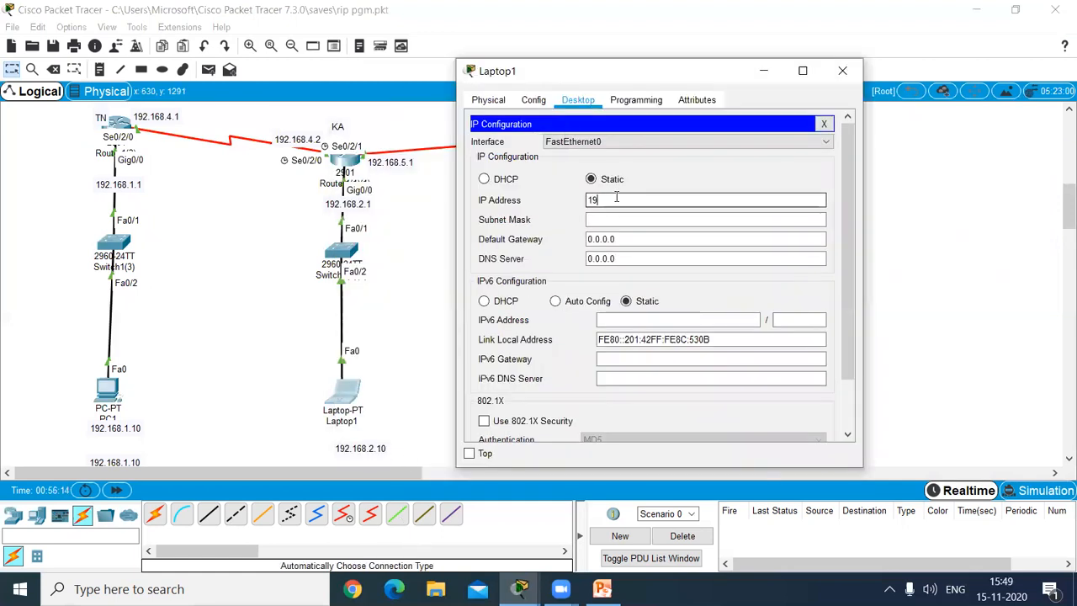
{"action": "type", "text": "192.168.2.10"}
{"action": "left_click", "coordinate": [668, 219]}
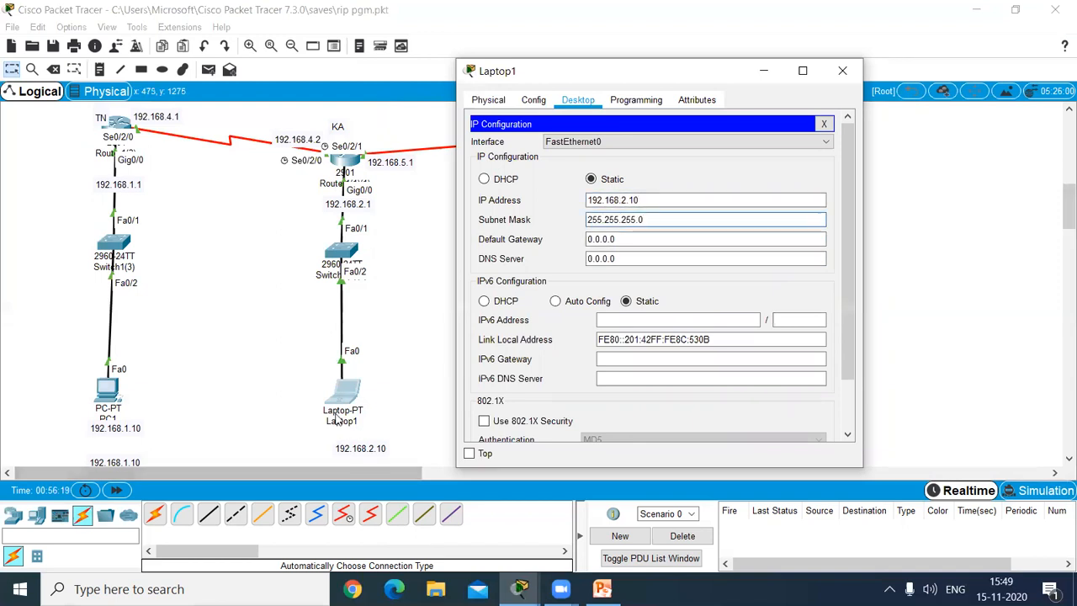
Step: Set Laptop1's default gateway to 192.168.2.1 and close its settings
{"action": "key", "text": "Tab"}
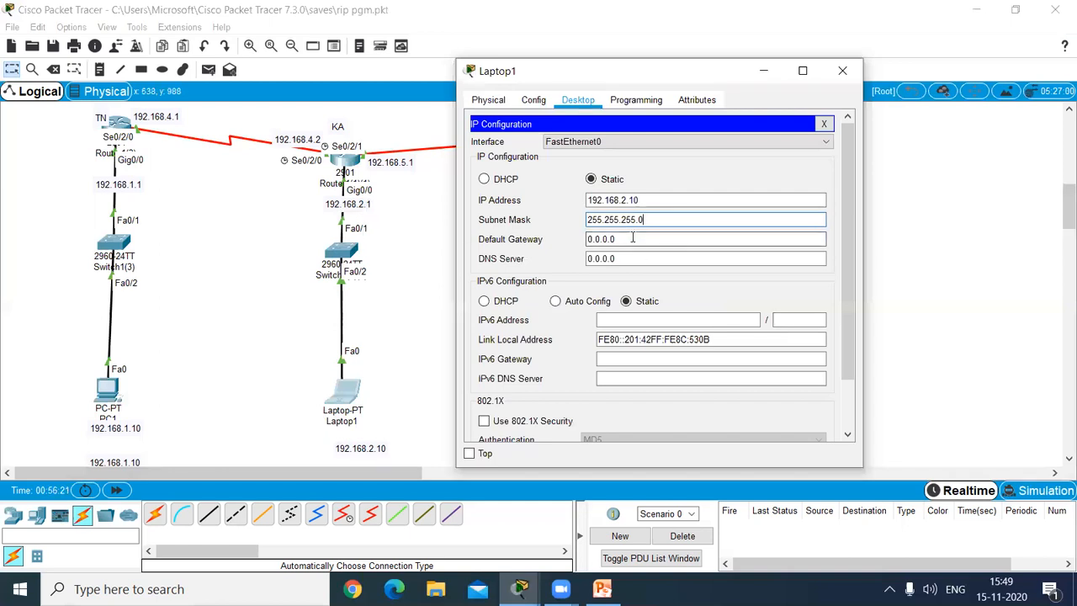
{"action": "key", "text": "BackSpace"}
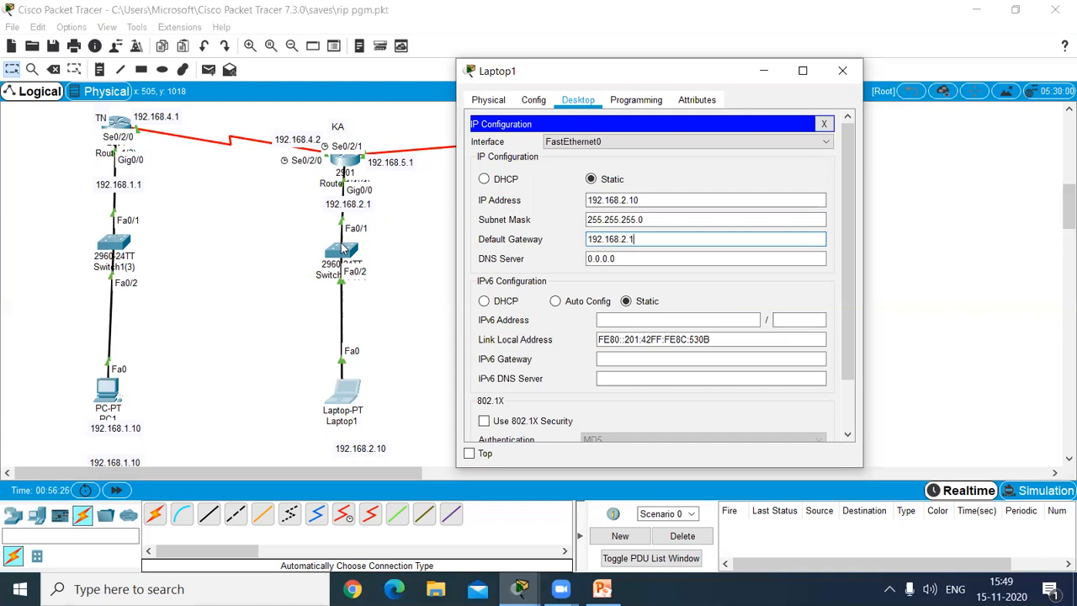
{"action": "left_click", "coordinate": [842, 72]}
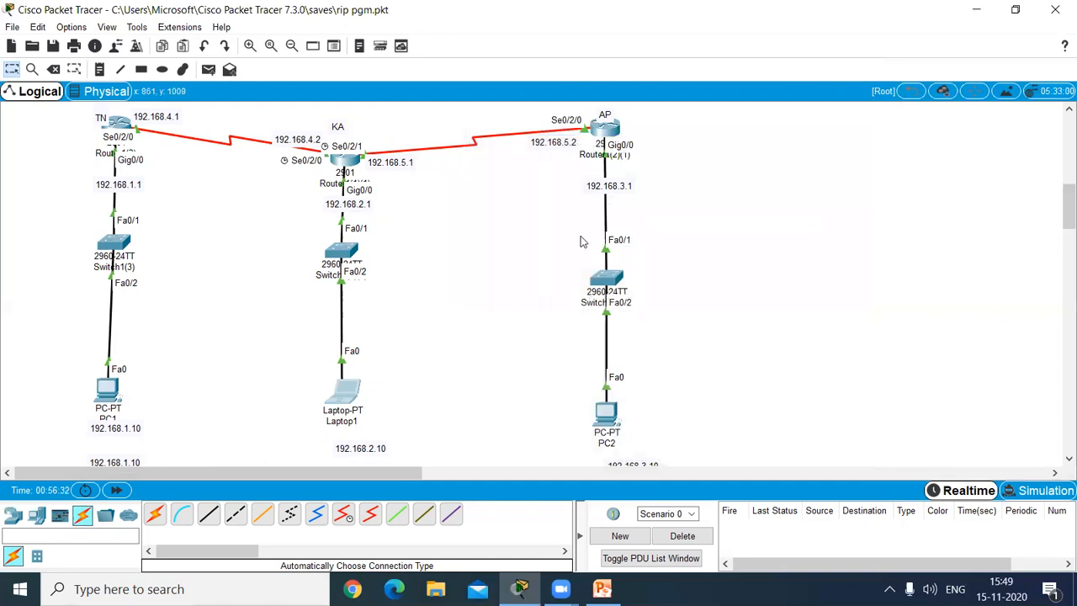
Step: Give PC2 the static IP address 192.168.3.10 with subnet mask 255.255.255.0
{"action": "left_click", "coordinate": [612, 415]}
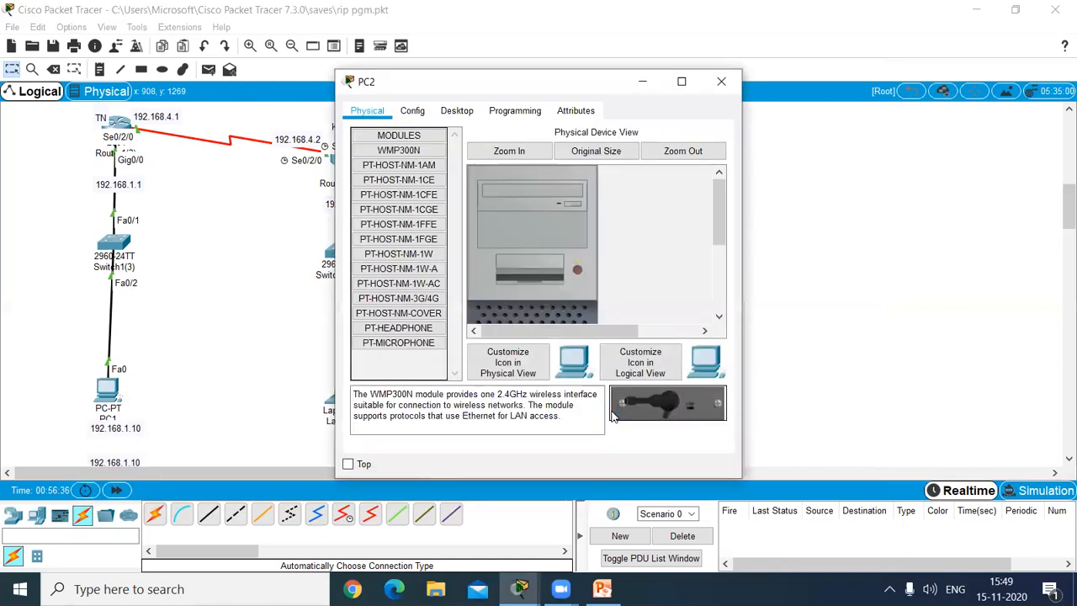
{"action": "left_click", "coordinate": [455, 110]}
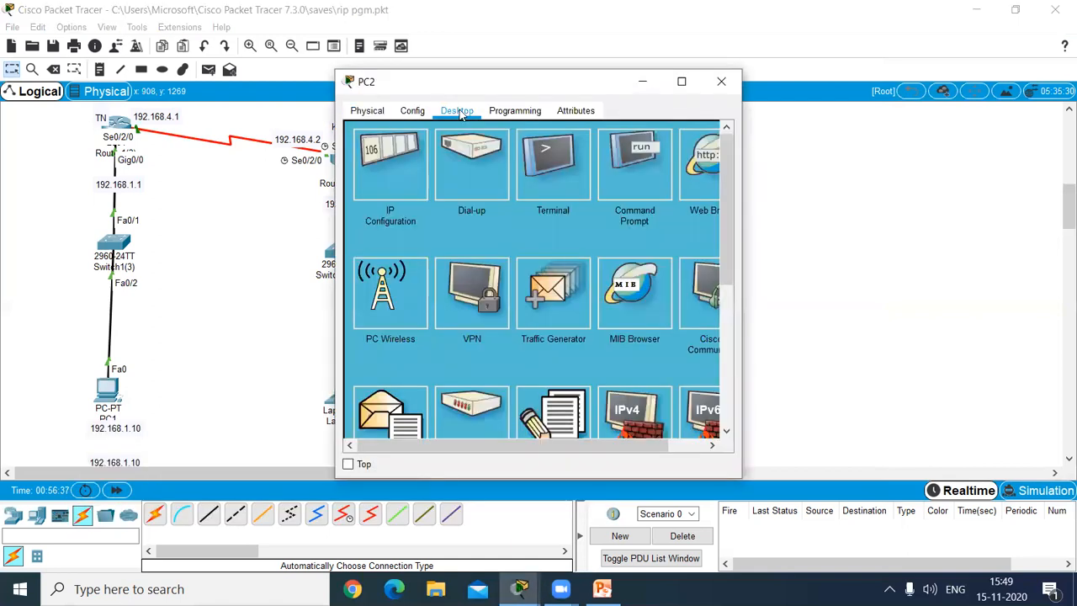
{"action": "left_click", "coordinate": [385, 167]}
{"action": "left_click_drag", "start_coordinate": [496, 79], "coordinate": [826, 75]}
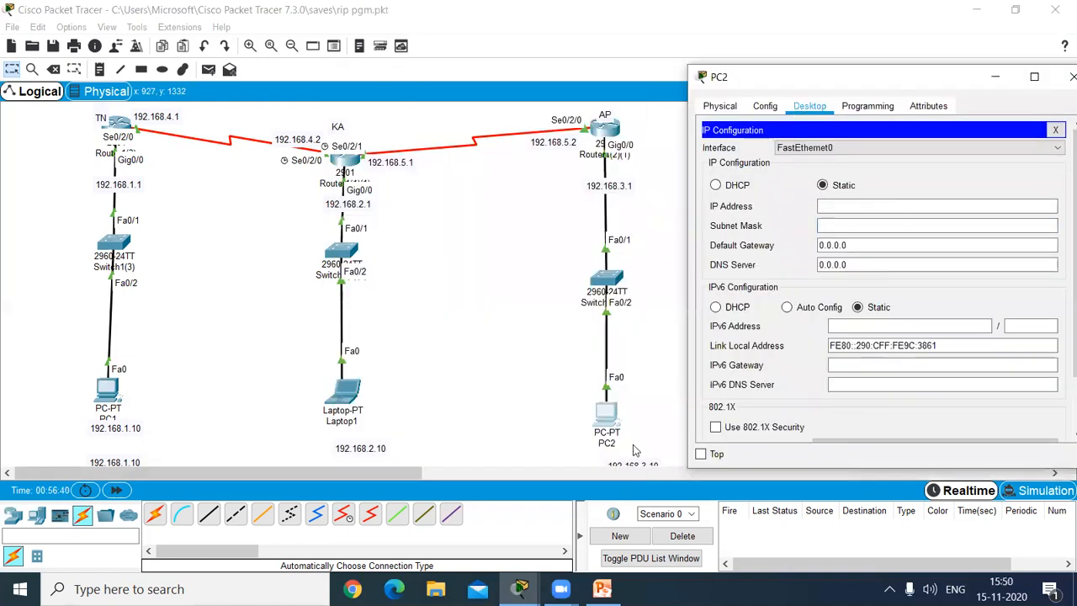
{"action": "left_click_drag", "start_coordinate": [847, 76], "coordinate": [770, 56]}
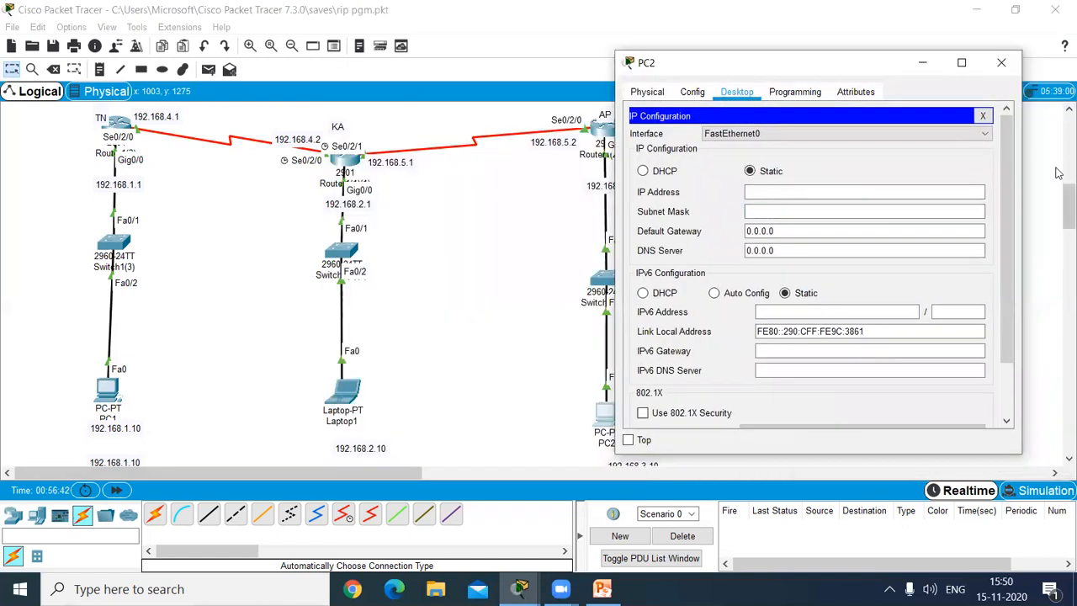
{"action": "left_click_drag", "start_coordinate": [1058, 208], "coordinate": [1058, 206]}
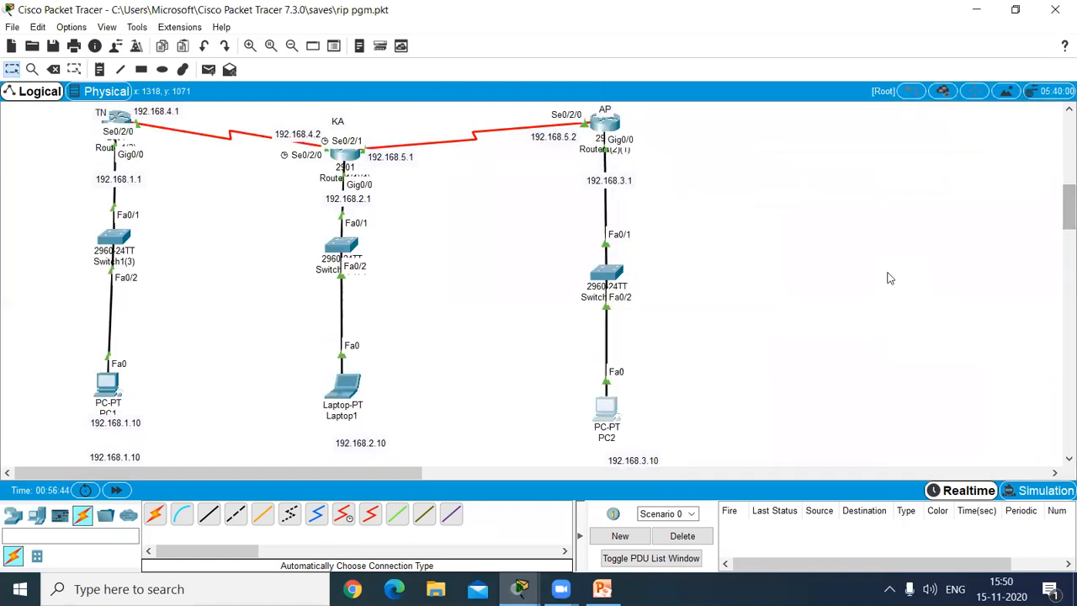
{"action": "left_click", "coordinate": [607, 412]}
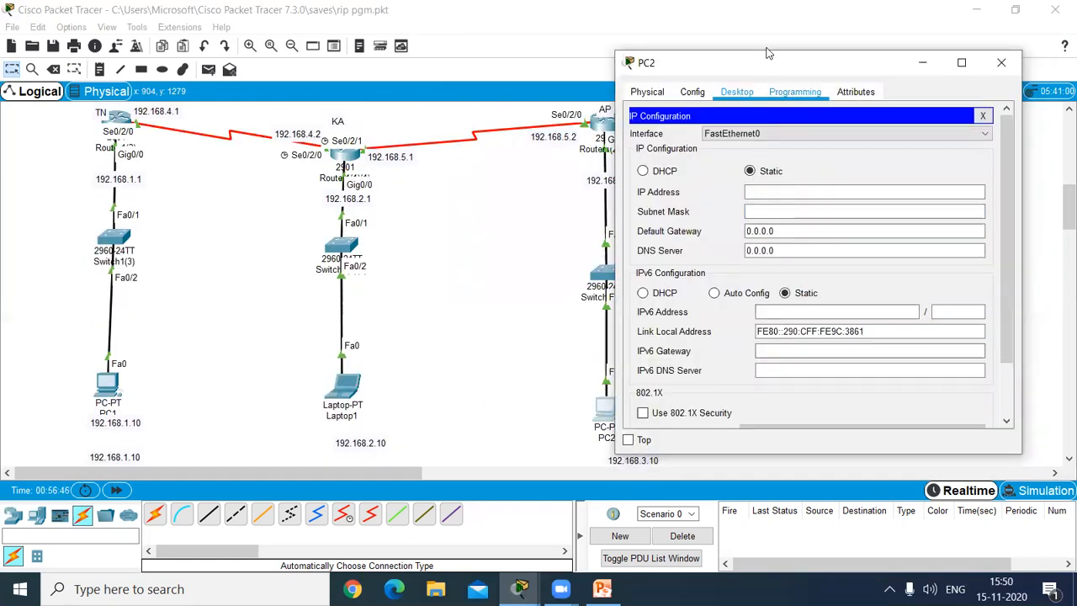
{"action": "left_click", "coordinate": [774, 46]}
{"action": "left_click", "coordinate": [602, 422]}
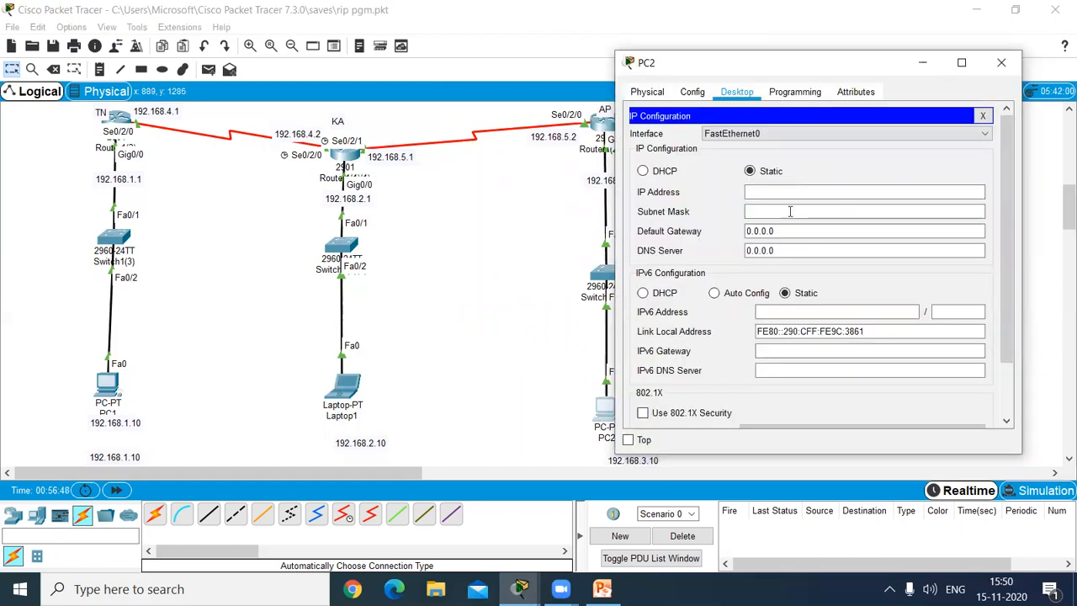
{"action": "left_click_drag", "start_coordinate": [693, 66], "coordinate": [201, 75]}
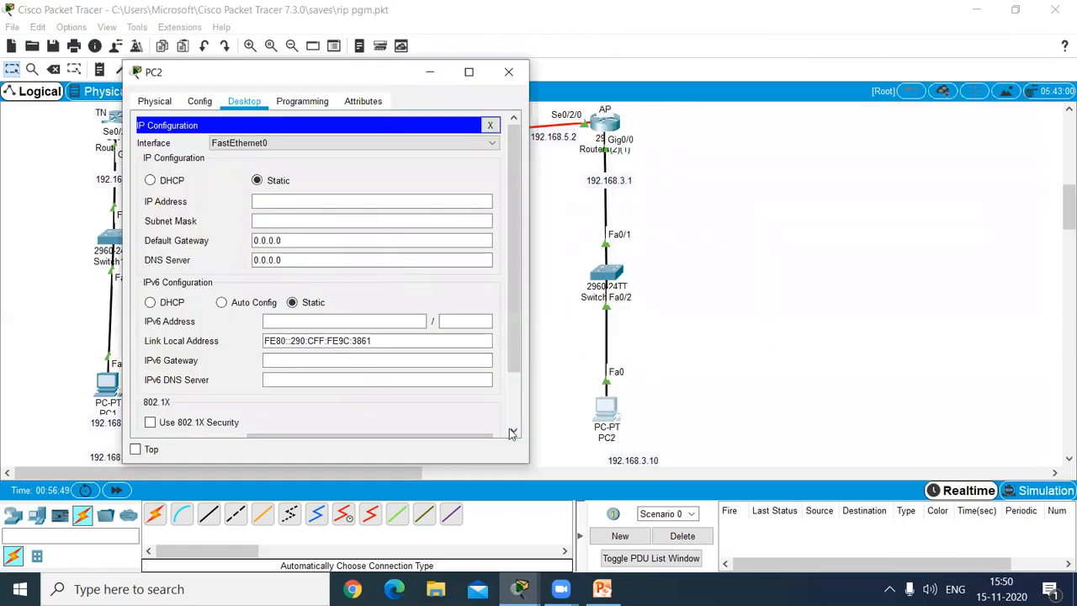
{"action": "left_click", "coordinate": [353, 201]}
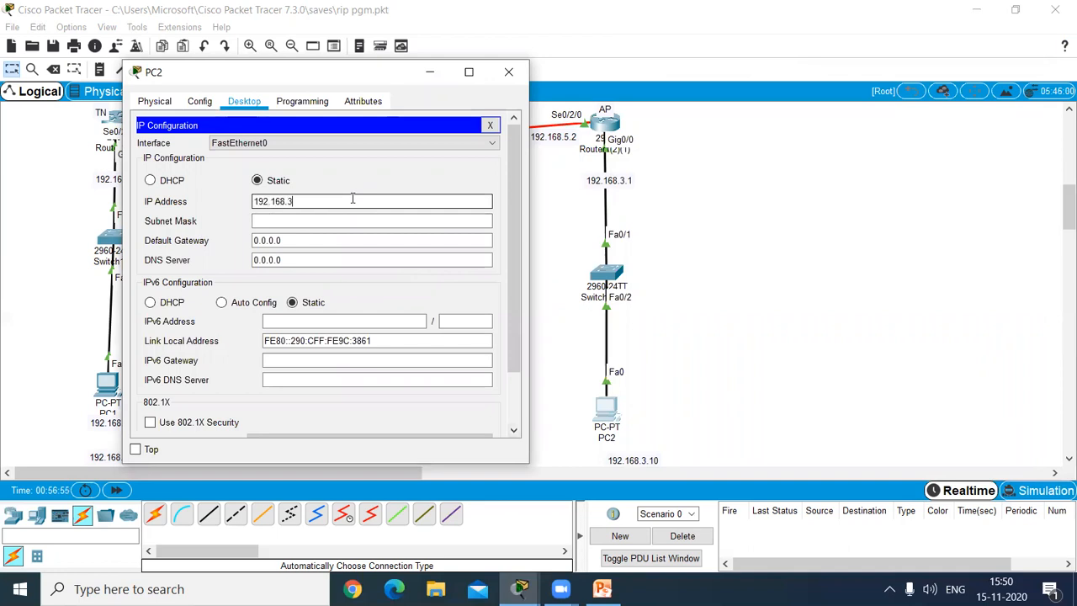
{"action": "left_click", "coordinate": [326, 223]}
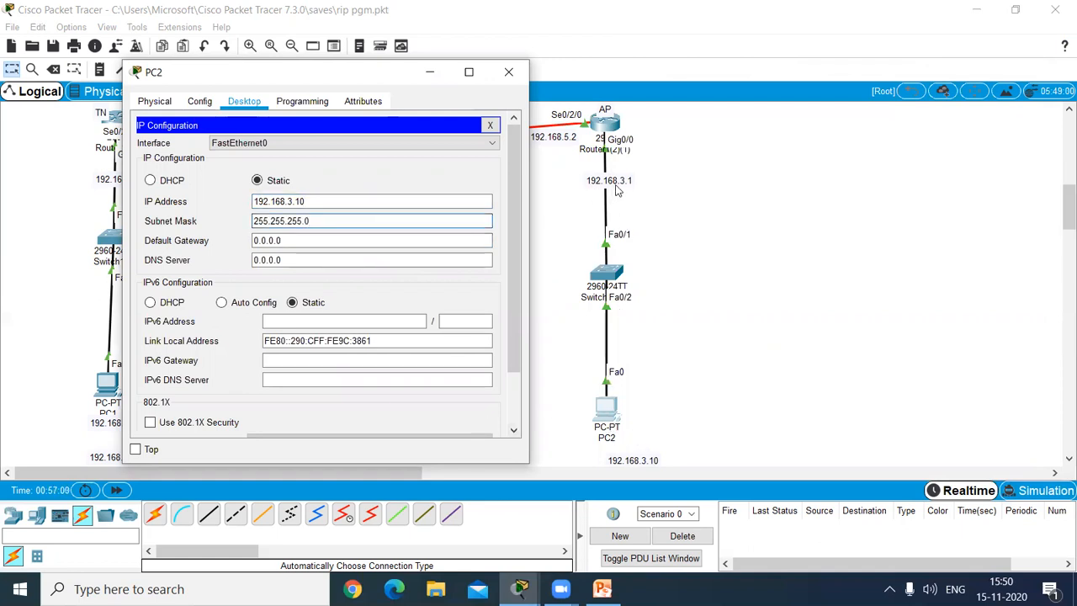
Step: Set PC2's default gateway to 192.168.3.1 and close its settings
{"action": "key", "text": "Tab"}
{"action": "type", "text": "192.168.3.1"}
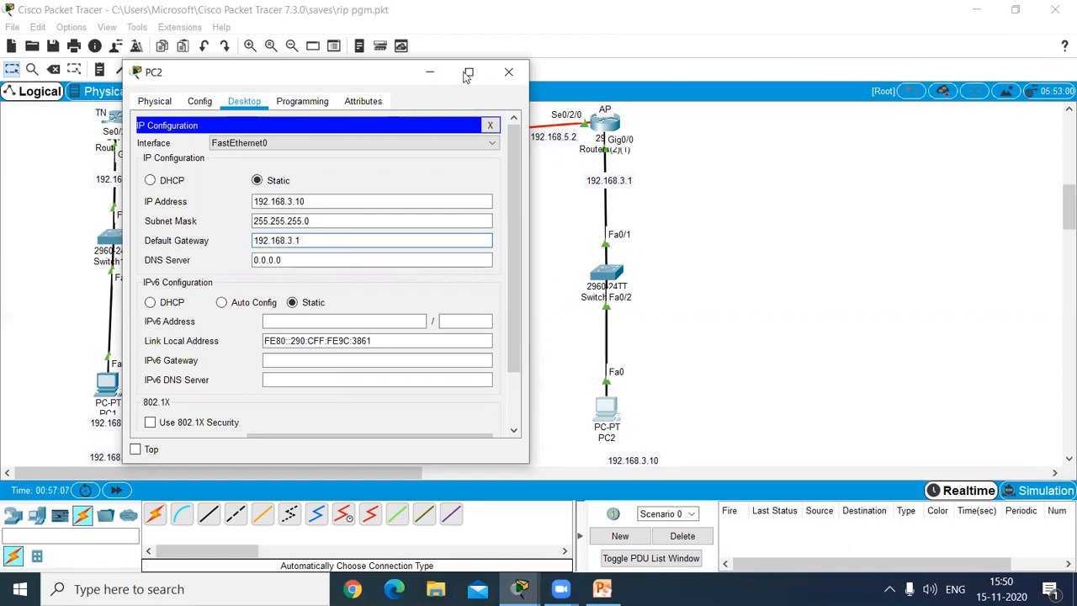
{"action": "left_click", "coordinate": [502, 76]}
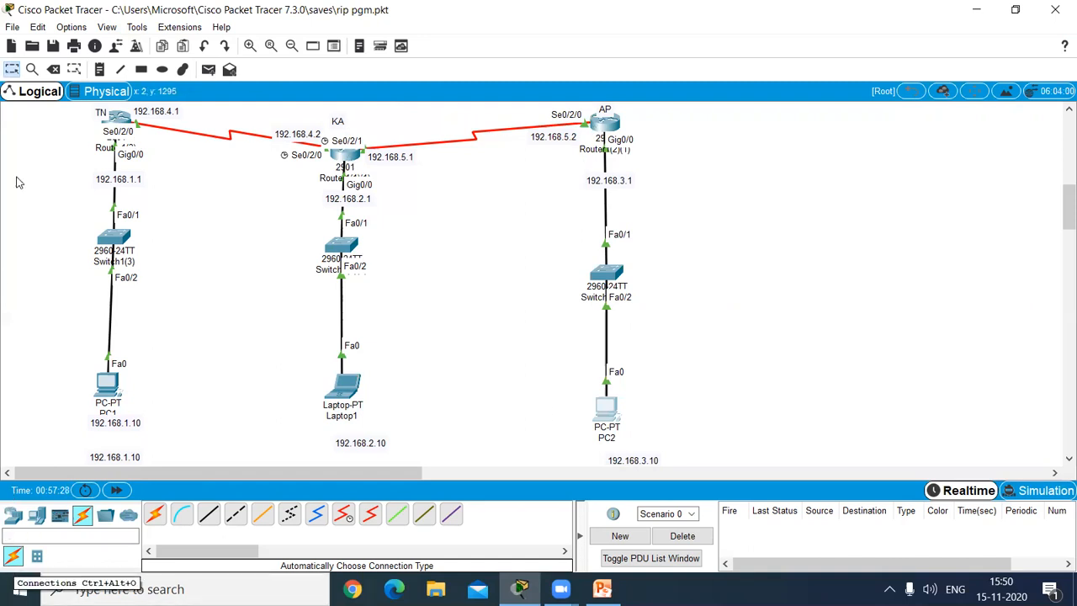
Step: Test connectivity by sending a simple PDU from PC1 to the TN router
{"action": "left_click", "coordinate": [208, 69]}
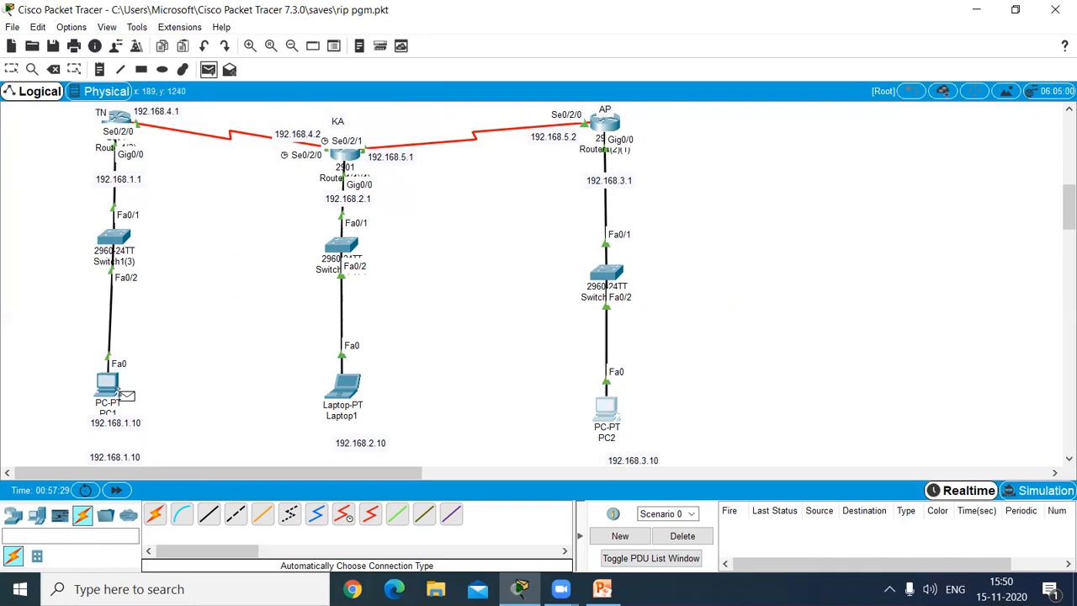
{"action": "left_click", "coordinate": [113, 388]}
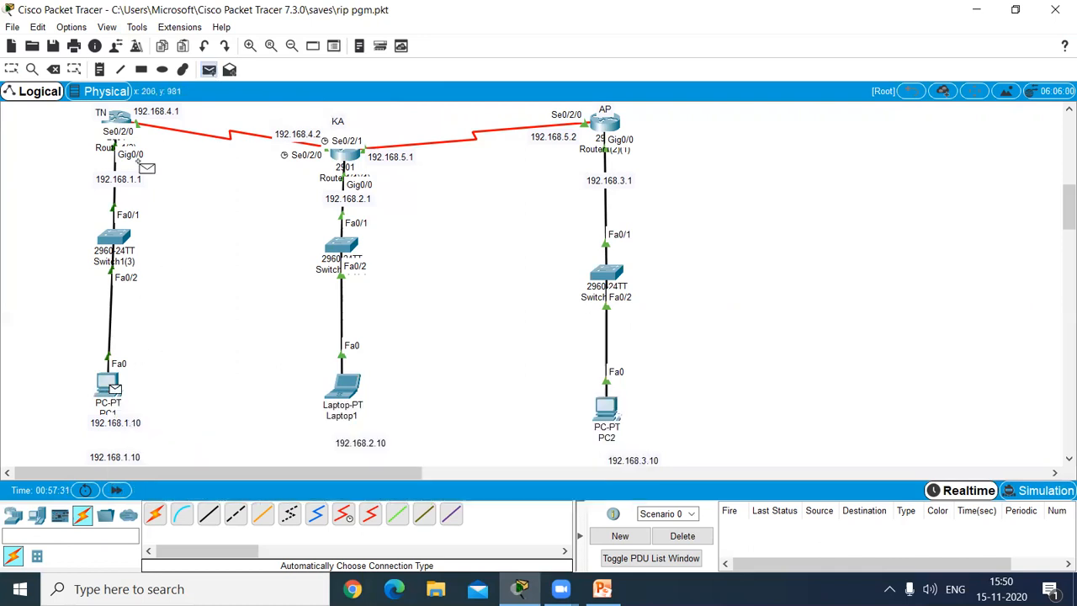
{"action": "left_click", "coordinate": [118, 120]}
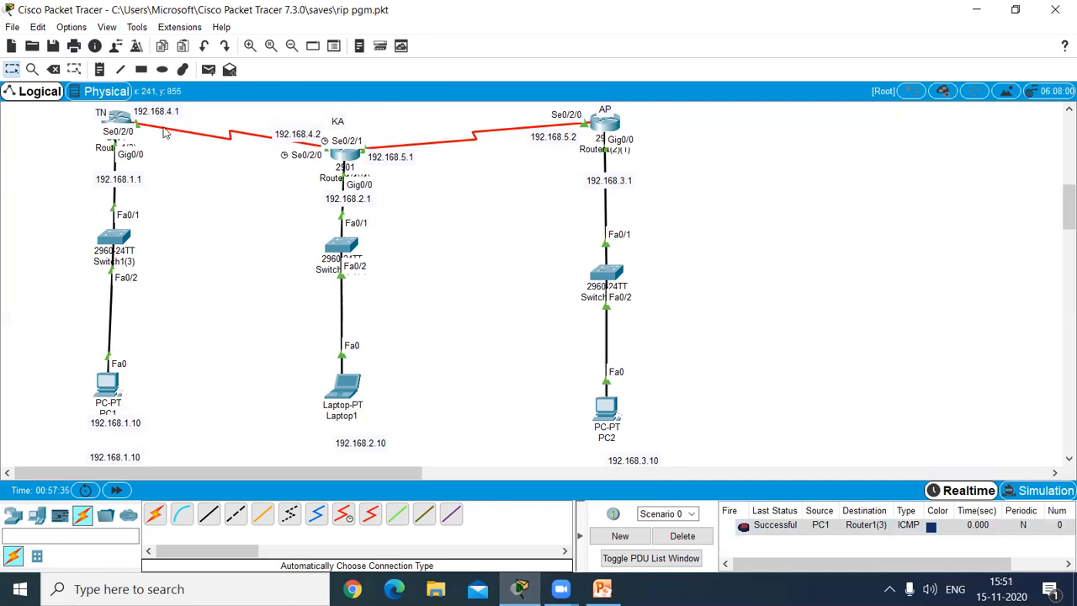
Step: Send a simple PDU from Laptop1 to the KA router, and delete the scenario's test PDUs
{"action": "left_click", "coordinate": [208, 70]}
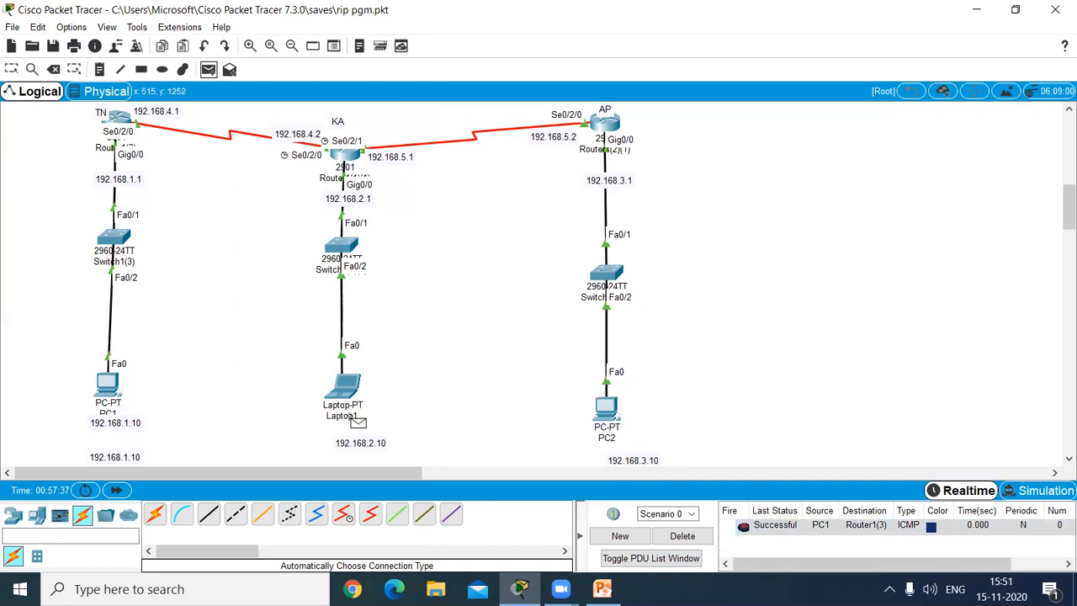
{"action": "left_click", "coordinate": [349, 392]}
{"action": "left_click", "coordinate": [346, 160]}
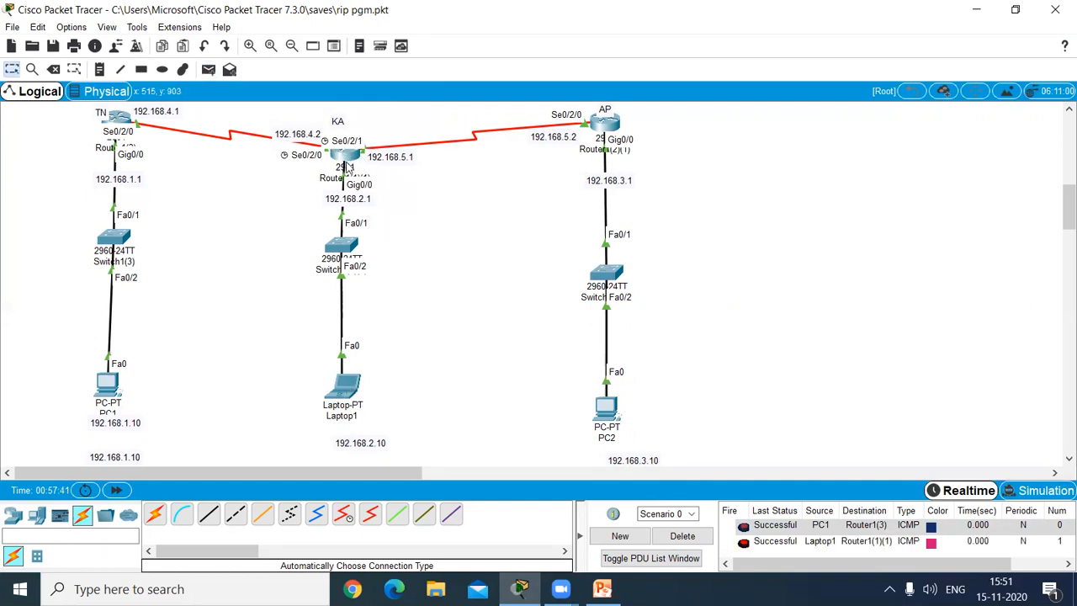
{"action": "left_click", "coordinate": [682, 536]}
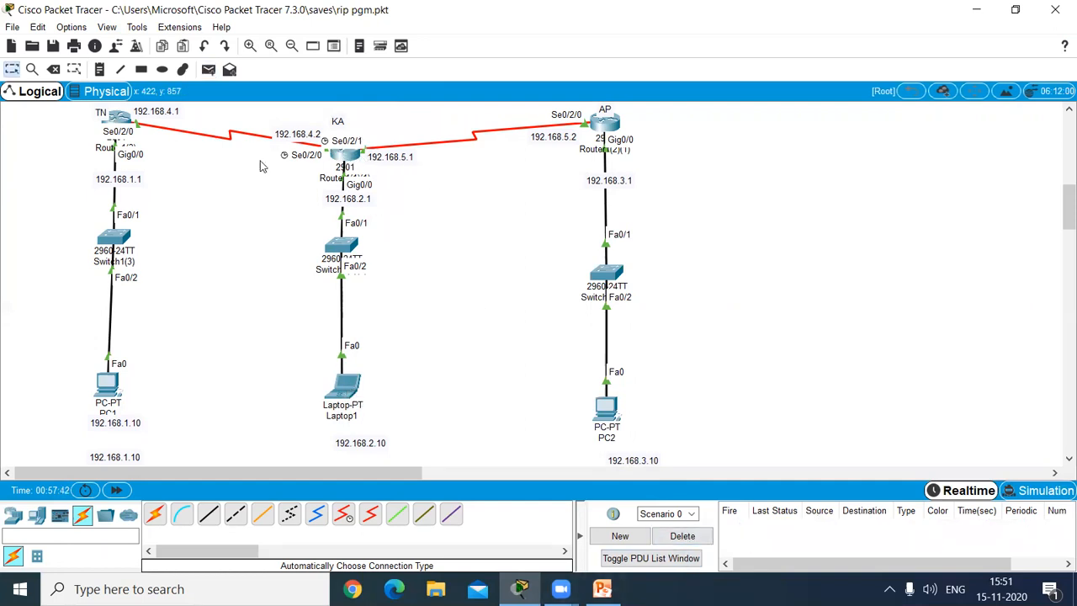
Step: Send a simple PDU from PC2 to the AP router, and clear it from the scenario
{"action": "left_click", "coordinate": [209, 69]}
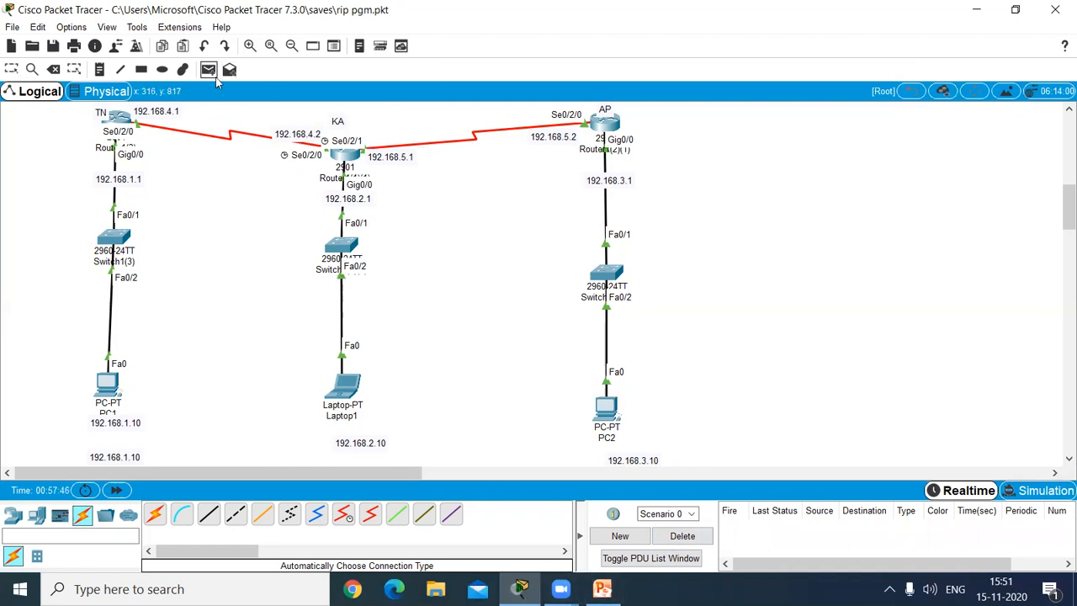
{"action": "left_click", "coordinate": [613, 408]}
{"action": "left_click", "coordinate": [605, 123]}
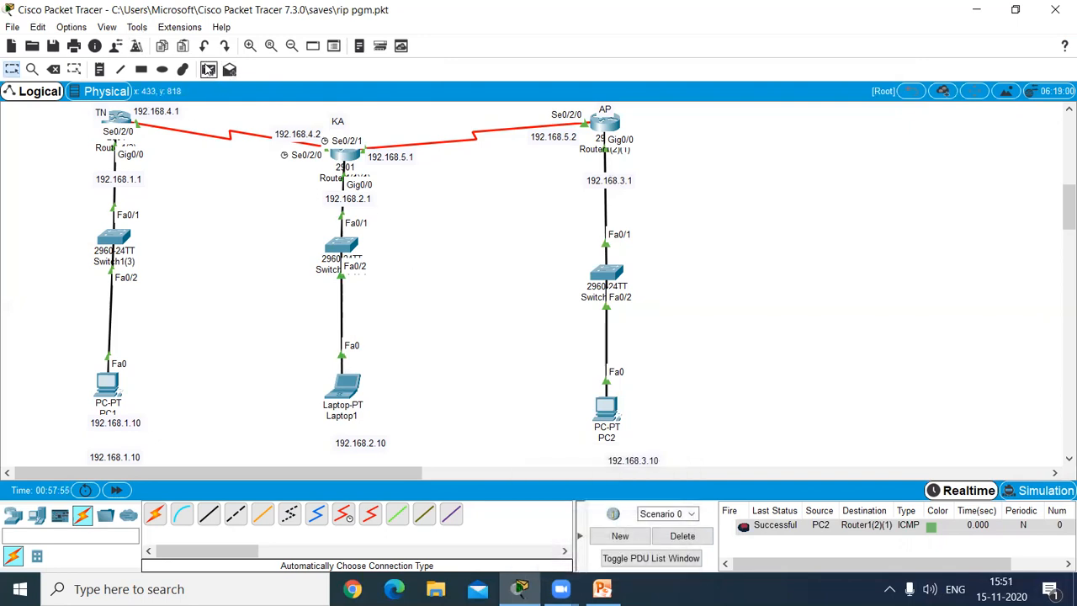
{"action": "left_click", "coordinate": [683, 536]}
Step: Test the route between networks with a simple PDU from PC1 to Laptop1, and delete the test scenario
{"action": "left_click", "coordinate": [207, 69]}
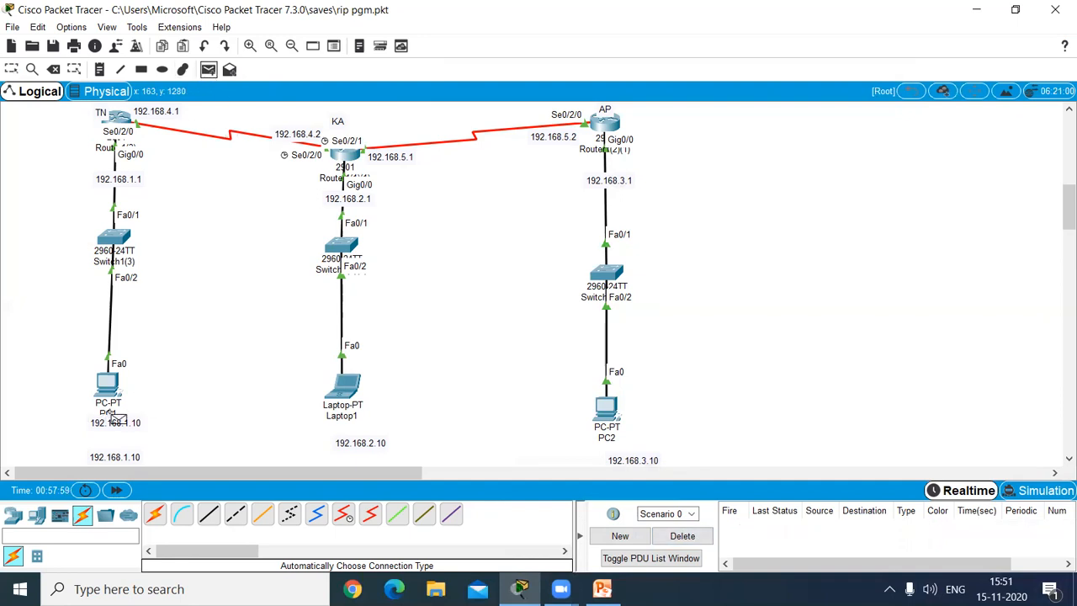
{"action": "left_click", "coordinate": [109, 389]}
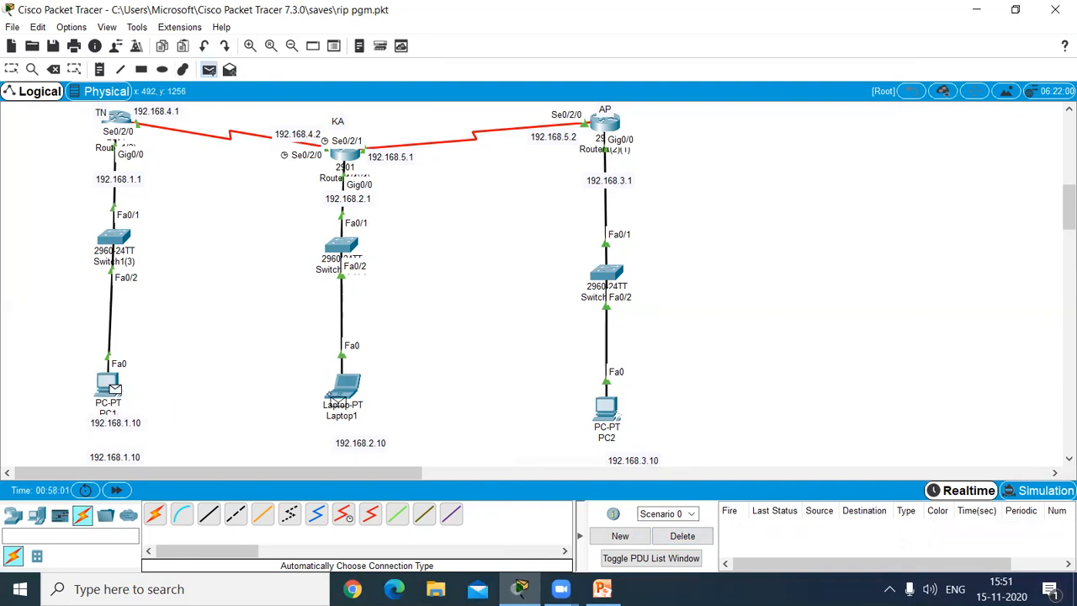
{"action": "left_click", "coordinate": [341, 392]}
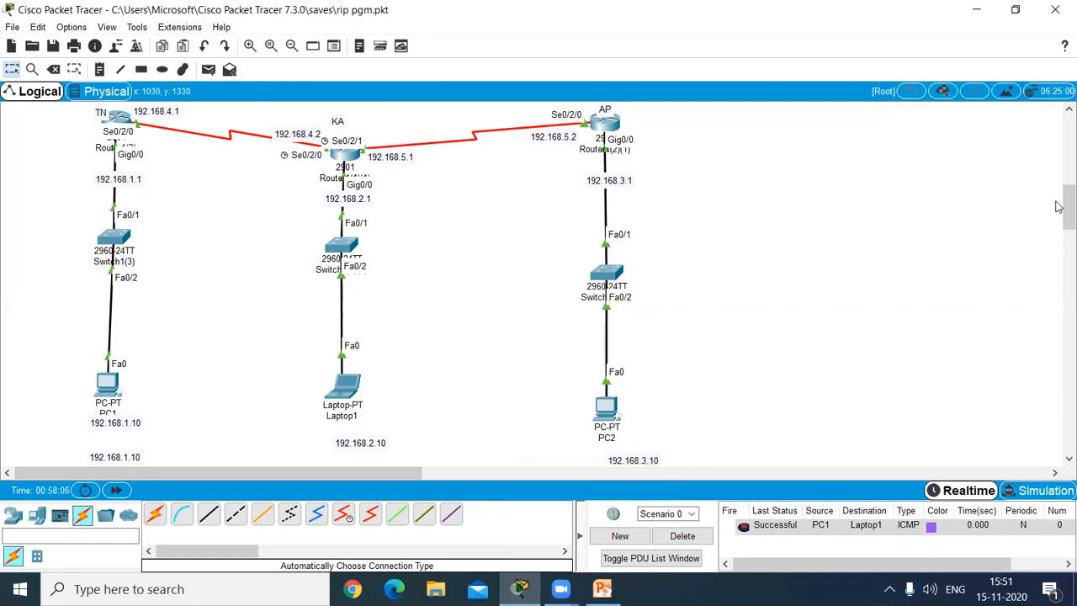
{"action": "left_click_drag", "start_coordinate": [1058, 230], "coordinate": [1058, 181]}
{"action": "left_click_drag", "start_coordinate": [1068, 139], "coordinate": [1059, 211]}
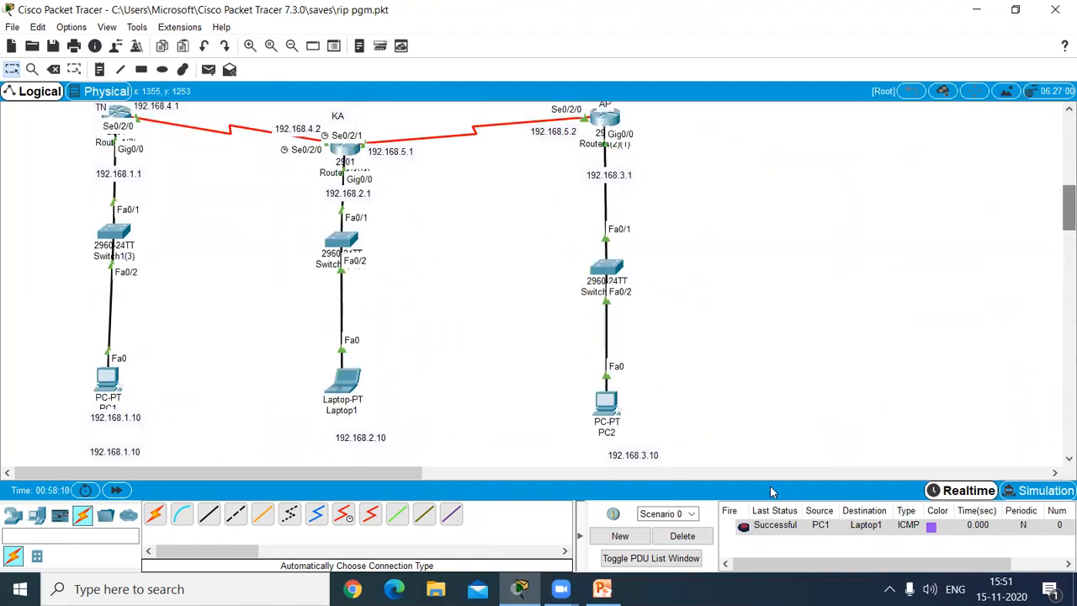
{"action": "left_click", "coordinate": [682, 536]}
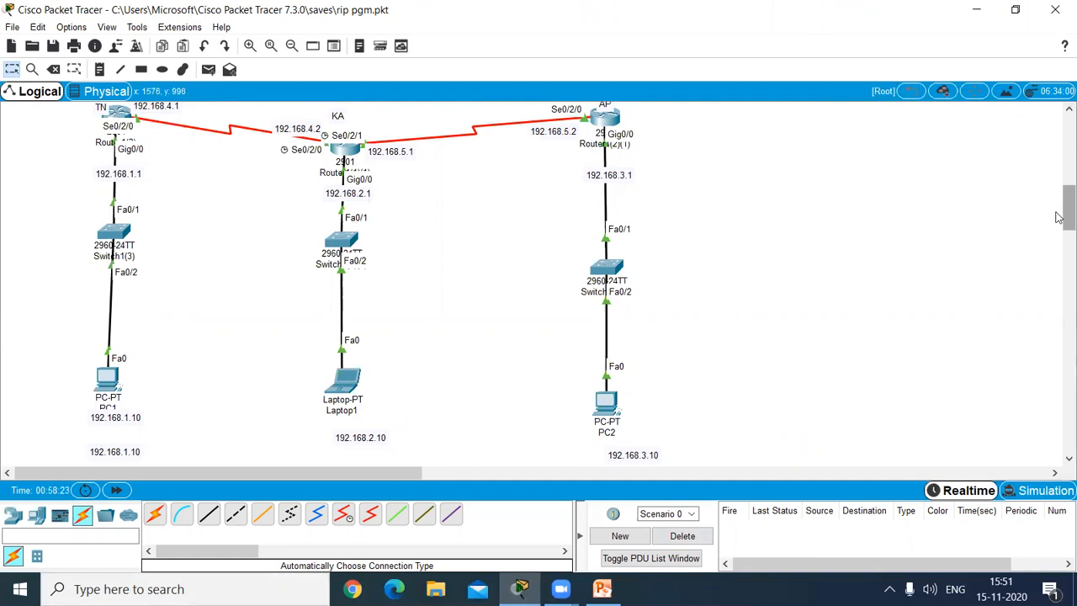
Step: Open the TN router's IOS command line interface
{"action": "scroll", "coordinate": [1067, 210], "scroll_direction": "up", "scroll_amount": 1}
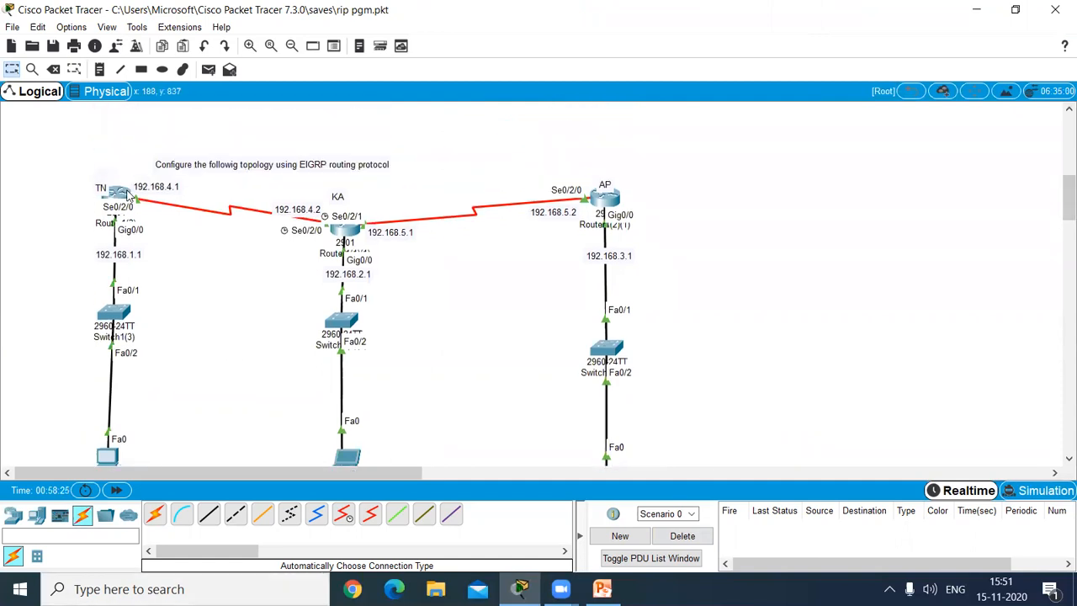
{"action": "mouse_move", "coordinate": [127, 192]}
{"action": "left_click", "coordinate": [124, 197]}
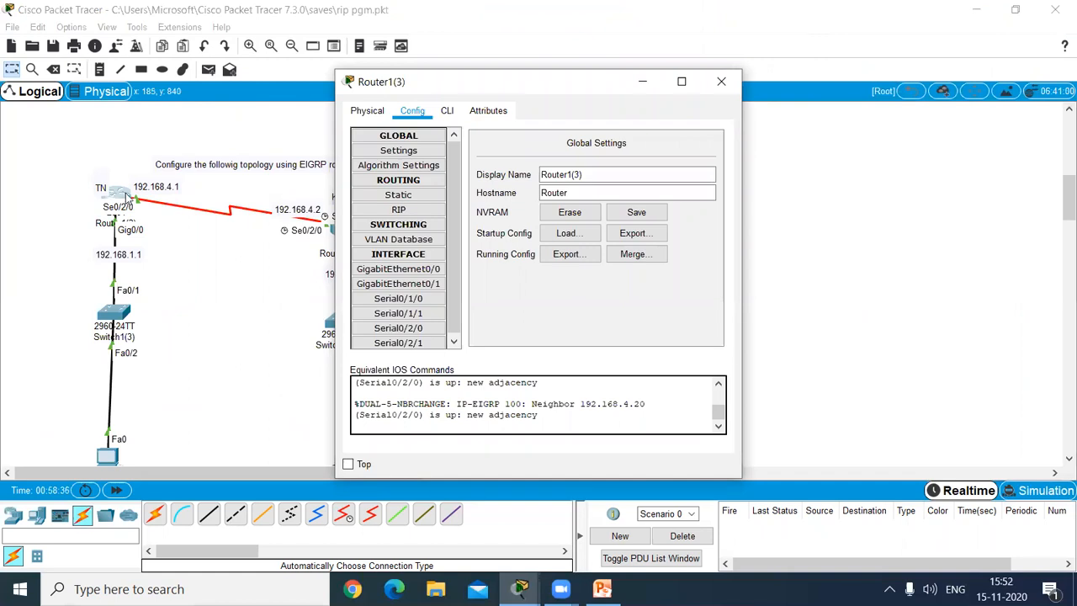
{"action": "left_click", "coordinate": [448, 116]}
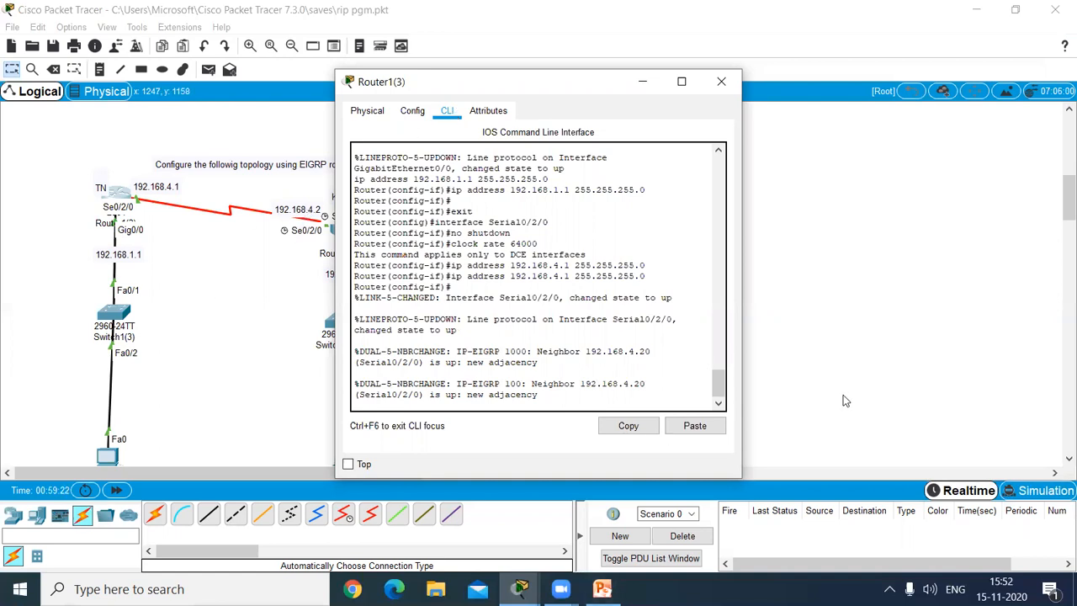
{"action": "left_click", "coordinate": [647, 403]}
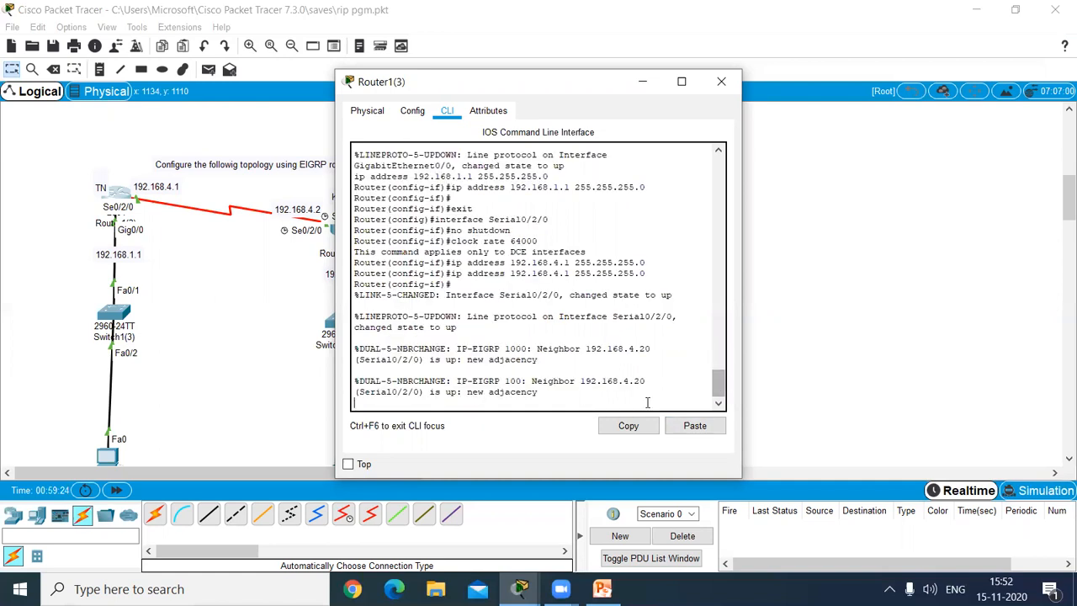
Step: Exit the TN router's interface and global configuration modes back to the privileged EXEC prompt, keeping the topology visible beside the window
{"action": "key", "text": "Return"}
{"action": "key", "text": "Return"}
{"action": "key", "text": "Return"}
{"action": "type", "text": "exi"}
{"action": "key", "text": "Return"}
{"action": "type", "text": "exit"}
{"action": "key", "text": "Return"}
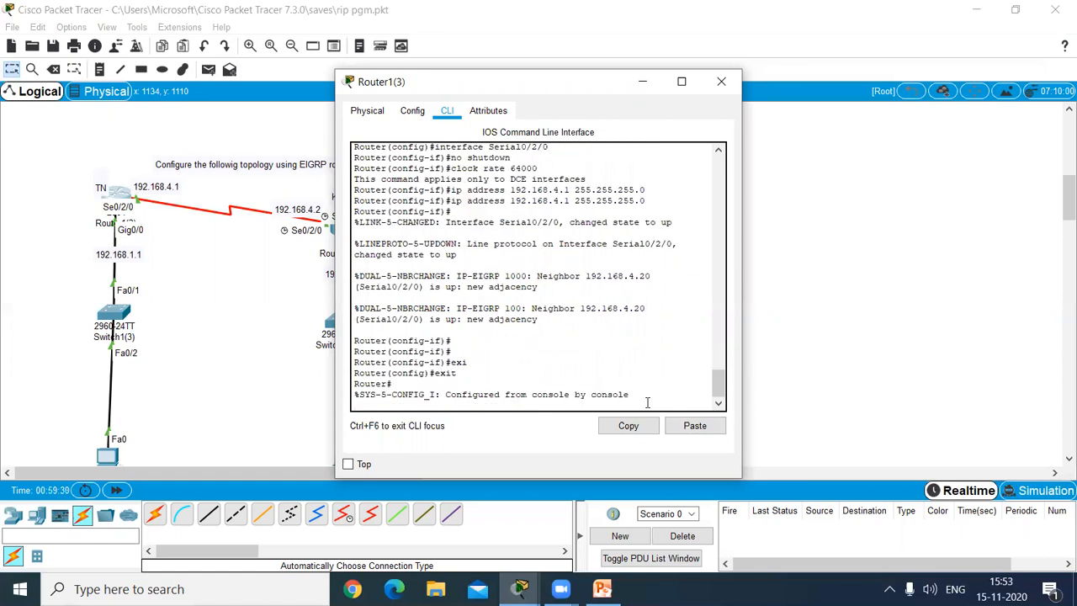
{"action": "key", "text": "Return"}
{"action": "key", "text": "Return"}
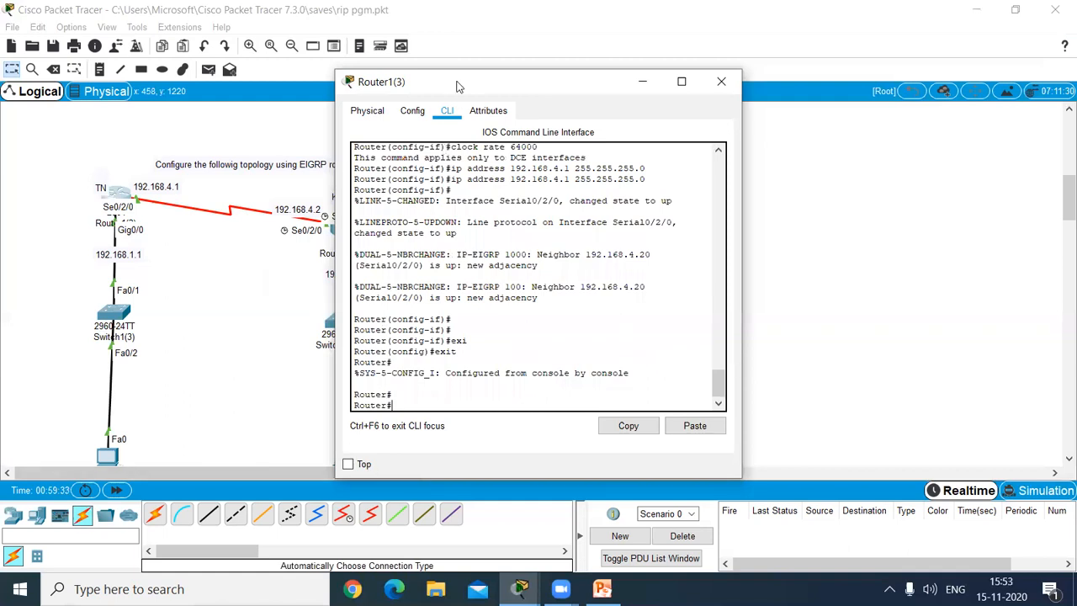
{"action": "left_click_drag", "start_coordinate": [458, 87], "coordinate": [517, 74]}
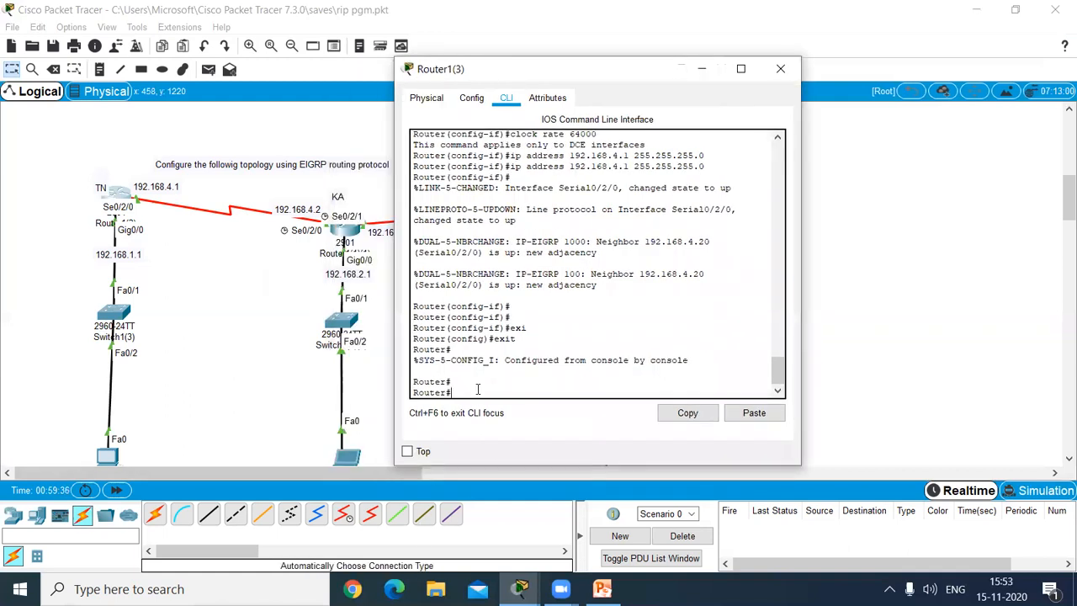
Step: Run enable and conf terminal on the TN router to enter global configuration mode
{"action": "type", "text": "enable"}
{"action": "key", "text": "Return"}
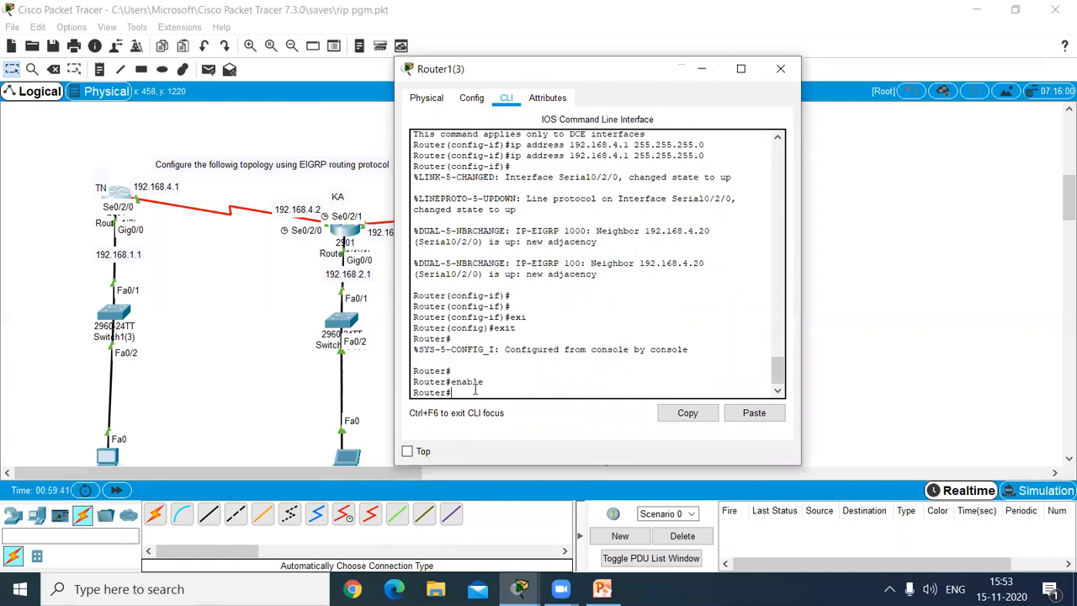
{"action": "type", "text": "conf terminal;"}
{"action": "key", "text": "BackSpace"}
{"action": "key", "text": "Return"}
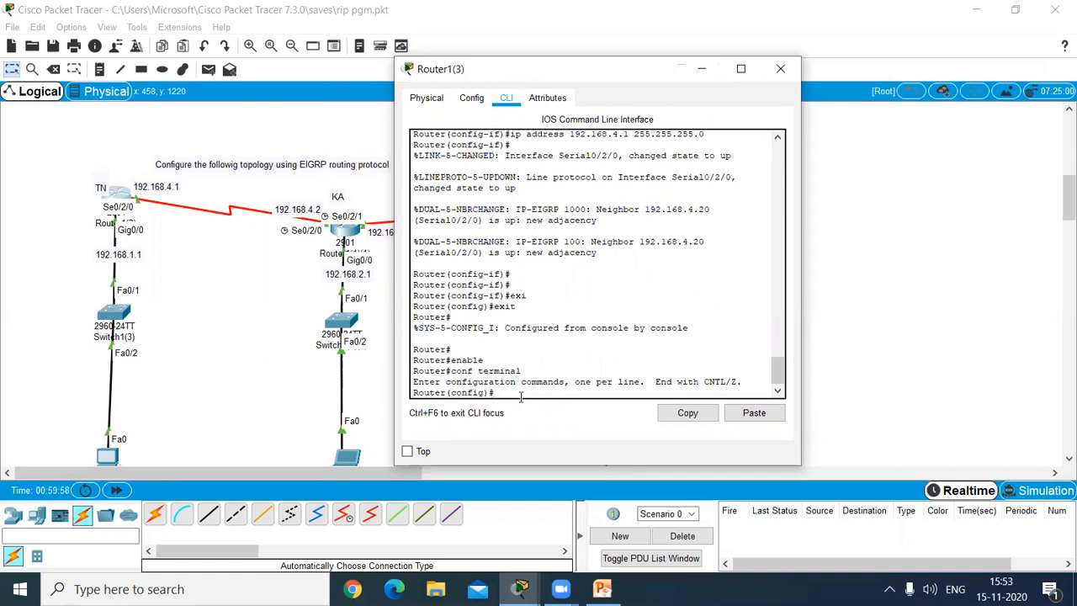
Step: Start EIGRP routing on the TN router with autonomous system number 100
{"action": "type", "text": "router eigrp"}
{"action": "type", "text": "100"}
{"action": "key", "text": "Return"}
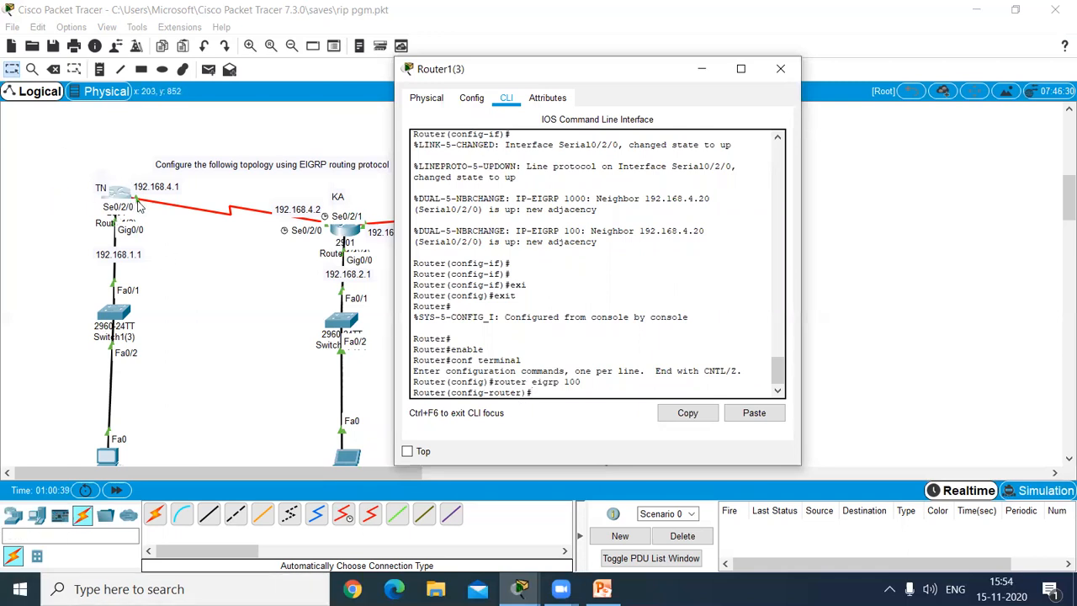
Step: Advertise network 192.168.1.0 in the TN router's EIGRP process
{"action": "type", "text": "network"}
{"action": "type", "text": "192.168.1.0"}
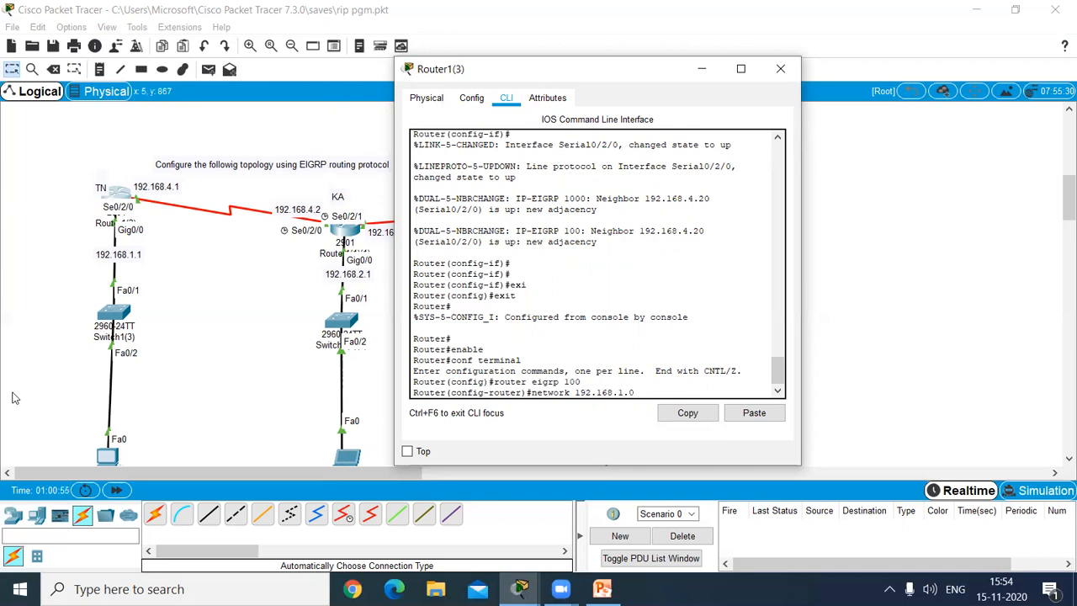
{"action": "key", "text": "Return"}
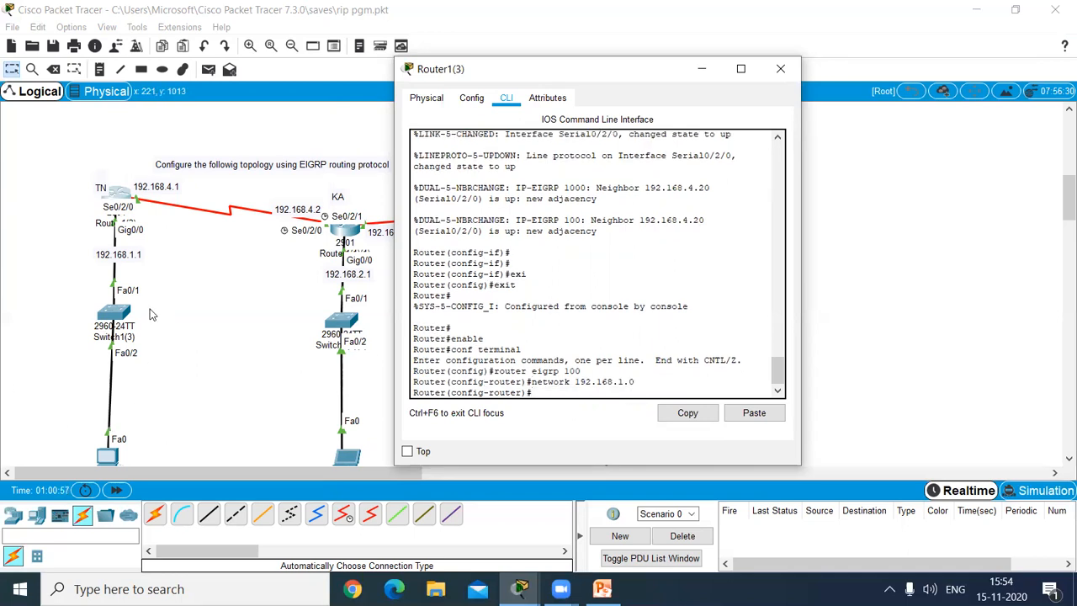
Step: Advertise network 192.168.4.0 in the TN router's EIGRP process
{"action": "key", "text": "Up"}
{"action": "key", "text": "BackSpace"}
{"action": "type", "text": "4.0"}
{"action": "key", "text": "Return"}
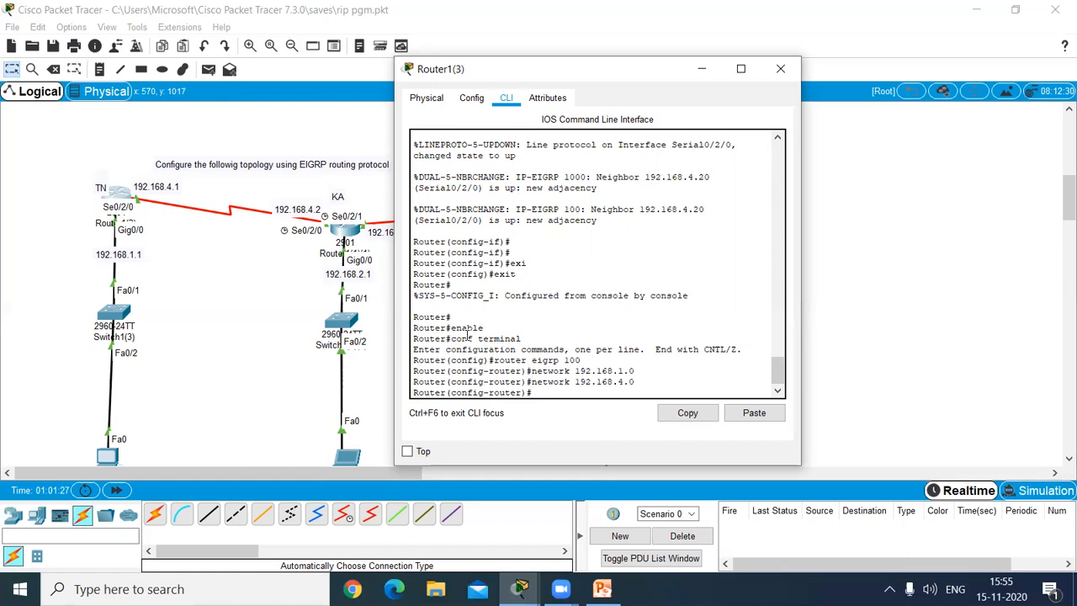
Step: Exit the TN router's EIGRP and global configuration modes back to the privileged EXEC prompt
{"action": "type", "text": "exit"}
{"action": "key", "text": "Return"}
{"action": "type", "text": "exit"}
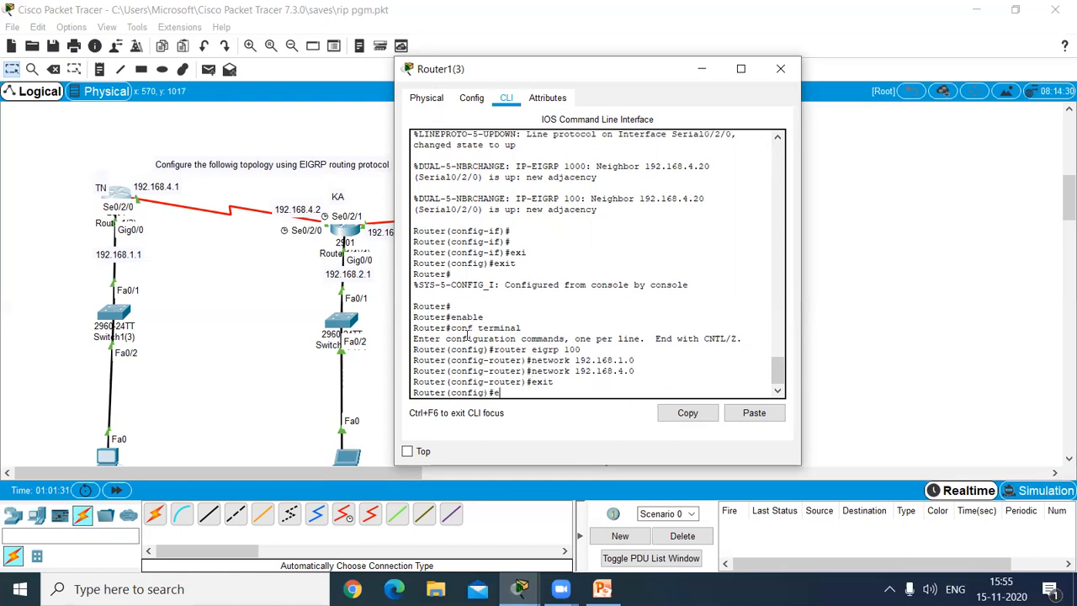
{"action": "key", "text": "Return"}
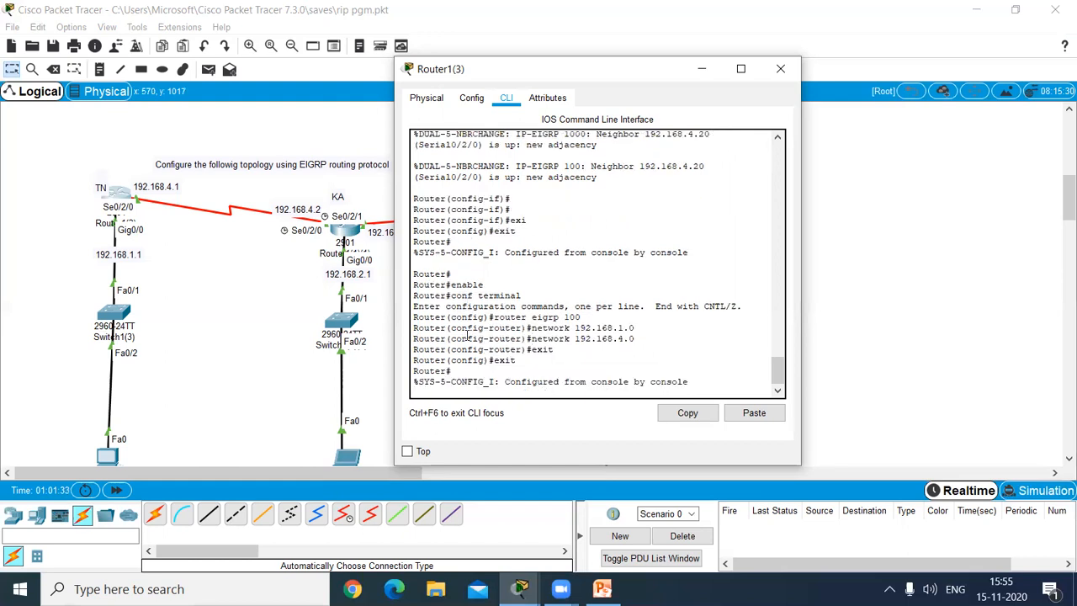
Step: Open the KA router's IOS command line interface and place its window clear of the TN and KA devices
{"action": "left_click", "coordinate": [353, 234]}
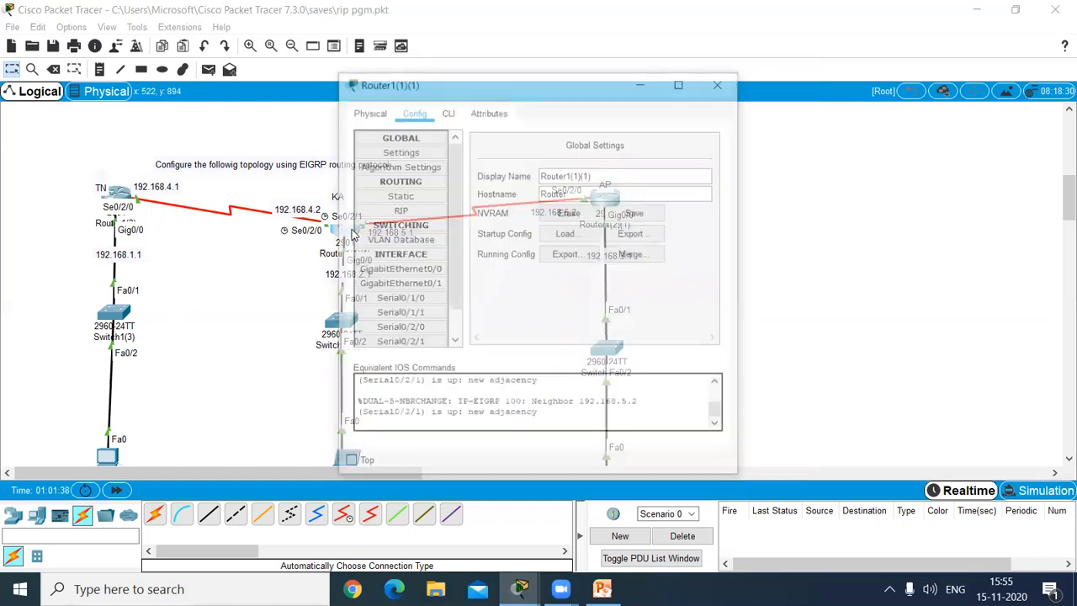
{"action": "left_click", "coordinate": [721, 82]}
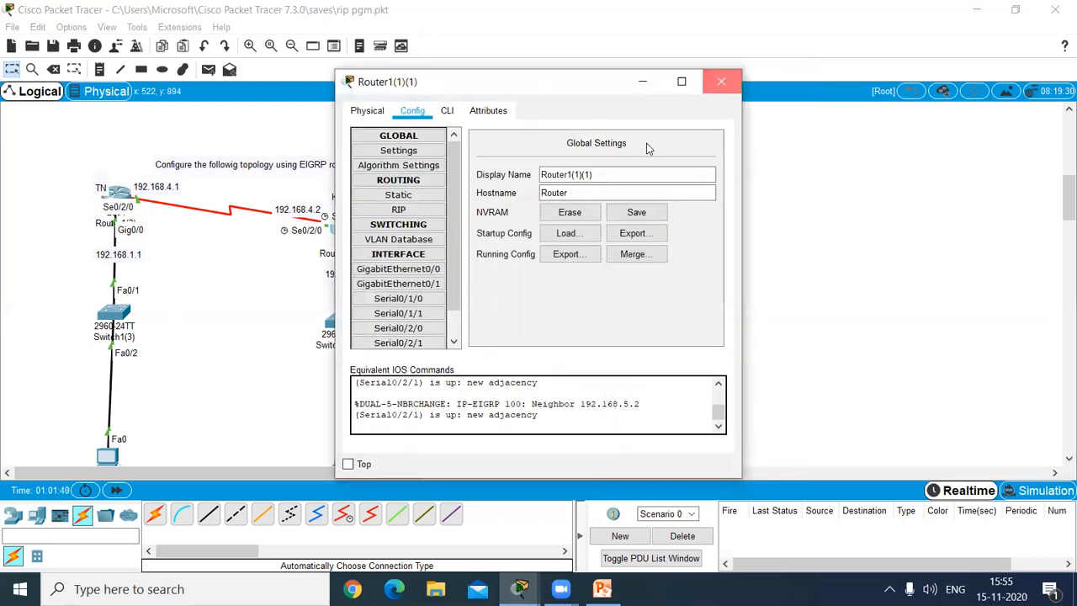
{"action": "left_click", "coordinate": [358, 236]}
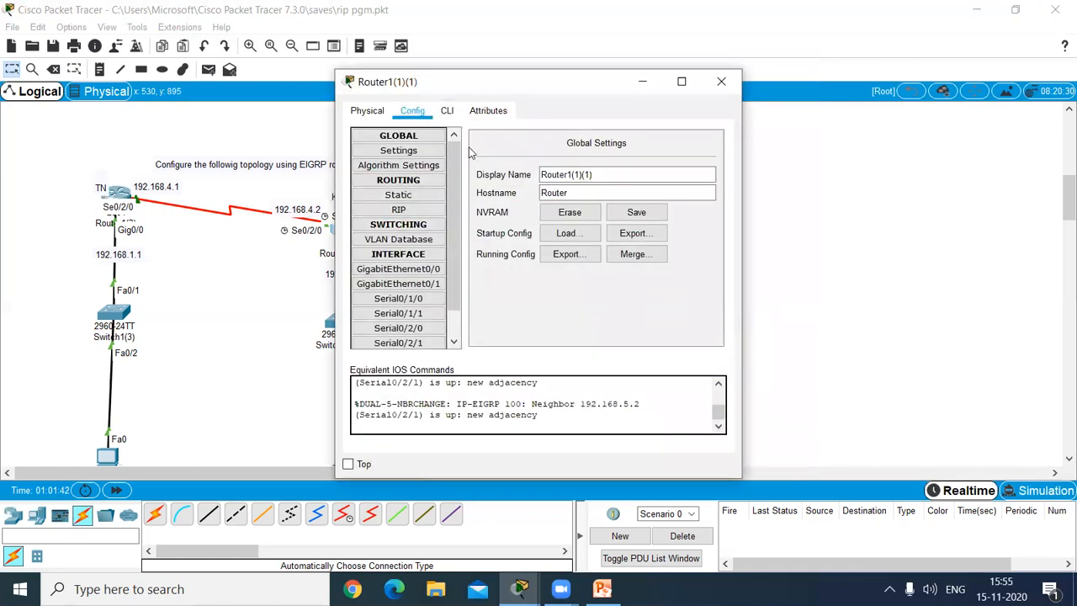
{"action": "left_click", "coordinate": [448, 116]}
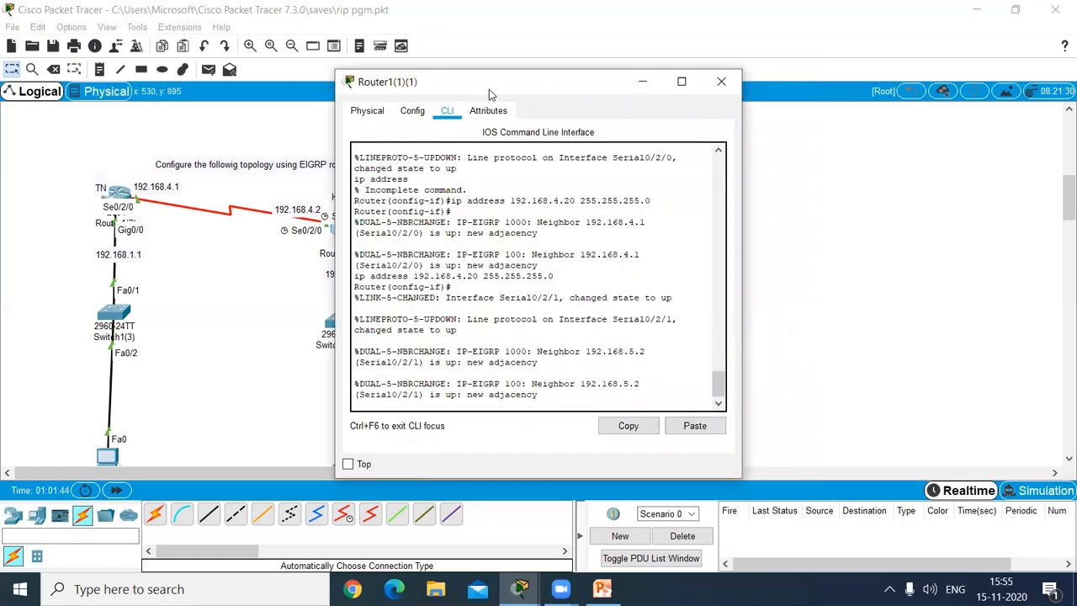
{"action": "left_click_drag", "start_coordinate": [494, 90], "coordinate": [606, 50]}
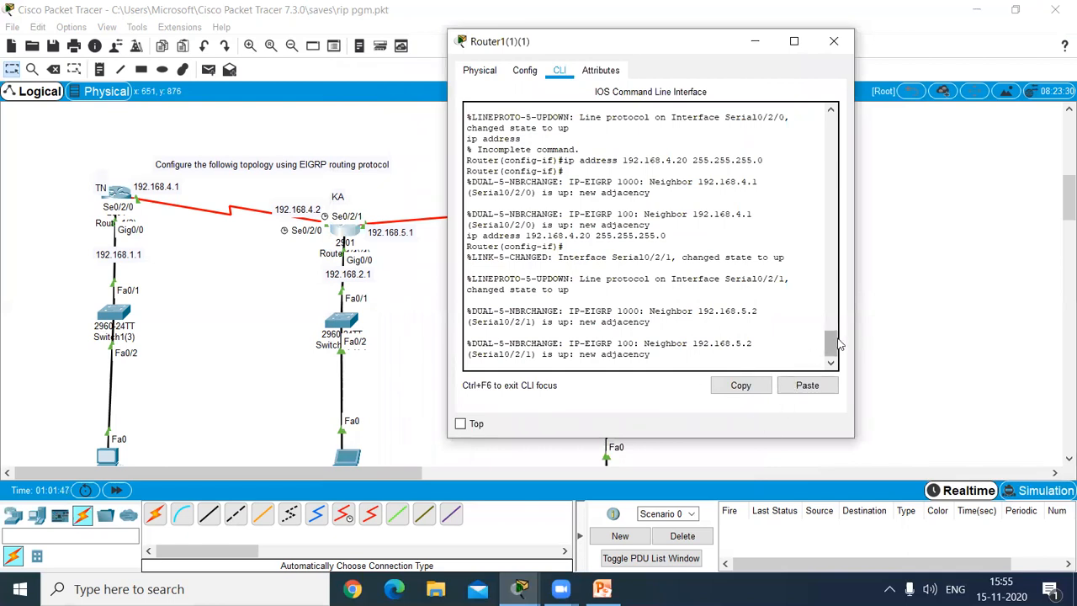
Step: Exit the KA router's interface and global configuration modes back to the privileged EXEC prompt
{"action": "key", "text": "Return"}
{"action": "key", "text": "Return"}
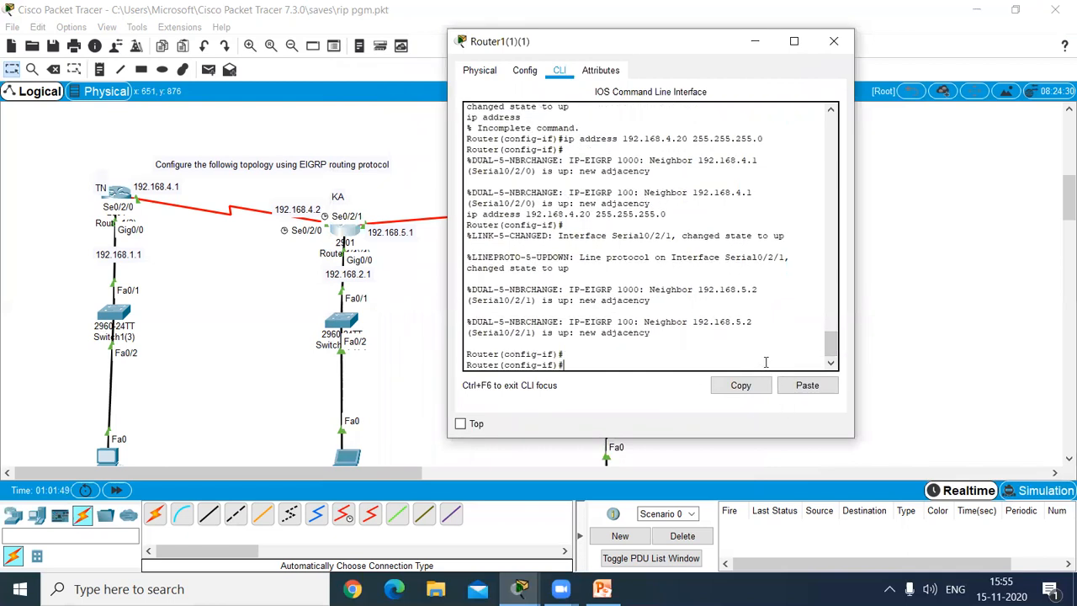
{"action": "key", "text": "Return"}
{"action": "type", "text": "exit"}
{"action": "key", "text": "Return"}
{"action": "key", "text": "Return"}
{"action": "type", "text": "exit"}
{"action": "key", "text": "Return"}
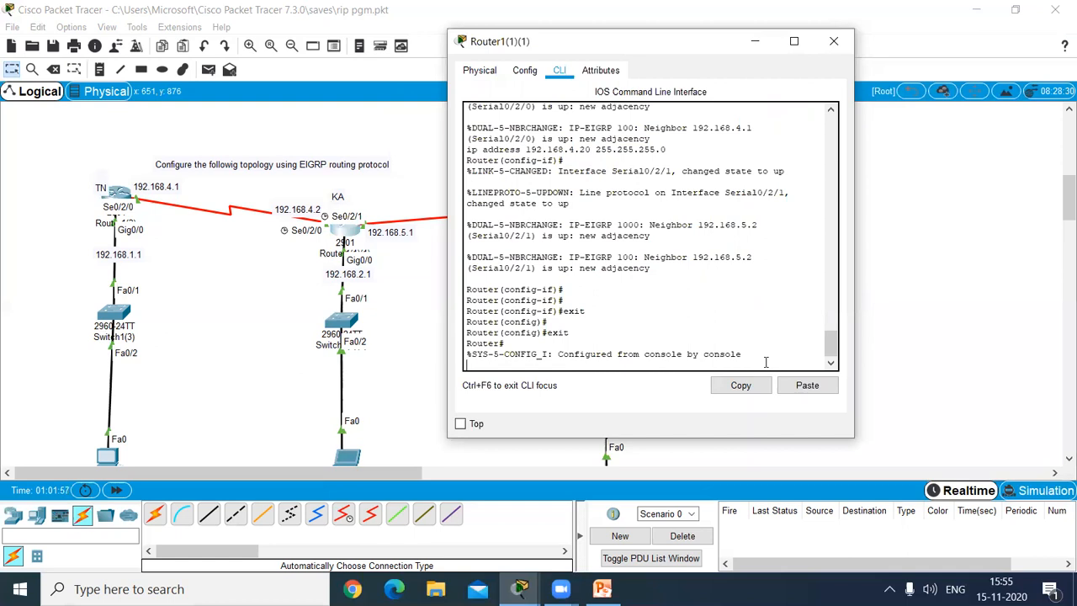
{"action": "key", "text": "Return"}
{"action": "key", "text": "Return"}
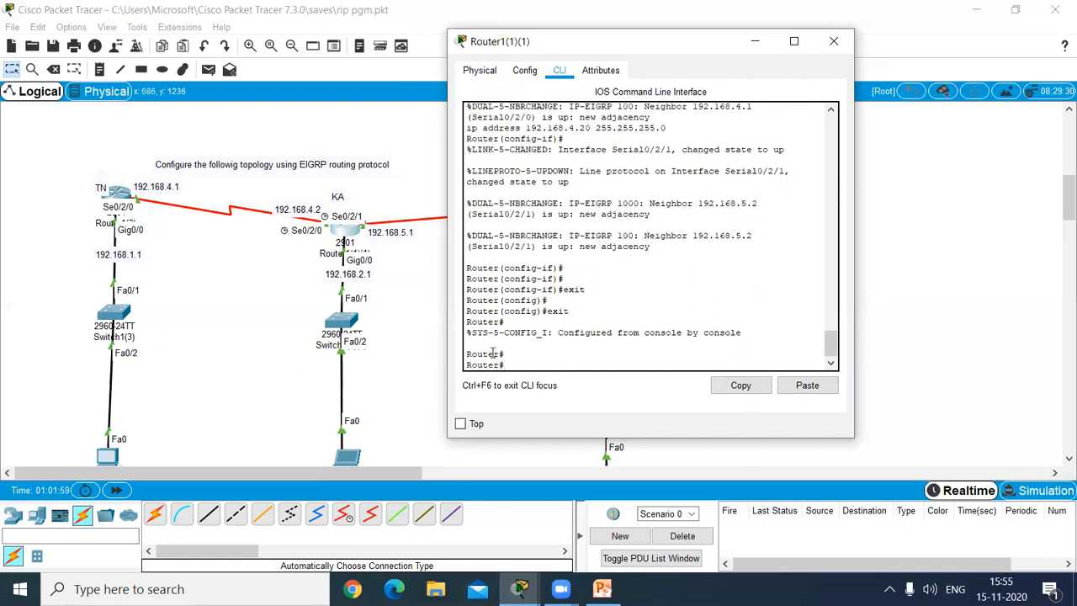
Step: Run enable and conf terminal on the KA router to enter global configuration mode
{"action": "left_click_drag", "start_coordinate": [468, 356], "coordinate": [525, 350]}
{"action": "left_click", "coordinate": [523, 350]}
{"action": "type", "text": "enable"}
{"action": "key", "text": "Return"}
{"action": "type", "text": "co"}
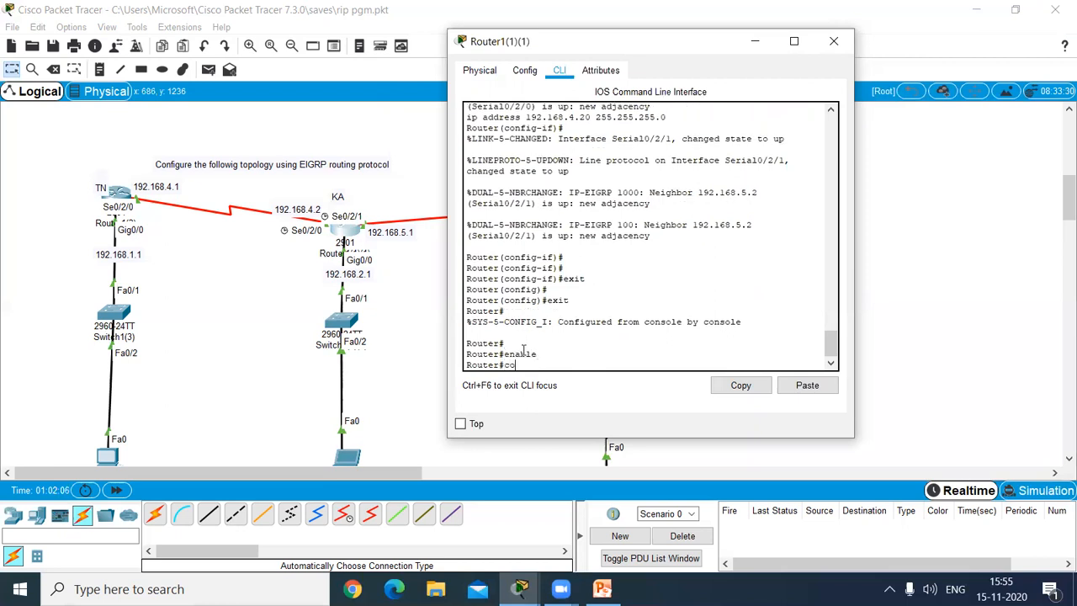
{"action": "type", "text": "nf terminal"}
{"action": "key", "text": "Return"}
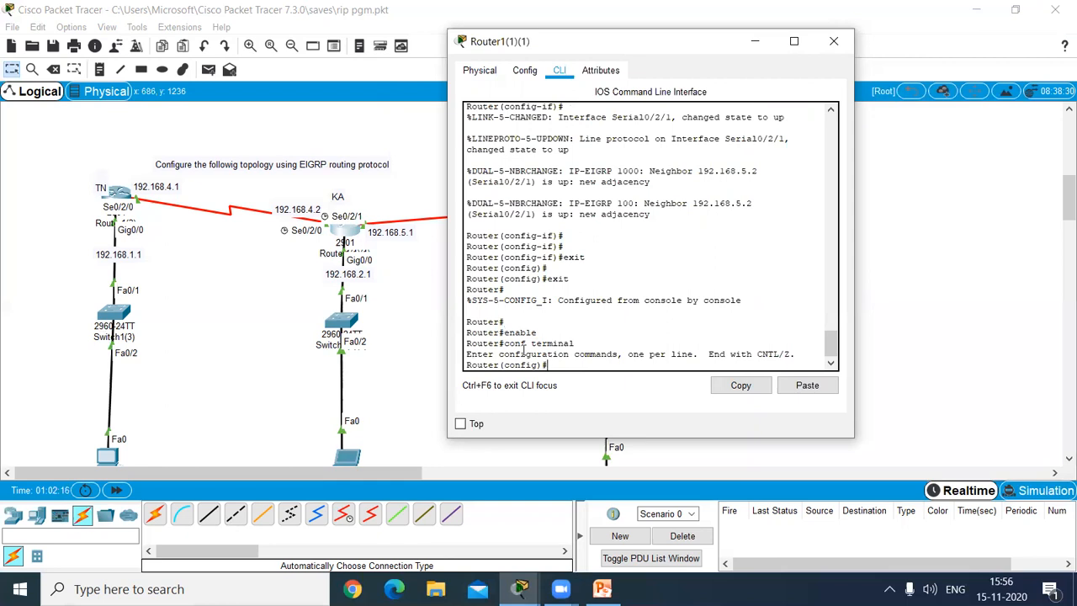
Step: Start EIGRP routing on the KA router with autonomous system number 100
{"action": "type", "text": "router eigrp"}
{"action": "type", "text": "100"}
{"action": "key", "text": "Return"}
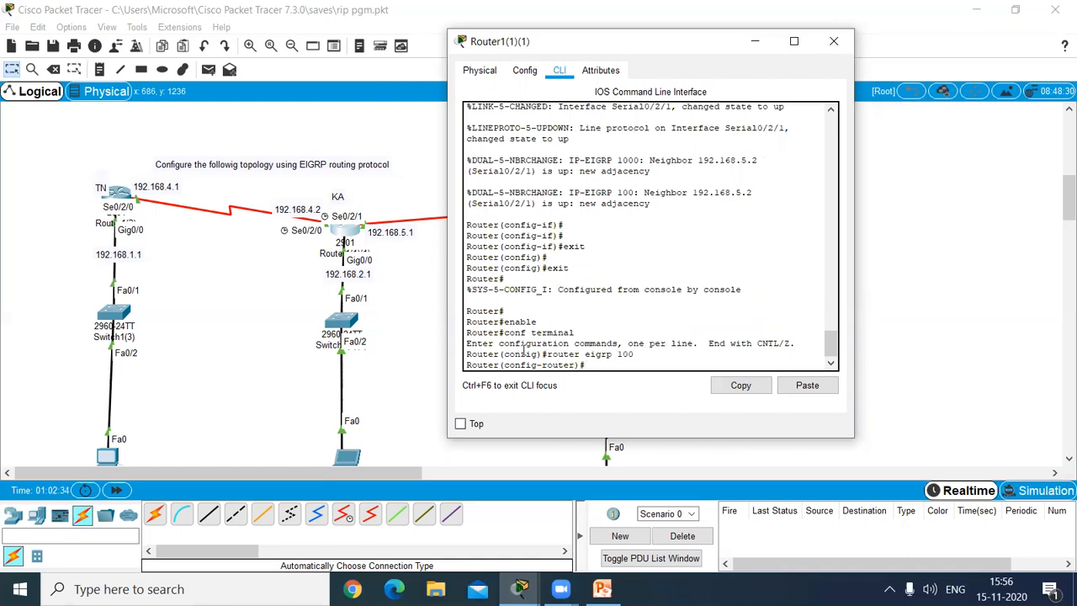
Step: Look up the help for the eigrp command in the KA router's EIGRP configuration mode
{"action": "type", "text": "eigrp /?"}
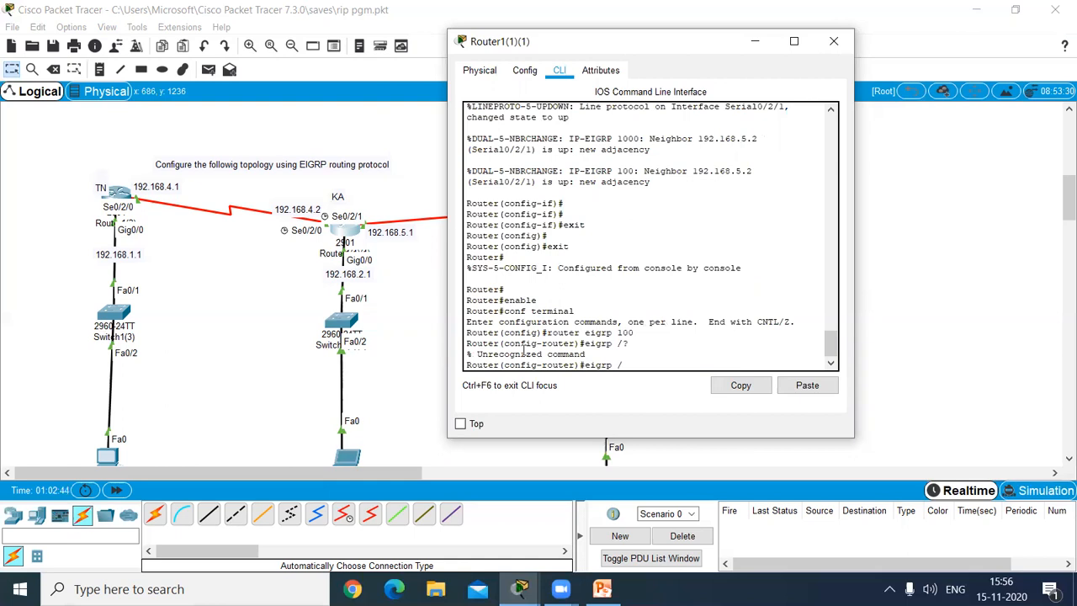
{"action": "type", "text": "?"}
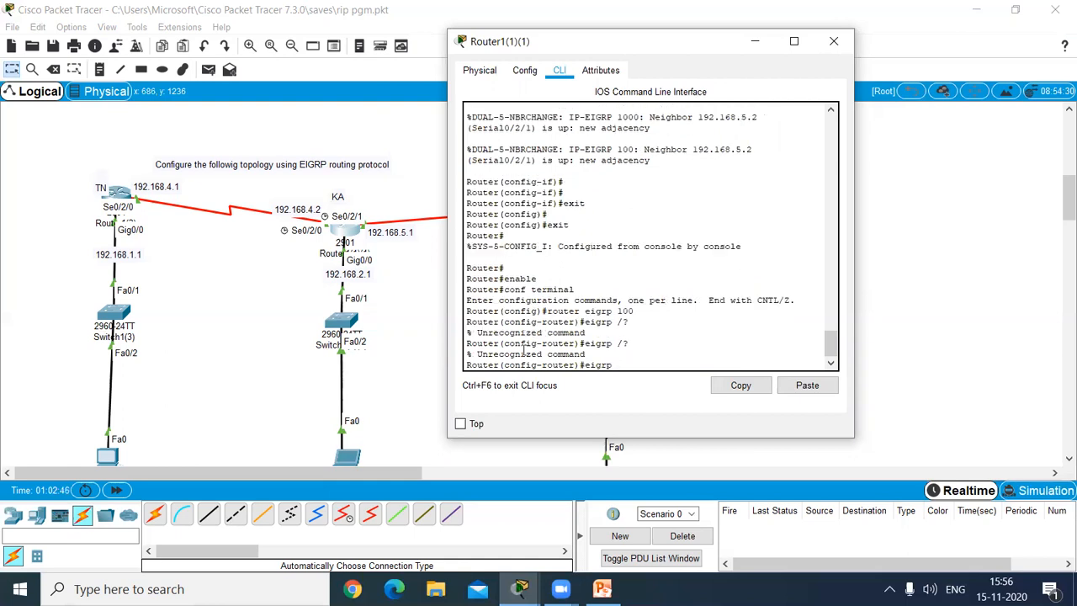
{"action": "type", "text": "?"}
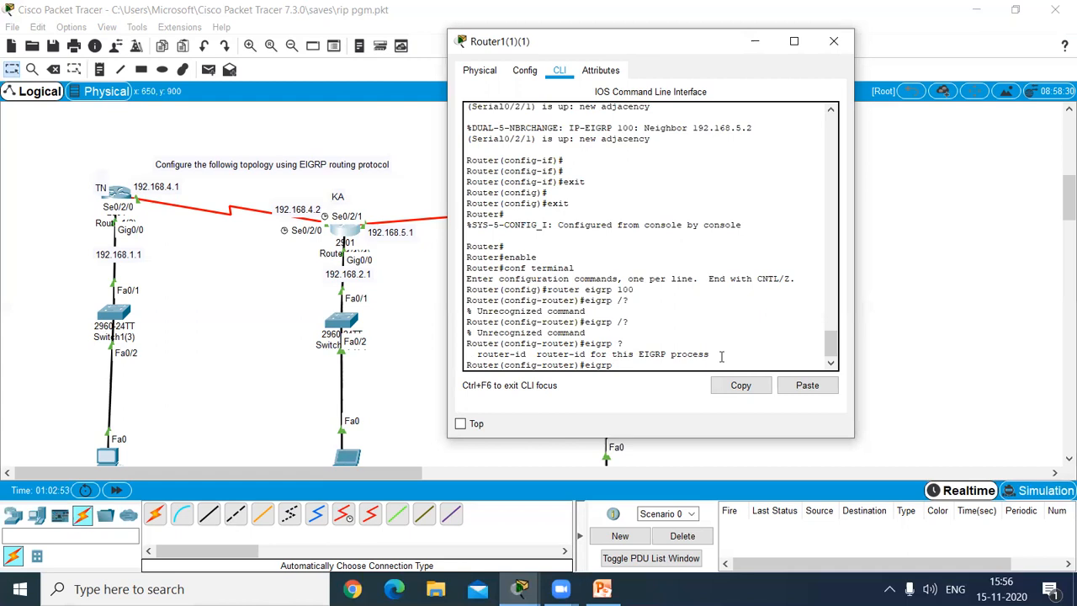
Step: Clear the leftover eigrp text and advertise network 192.168.2.0 in the KA router's EIGRP process
{"action": "key", "text": "BackSpace"}
{"action": "key", "text": "BackSpace"}
{"action": "key", "text": "BackSpace"}
{"action": "key", "text": "BackSpace"}
{"action": "key", "text": "BackSpace"}
{"action": "type", "text": "nw\\"}
{"action": "key", "text": "BackSpace"}
{"action": "key", "text": "BackSpace"}
{"action": "type", "text": "etr"}
{"action": "key", "text": "BackSpace"}
{"action": "type", "text": "work 192.168.2.0"}
{"action": "key", "text": "Return"}
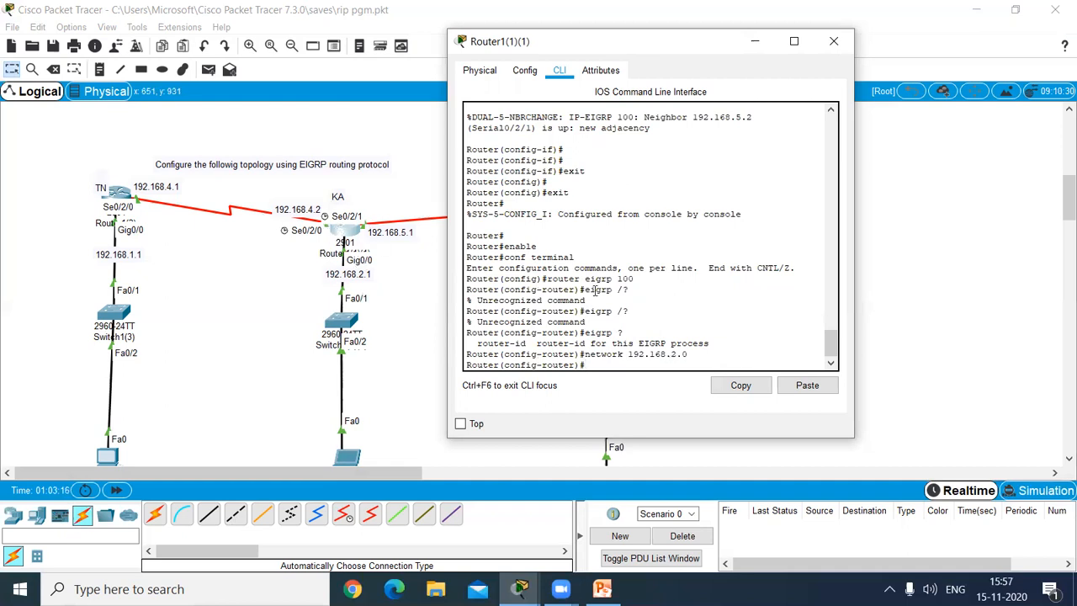
Step: Advertise network 192.168.4.0 in the KA router's EIGRP process
{"action": "type", "text": "netw"}
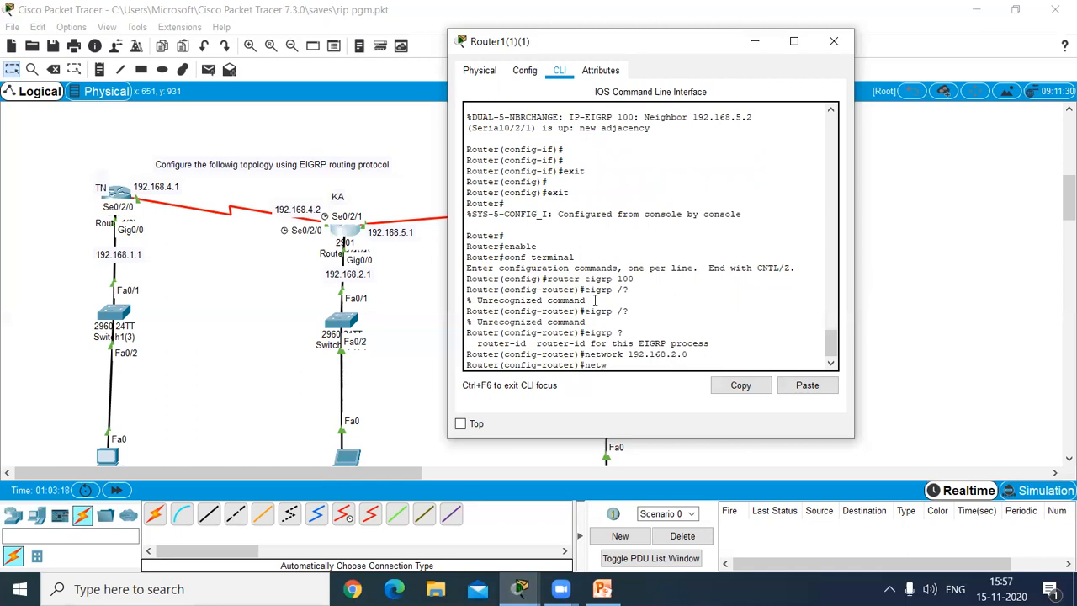
{"action": "type", "text": "ork 192.168"}
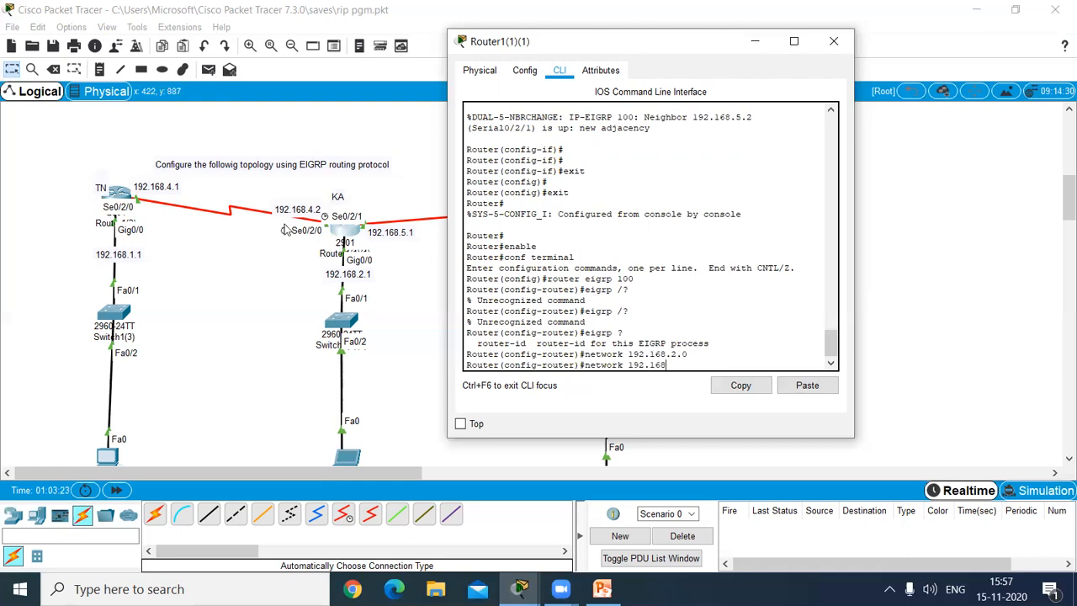
{"action": "type", "text": ".4.0"}
{"action": "key", "text": "Return"}
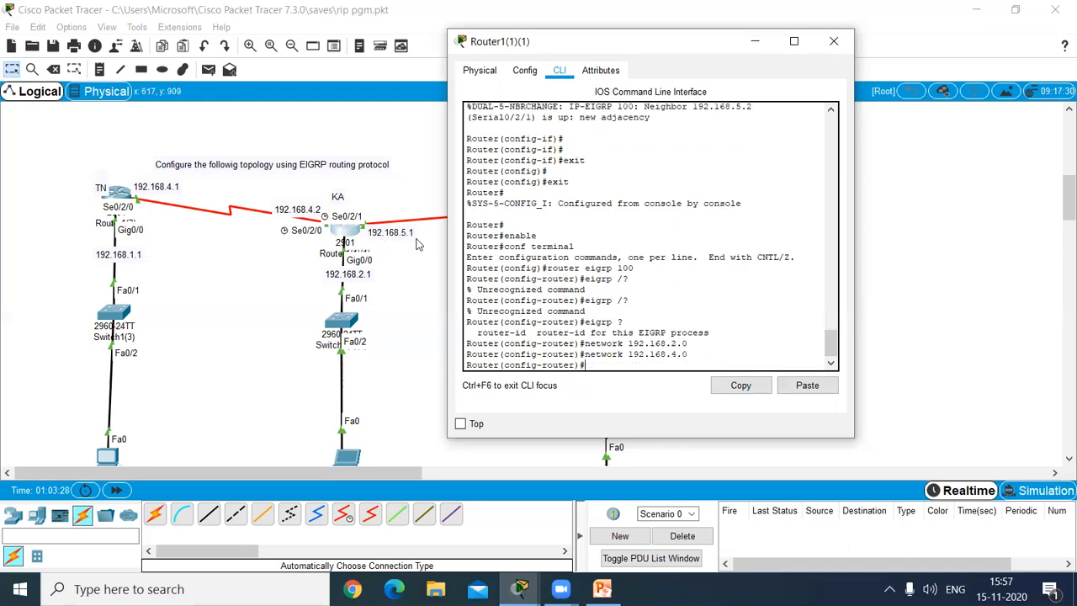
Step: Advertise network 192.168.5.0 in the KA router's EIGRP process
{"action": "type", "text": "network 192.168.5.0"}
{"action": "key", "text": "Return"}
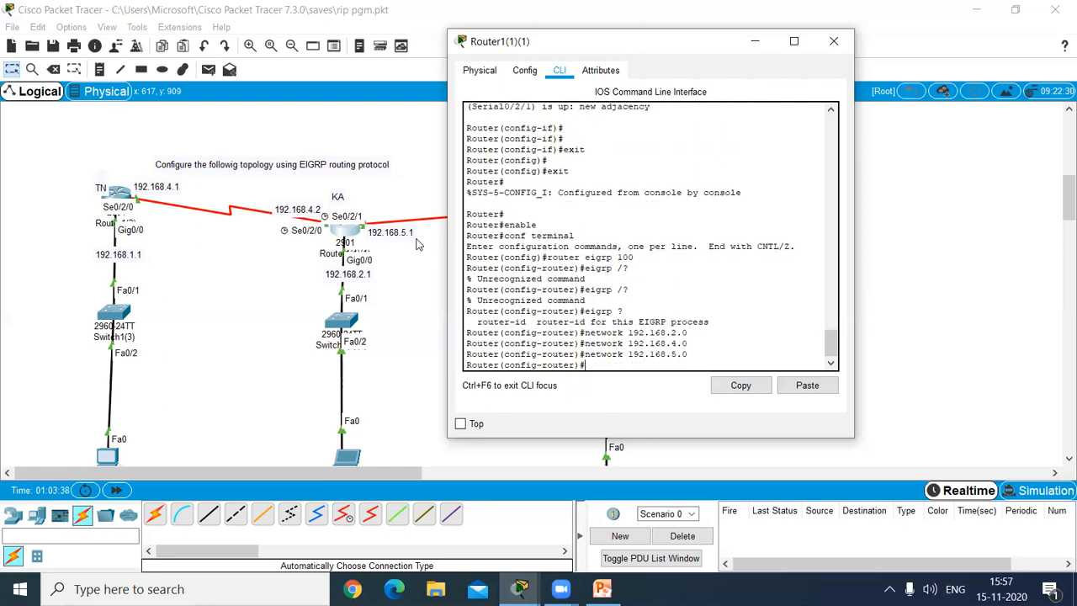
Step: Try to display the KA router's routing table with show ip route from router configuration mode
{"action": "type", "text": "i"}
{"action": "key", "text": "BackSpace"}
{"action": "type", "text": "show ip route"}
{"action": "key", "text": "Return"}
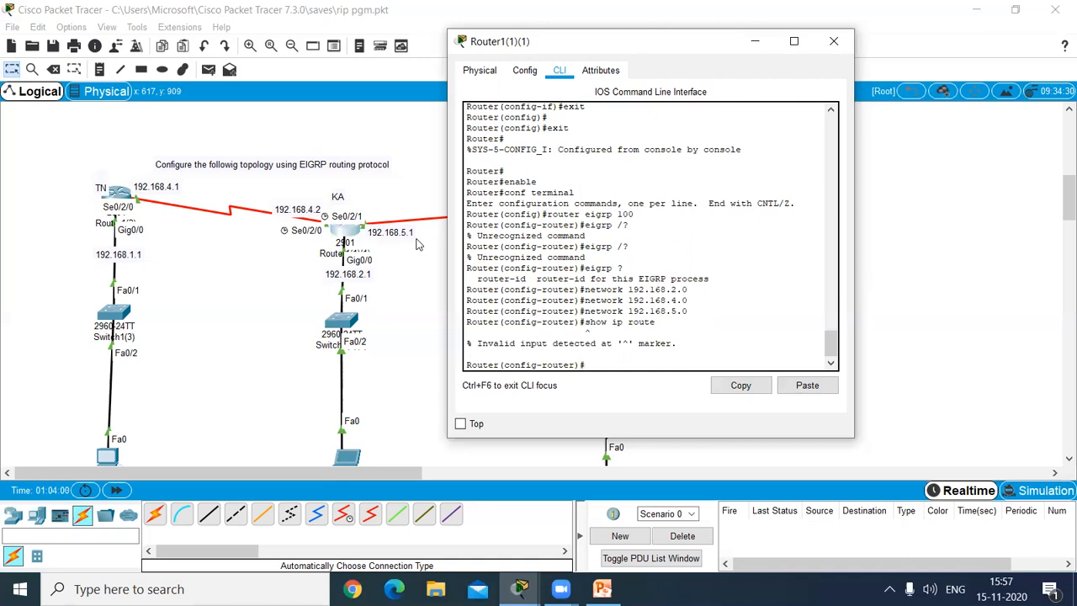
Step: Try to display the KA router's EIGRP neighbours with show ip eigrp neighbors from router configuration mode
{"action": "type", "text": "how ip eigrp neighbors"}
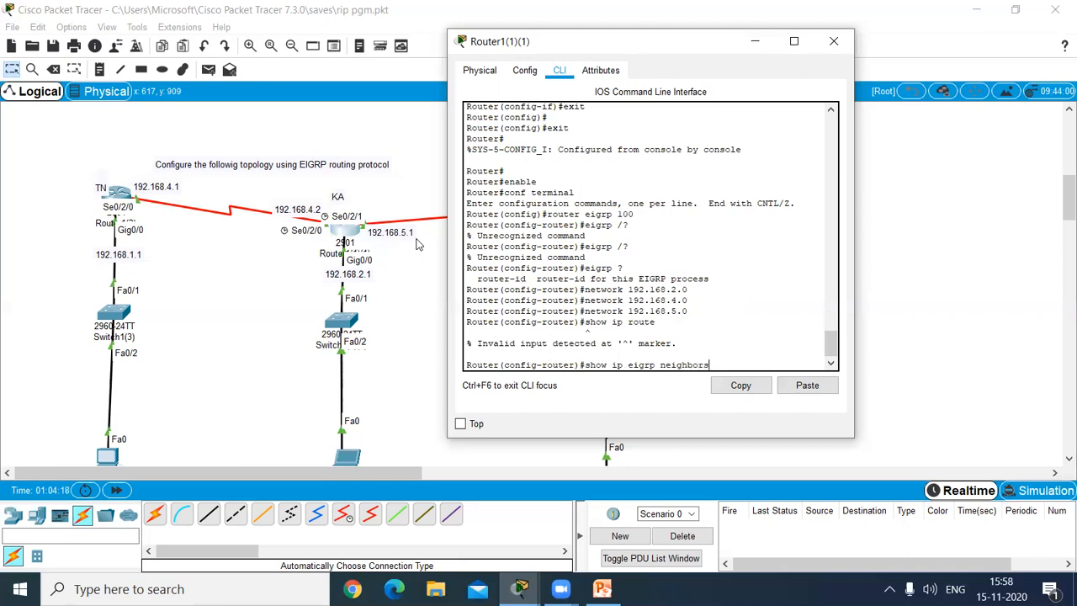
{"action": "key", "text": "Return"}
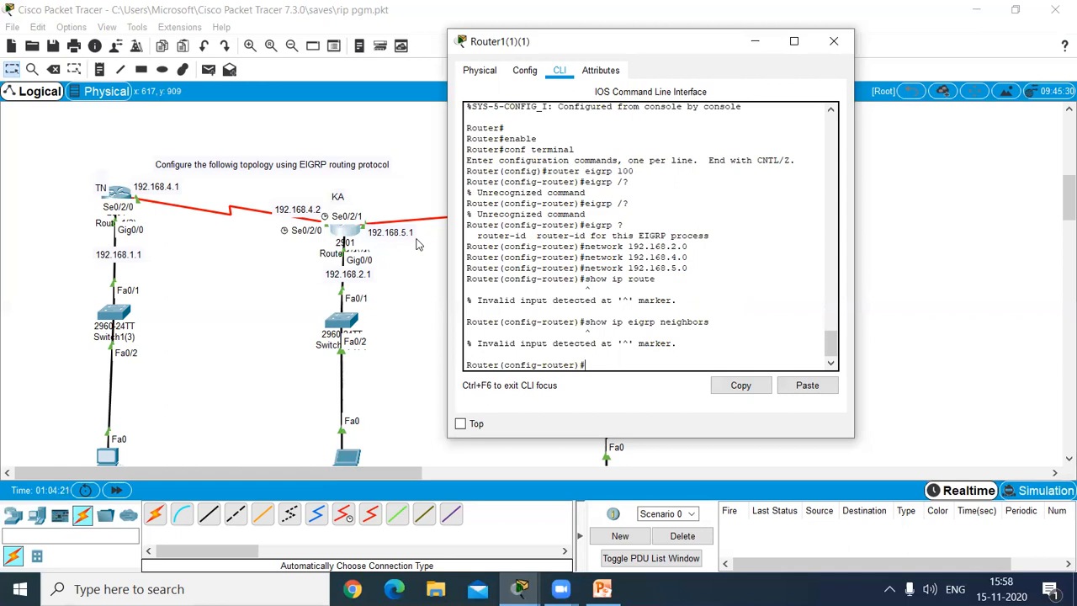
Step: Try again to display the KA router's routing table, entering shop ip route in router configuration mode
{"action": "type", "text": "shop ip route"}
{"action": "key", "text": "Return"}
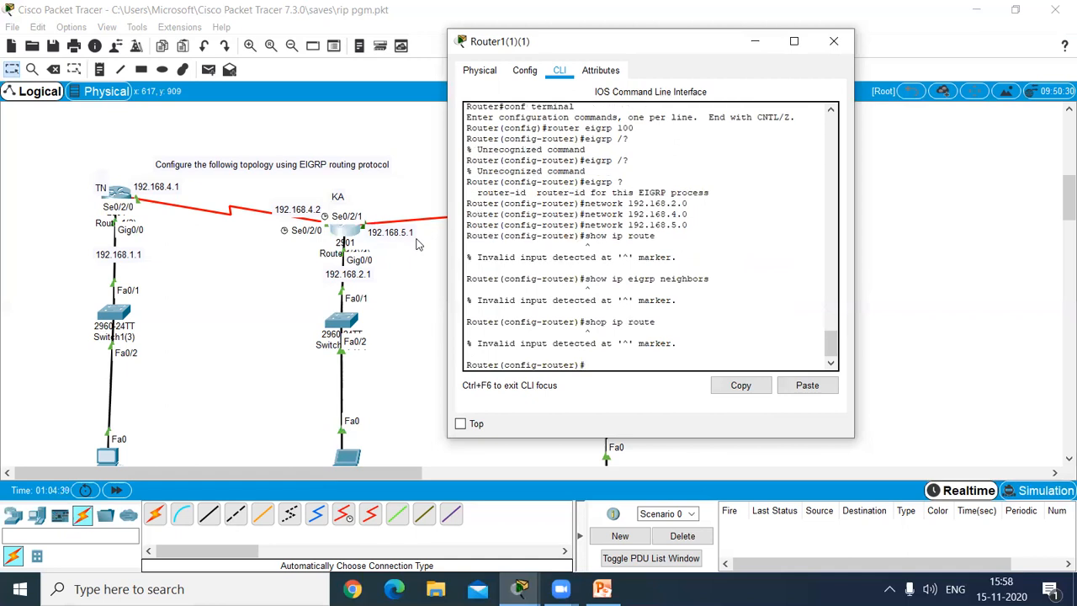
Step: Exit the KA router's configuration modes back to the privileged prompt and close its window
{"action": "type", "text": "exit"}
{"action": "key", "text": "Return"}
{"action": "type", "text": "exit"}
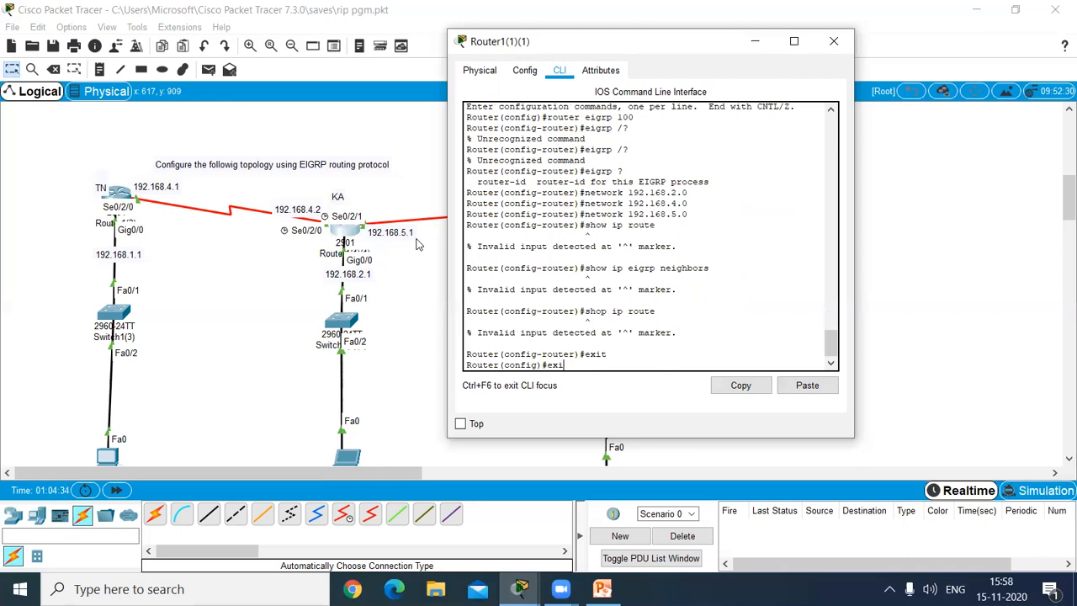
{"action": "key", "text": "Return"}
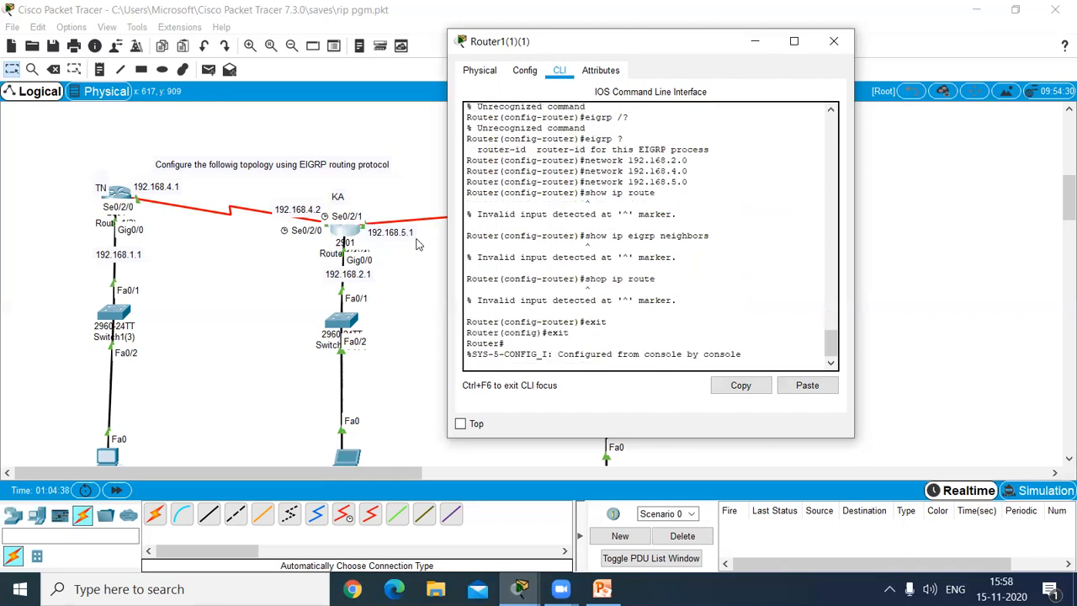
{"action": "left_click", "coordinate": [833, 41]}
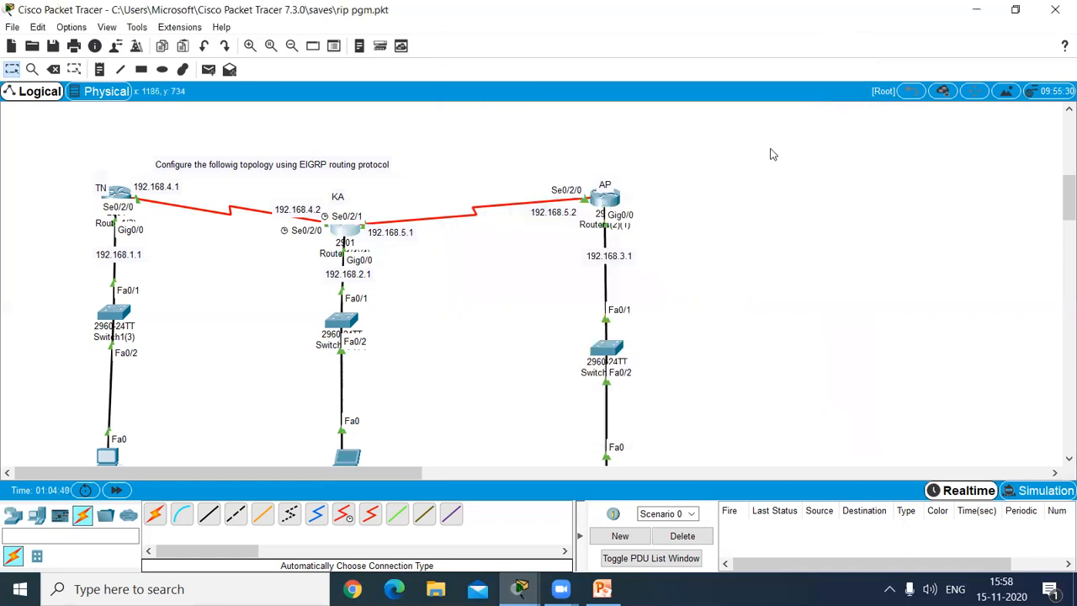
Step: Open the AP router's command line beside the topology and exit interface and global configuration to the privileged prompt
{"action": "left_click", "coordinate": [607, 205]}
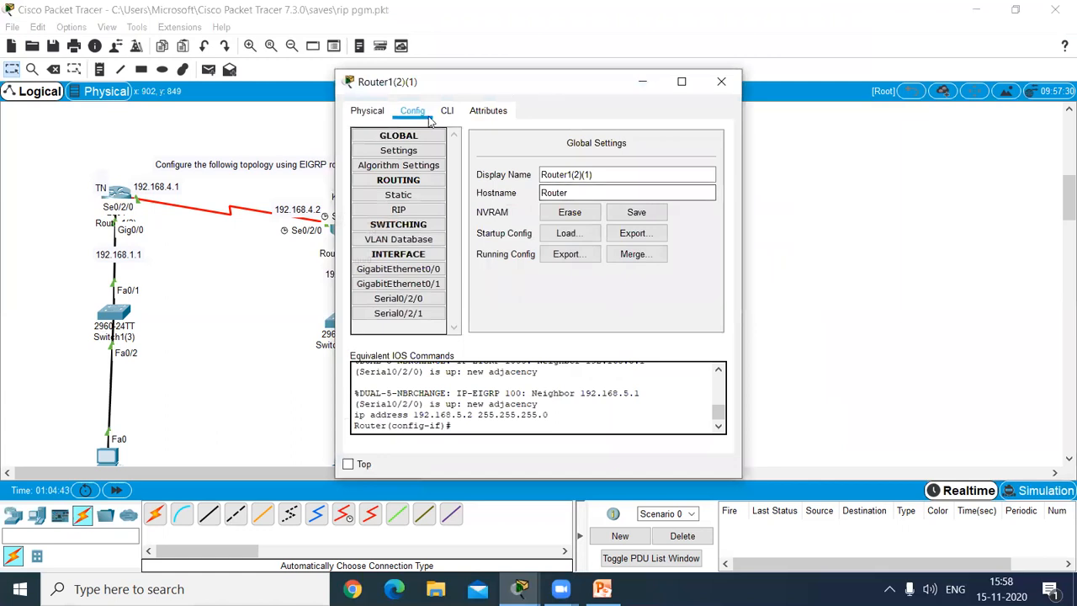
{"action": "left_click", "coordinate": [448, 112]}
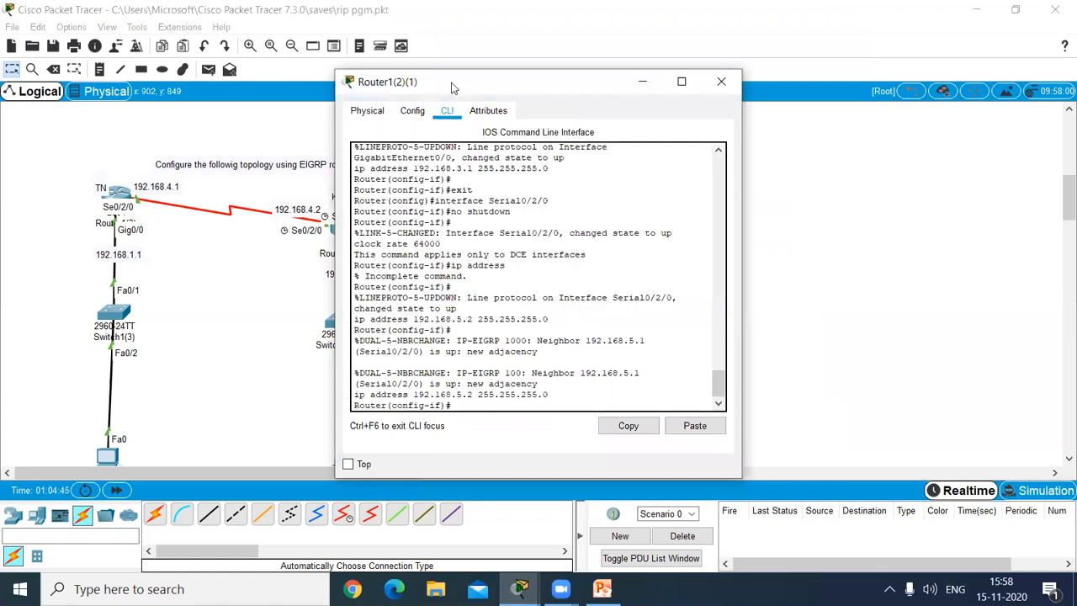
{"action": "left_click_drag", "start_coordinate": [452, 88], "coordinate": [786, 28]}
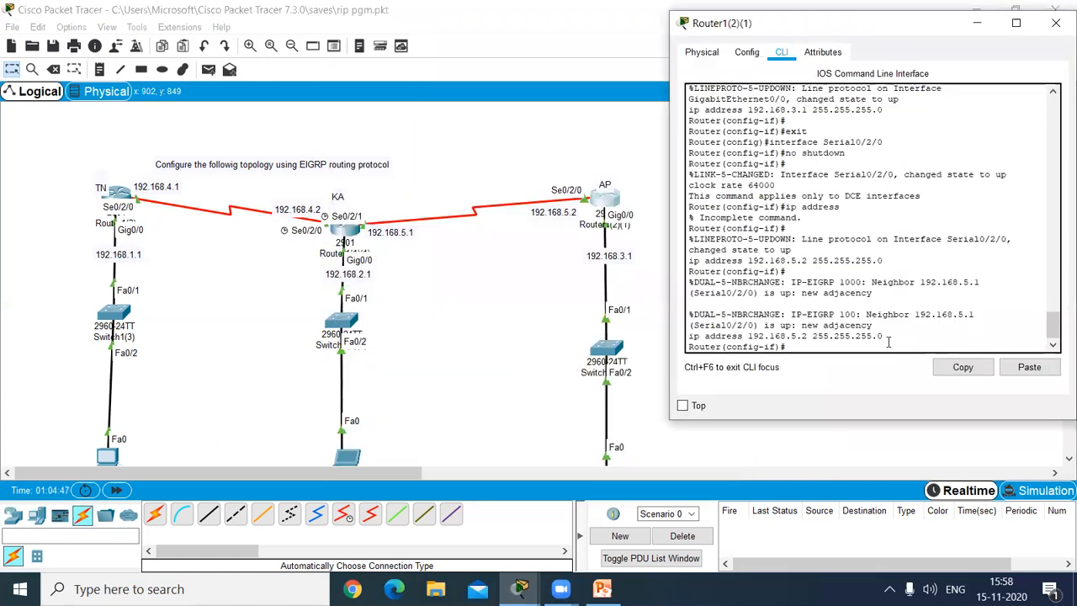
{"action": "key", "text": "Return"}
{"action": "key", "text": "Return"}
{"action": "key", "text": "Return"}
{"action": "type", "text": "exit"}
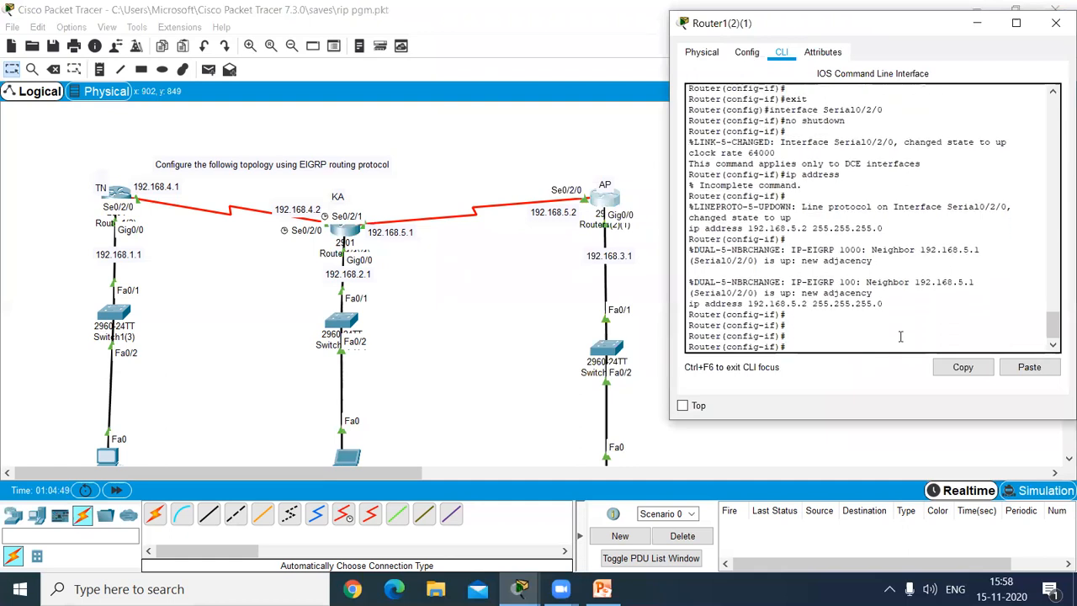
{"action": "key", "text": "Return"}
{"action": "type", "text": "exit"}
{"action": "key", "text": "Return"}
Step: Enter global configuration mode on the AP router with enable and conf terminal, and start EIGRP process 100
{"action": "key", "text": "Return"}
{"action": "key", "text": "Return"}
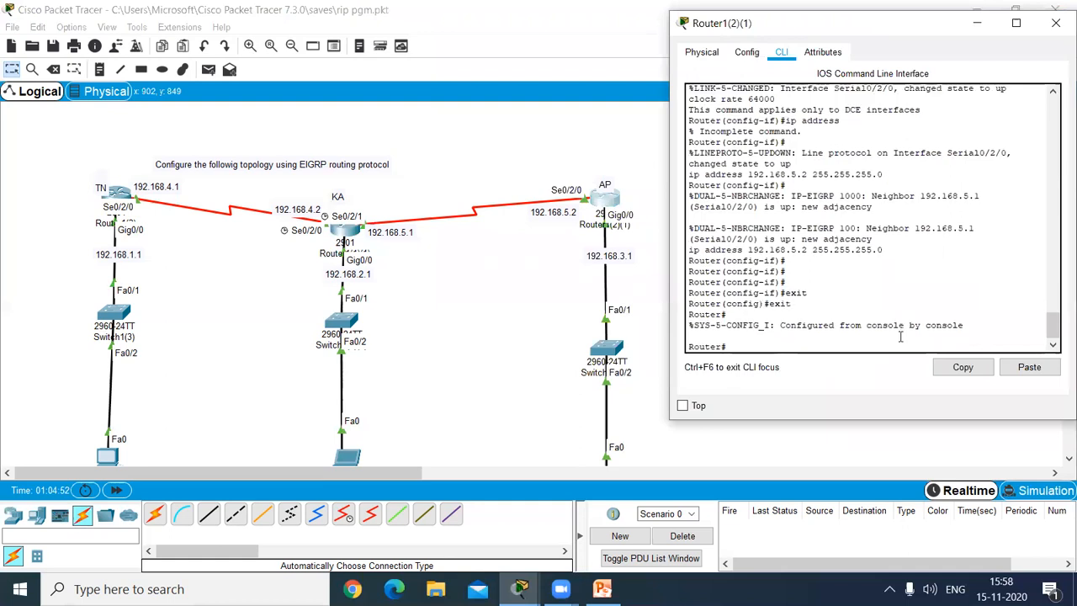
{"action": "type", "text": "enable"}
{"action": "key", "text": "Return"}
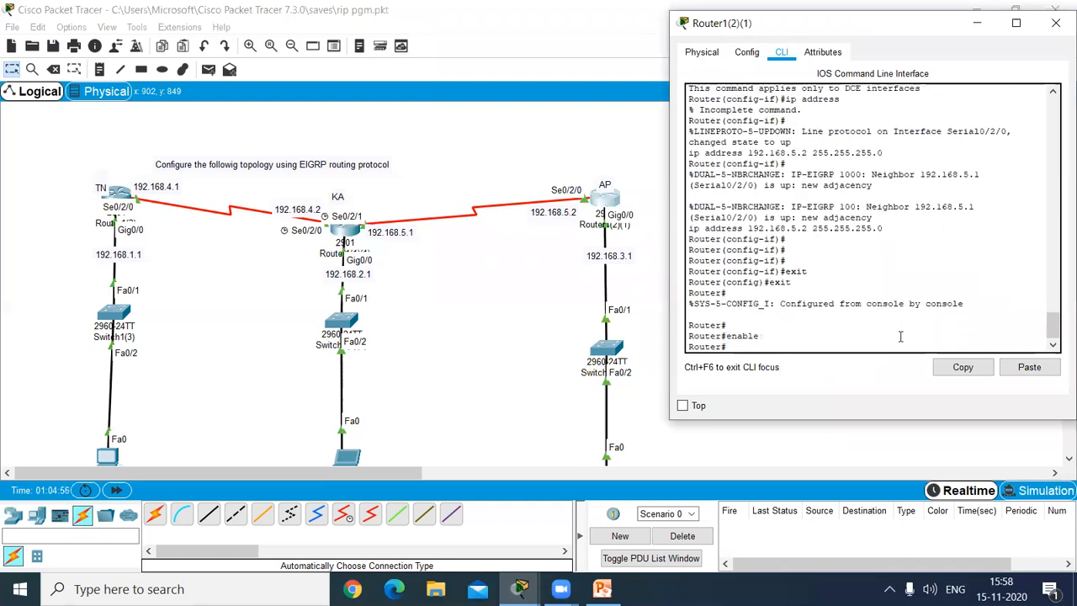
{"action": "type", "text": "conf terminal"}
{"action": "key", "text": "Return"}
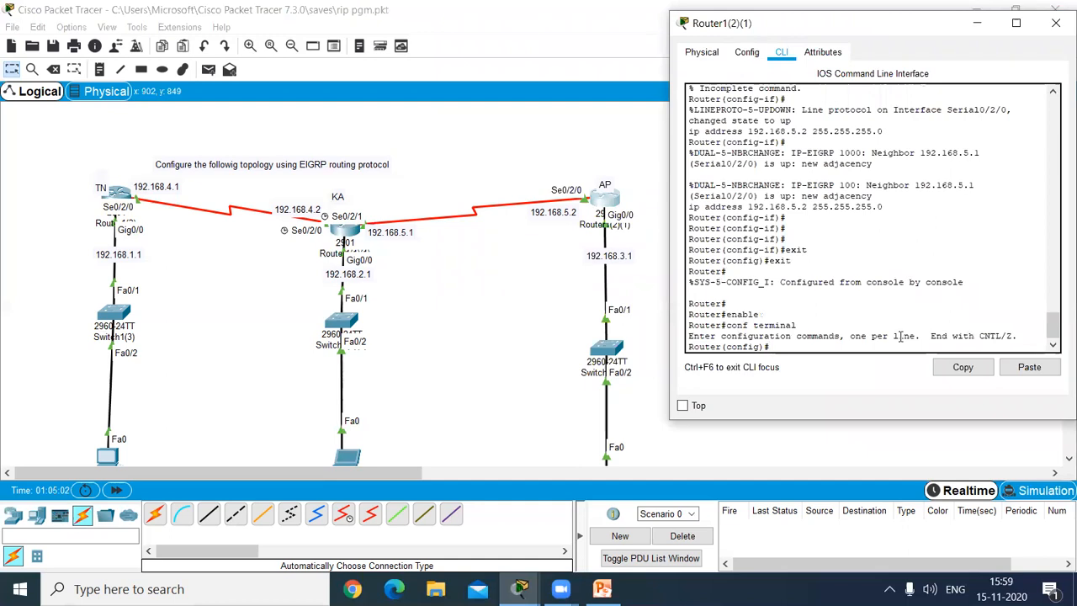
{"action": "type", "text": "router eigrp 100"}
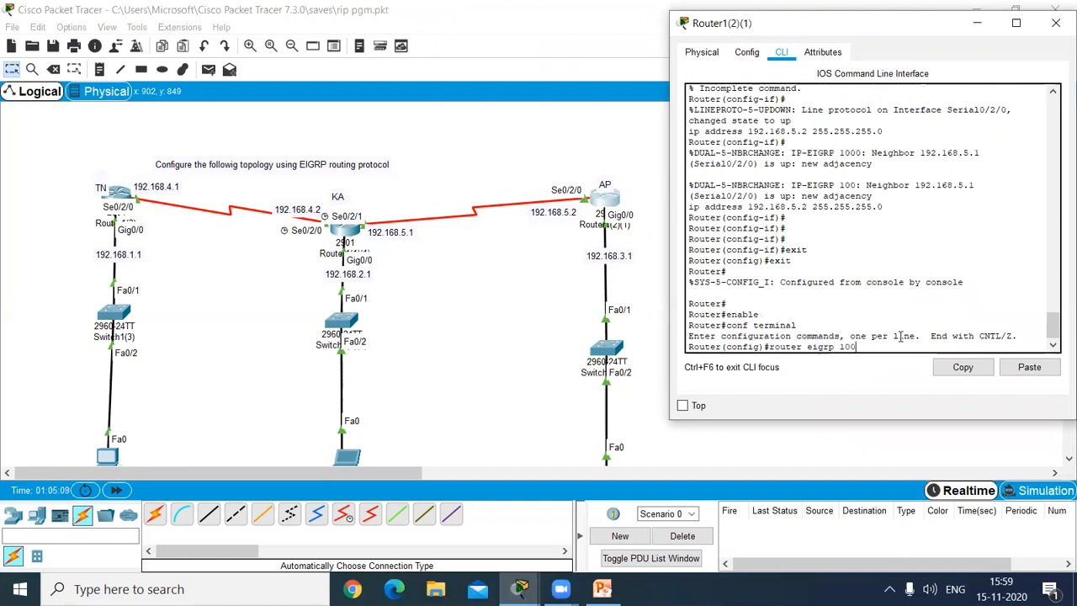
{"action": "key", "text": "Return"}
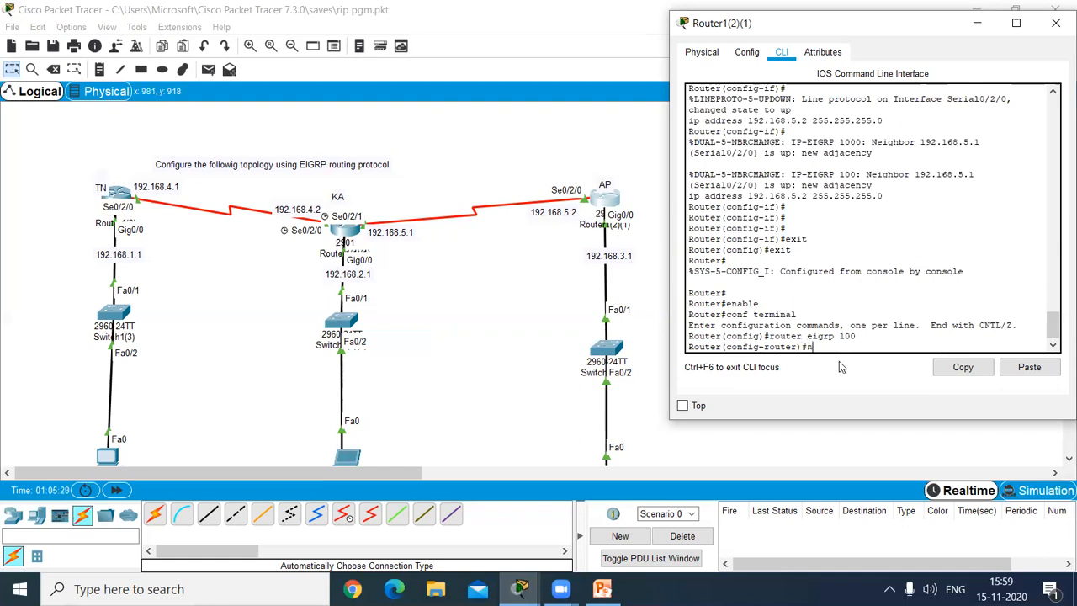
Step: Advertise network 192.168.3.0 in the AP router's EIGRP process
{"action": "type", "text": "twr"}
{"action": "type", "text": "2.168."}
{"action": "type", "text": "3.0"}
{"action": "key", "text": "Return"}
Step: Advertise network 192.168.5.0 in the AP router's EIGRP process and exit router configuration mode
{"action": "key", "text": "Up"}
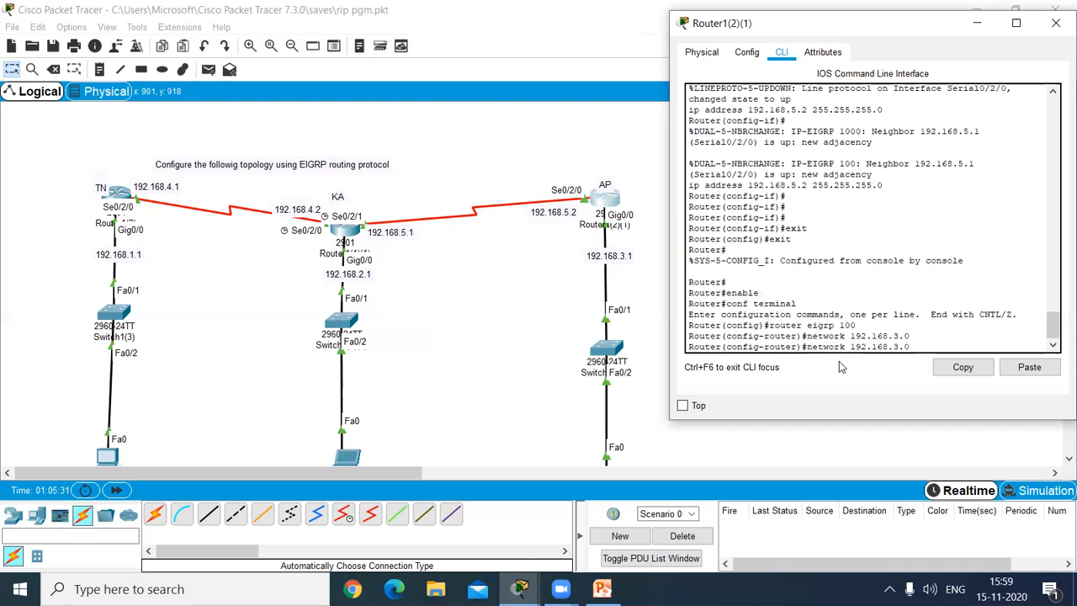
{"action": "key", "text": "BackSpace"}
{"action": "key", "text": "BackSpace"}
{"action": "key", "text": "BackSpace"}
{"action": "type", "text": "5.0"}
{"action": "key", "text": "Return"}
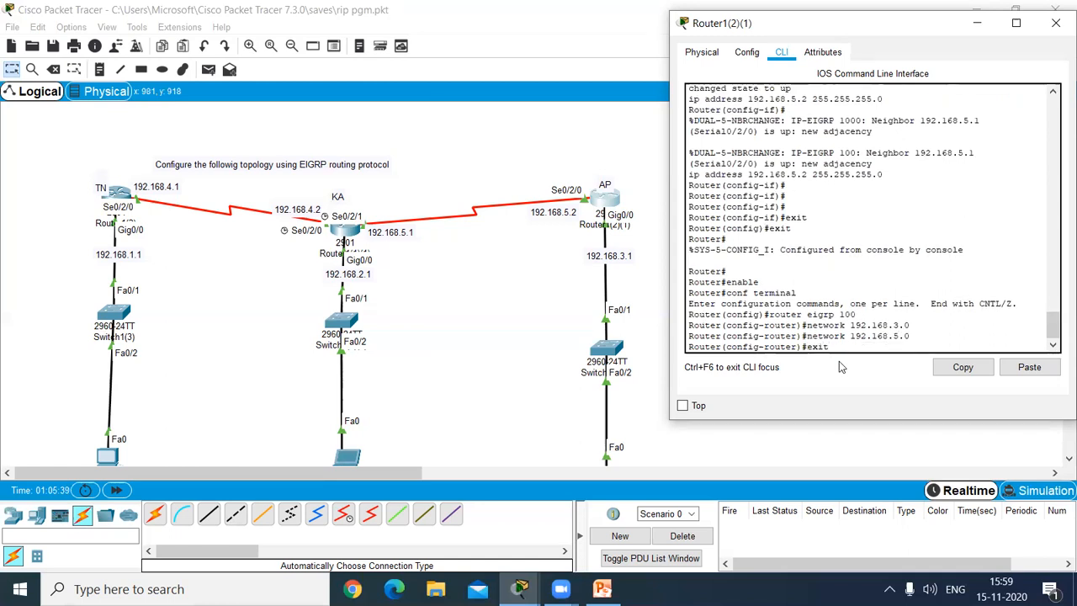
{"action": "key", "text": "Return"}
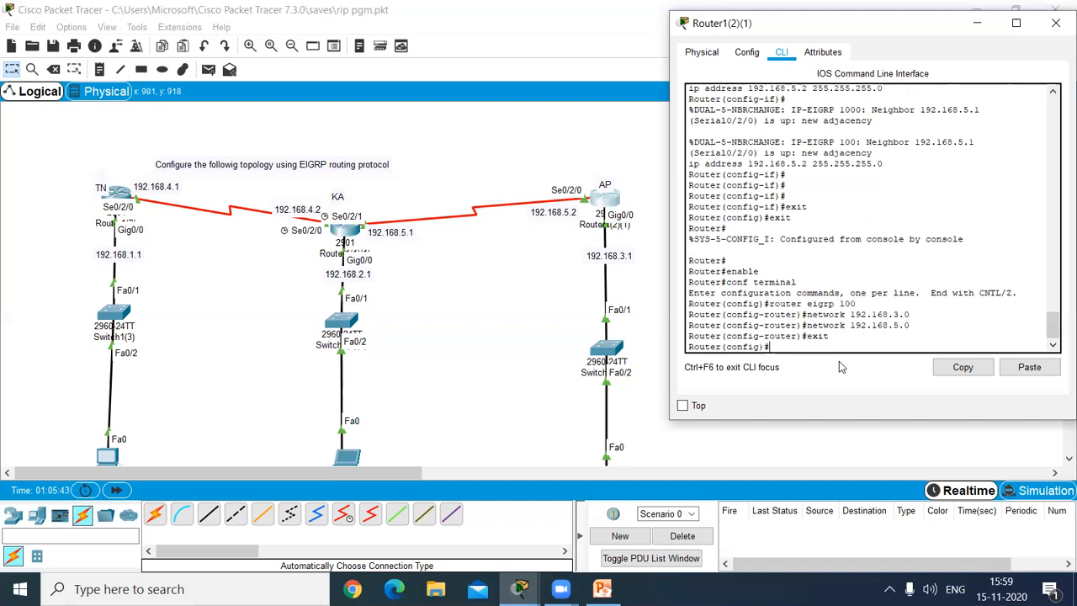
Step: Try to display the AP router's routing table from global configuration mode with show ip route and show ip router
{"action": "type", "text": "shi"}
{"action": "key", "text": "BackSpace"}
{"action": "type", "text": "ow"}
{"action": "key", "text": "BackSpace"}
{"action": "key", "text": "BackSpace"}
{"action": "type", "text": "route"}
{"action": "key", "text": "Return"}
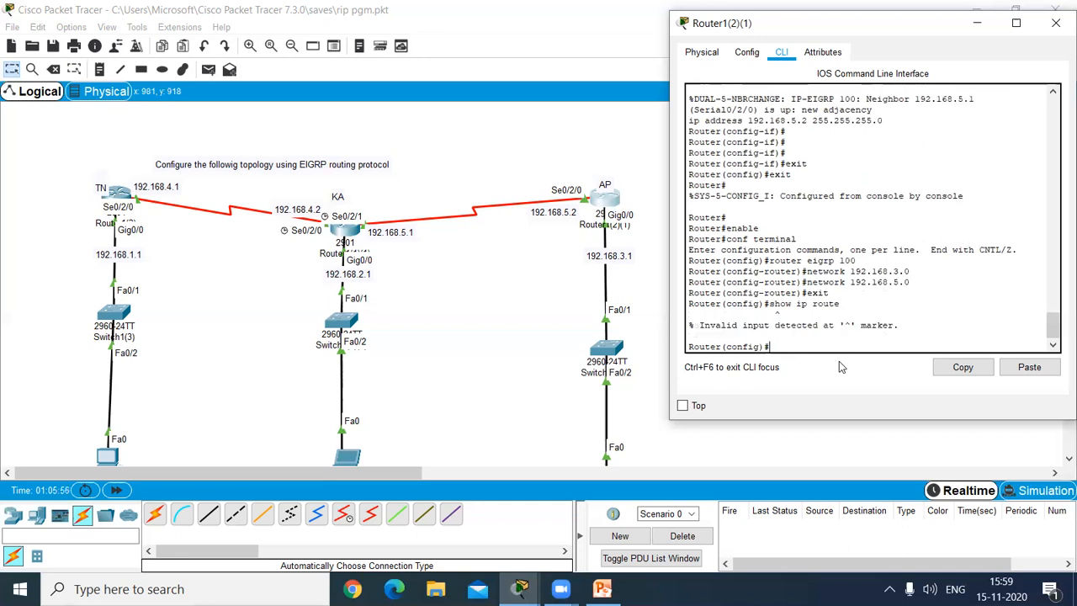
{"action": "key", "text": "Up"}
{"action": "type", "text": "r"}
{"action": "key", "text": "Return"}
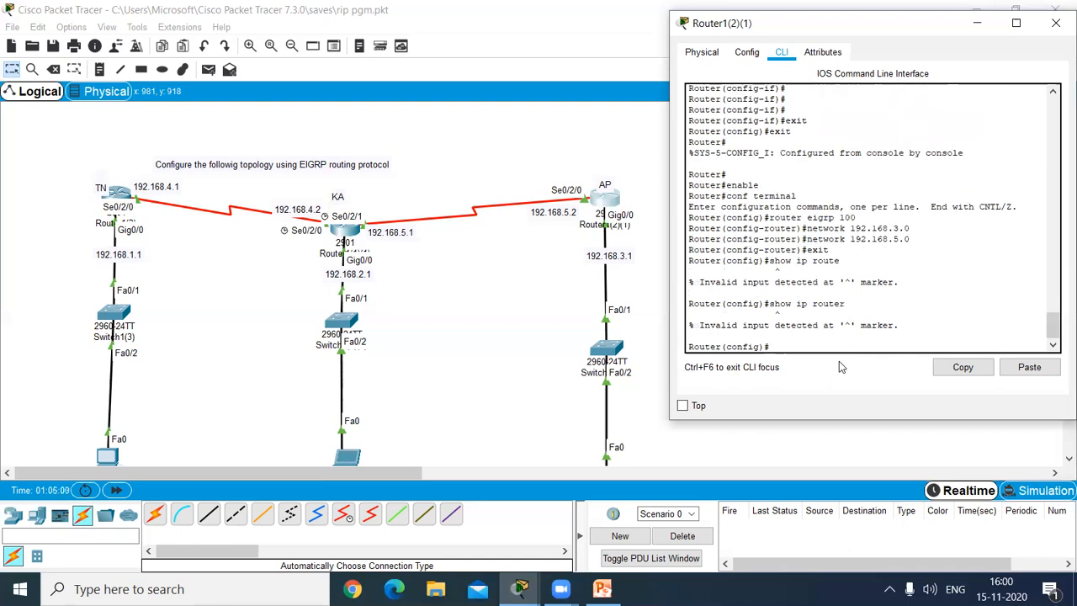
Step: Try to clear the AP router's console with cls and close the router window
{"action": "type", "text": "cls"}
{"action": "key", "text": "Return"}
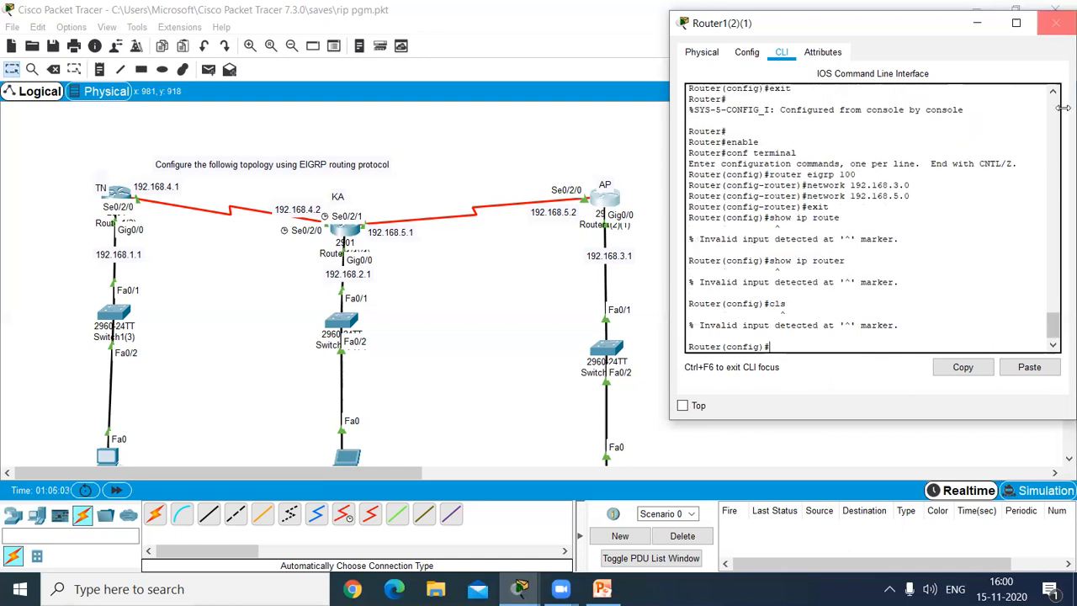
{"action": "left_click", "coordinate": [1055, 22]}
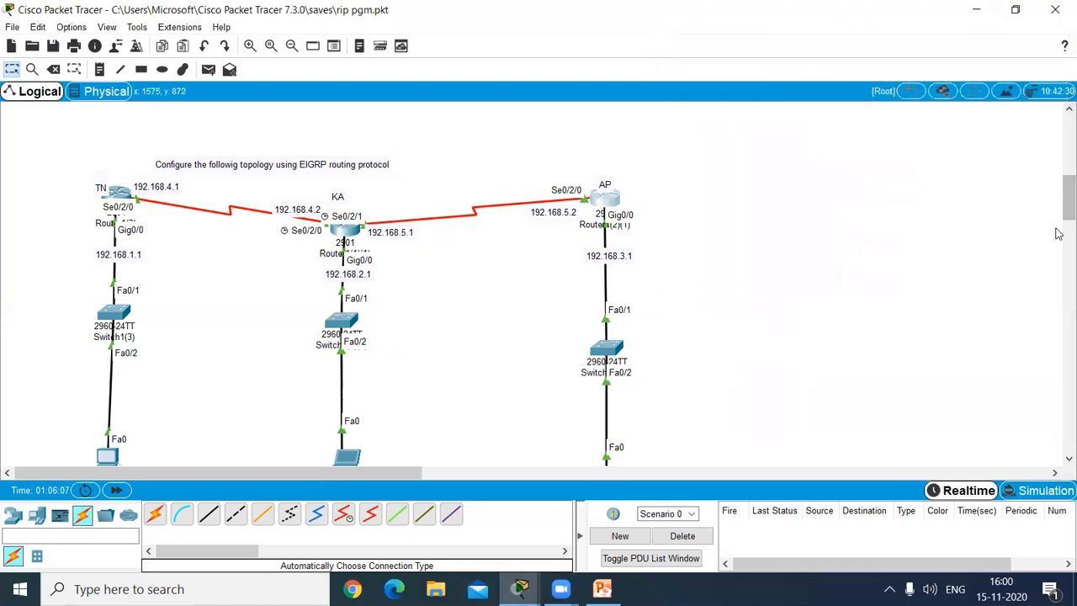
Step: Send a simple PDU from PC1 to Laptop1 to test connectivity between the TN and KA networks
{"action": "scroll", "coordinate": [1058, 252], "scroll_direction": "down", "scroll_amount": 3}
{"action": "scroll", "coordinate": [1058, 259], "scroll_direction": "down", "scroll_amount": 3}
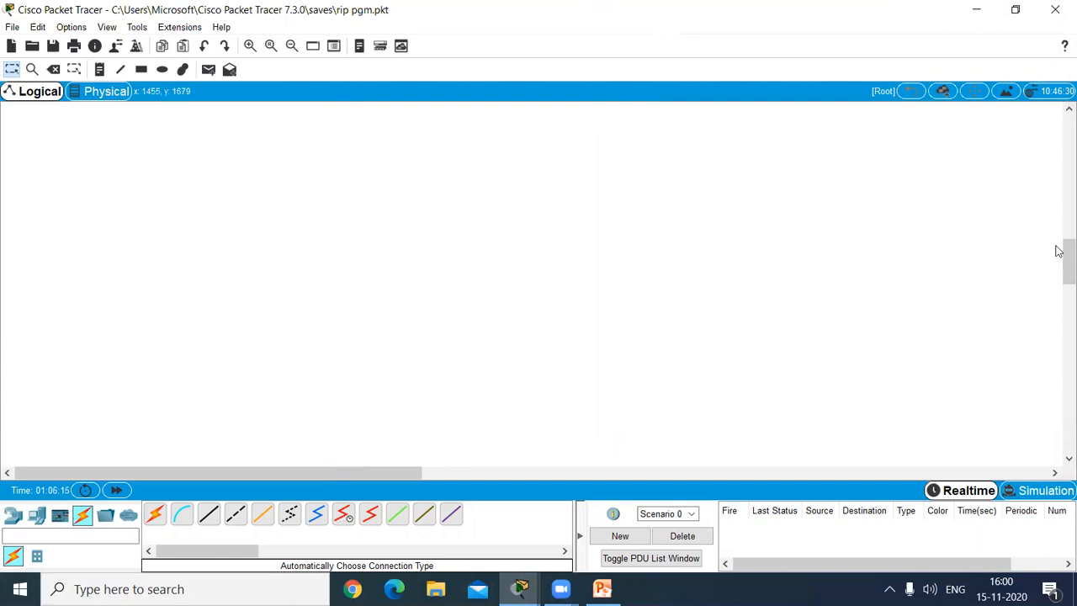
{"action": "left_click_drag", "start_coordinate": [1063, 250], "coordinate": [1058, 211]}
{"action": "scroll", "coordinate": [1058, 211], "scroll_direction": "up", "scroll_amount": 2}
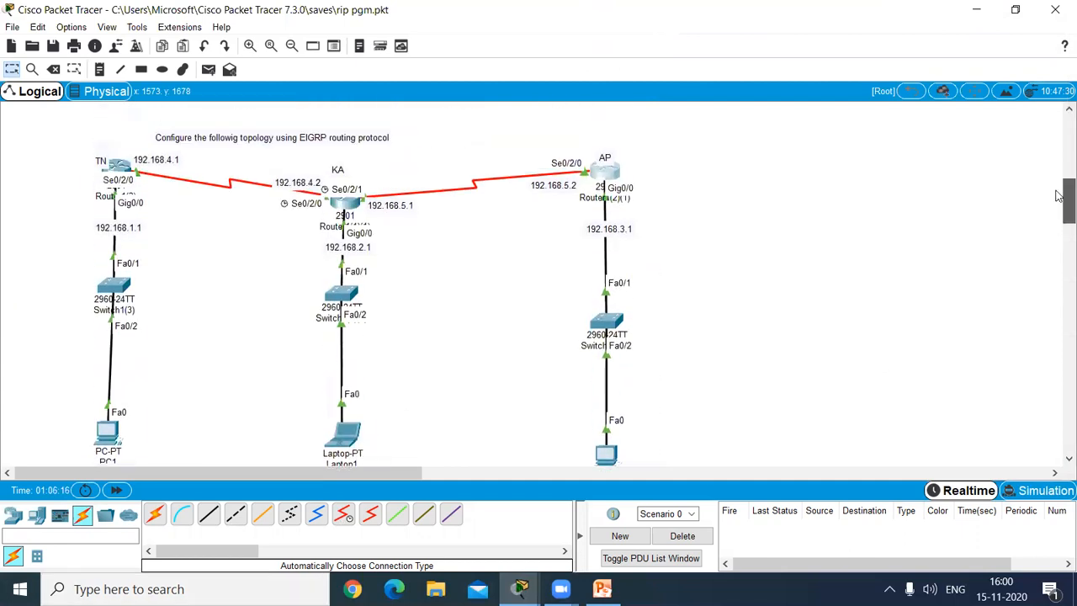
{"action": "scroll", "coordinate": [1058, 212], "scroll_direction": "down", "scroll_amount": 1}
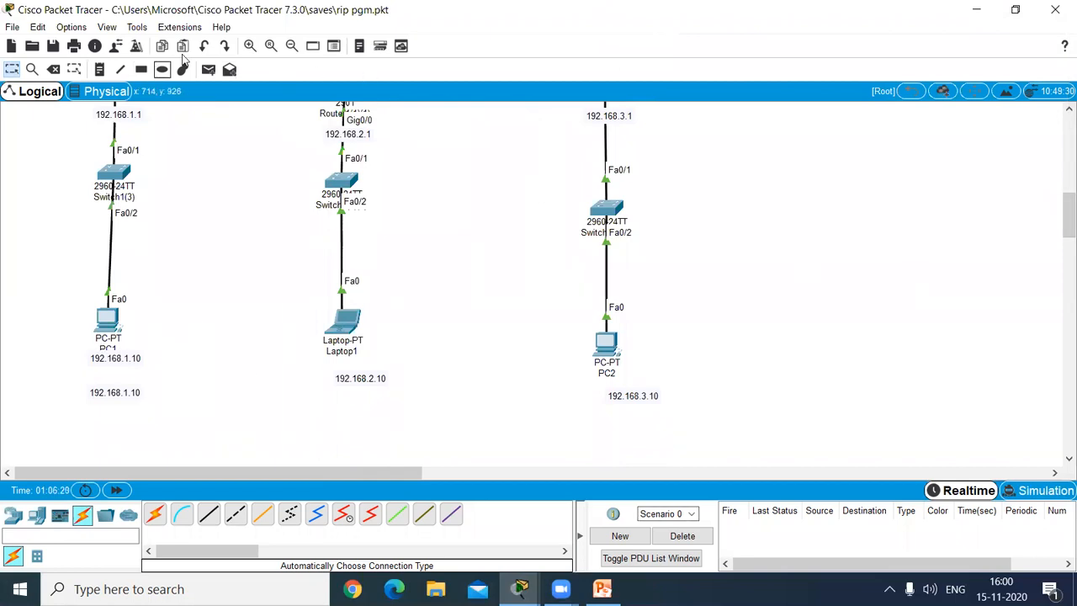
{"action": "left_click", "coordinate": [207, 69]}
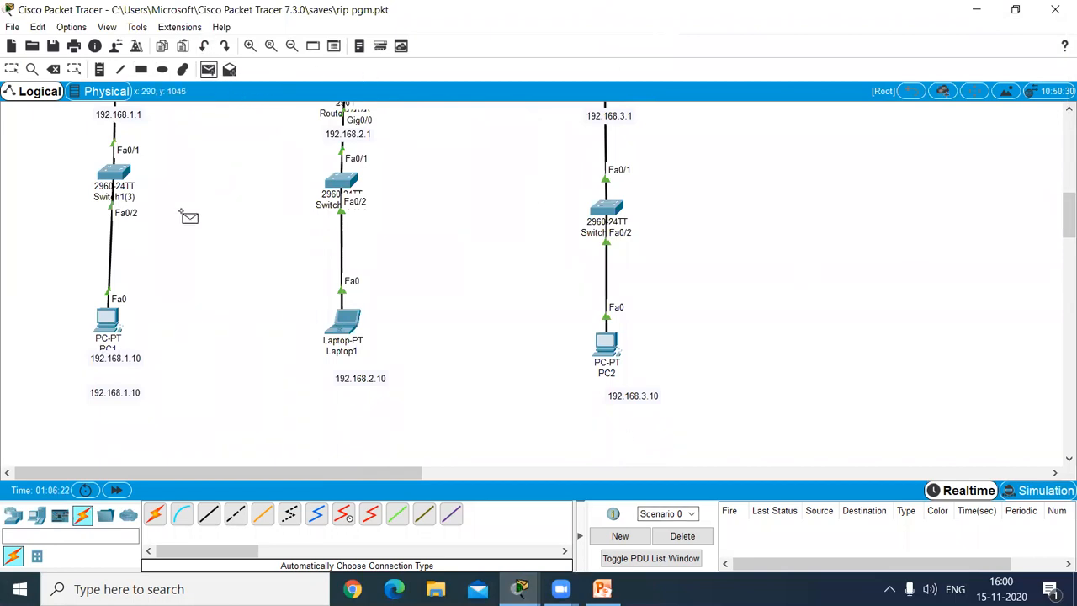
{"action": "left_click", "coordinate": [112, 325]}
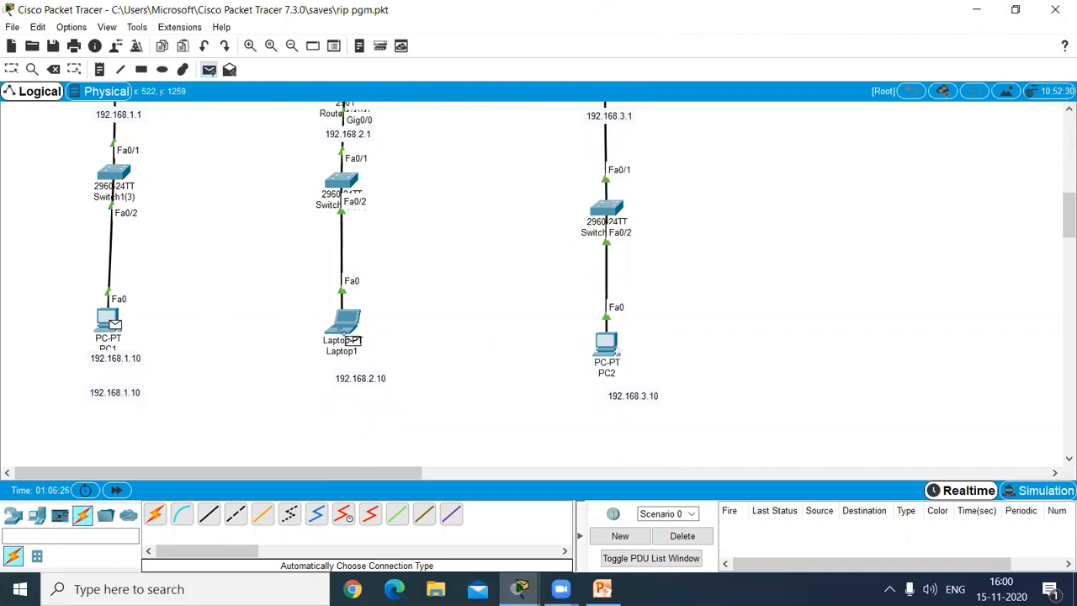
{"action": "left_click", "coordinate": [345, 335]}
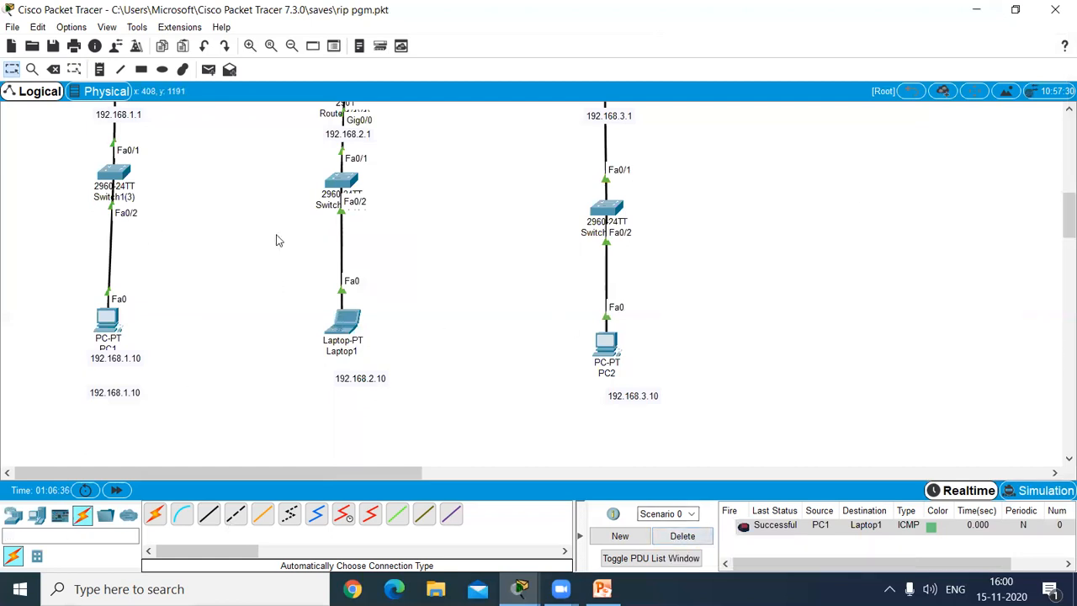
Step: Send a simple PDU from PC1 to PC2 to test connectivity between the TN and AP networks
{"action": "left_click", "coordinate": [209, 69]}
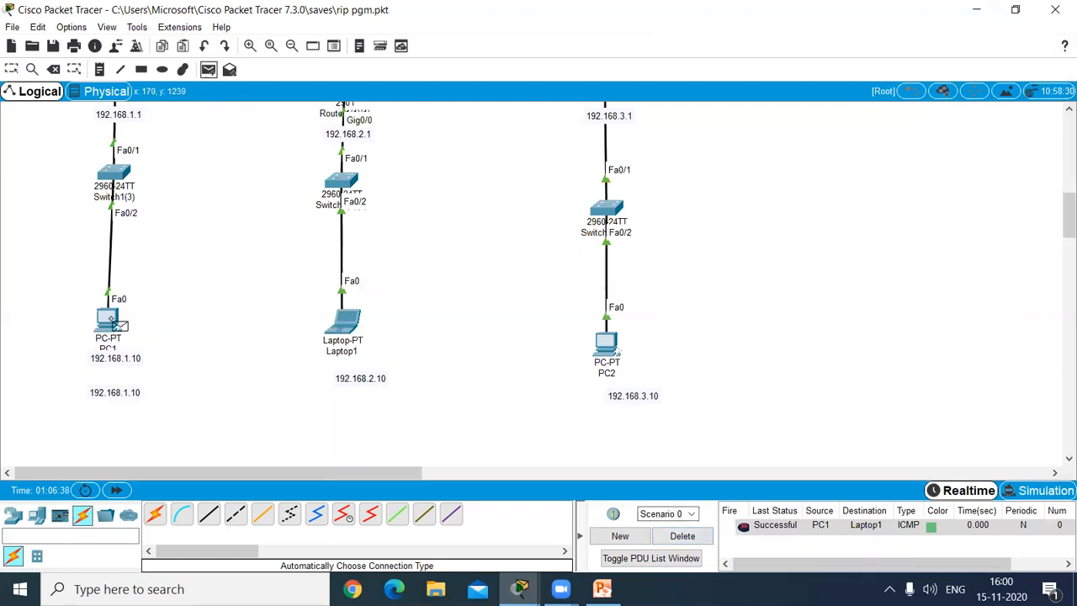
{"action": "left_click", "coordinate": [108, 321]}
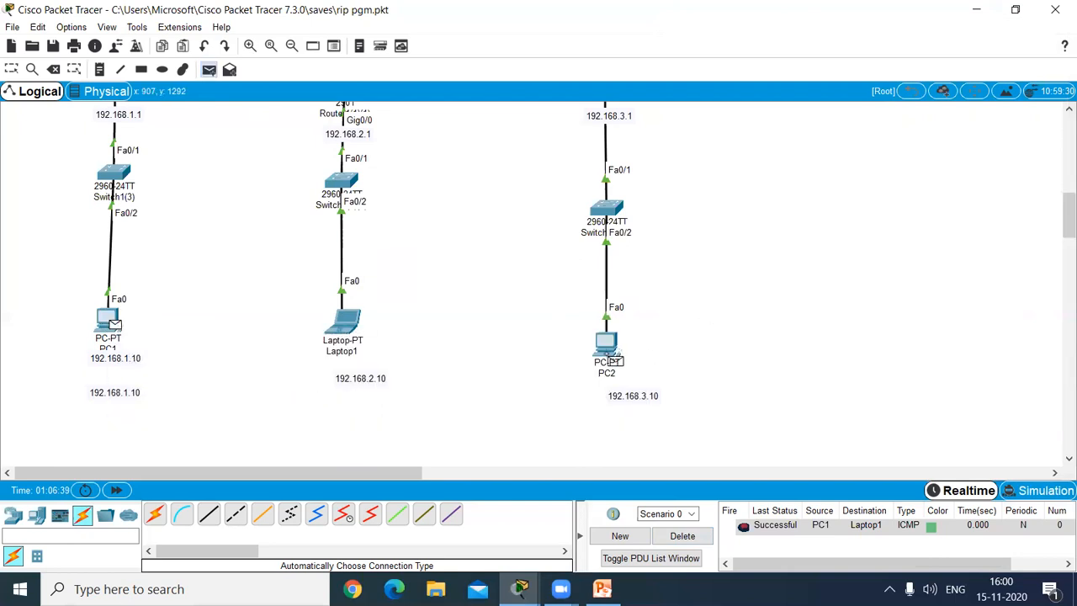
{"action": "left_click", "coordinate": [605, 344]}
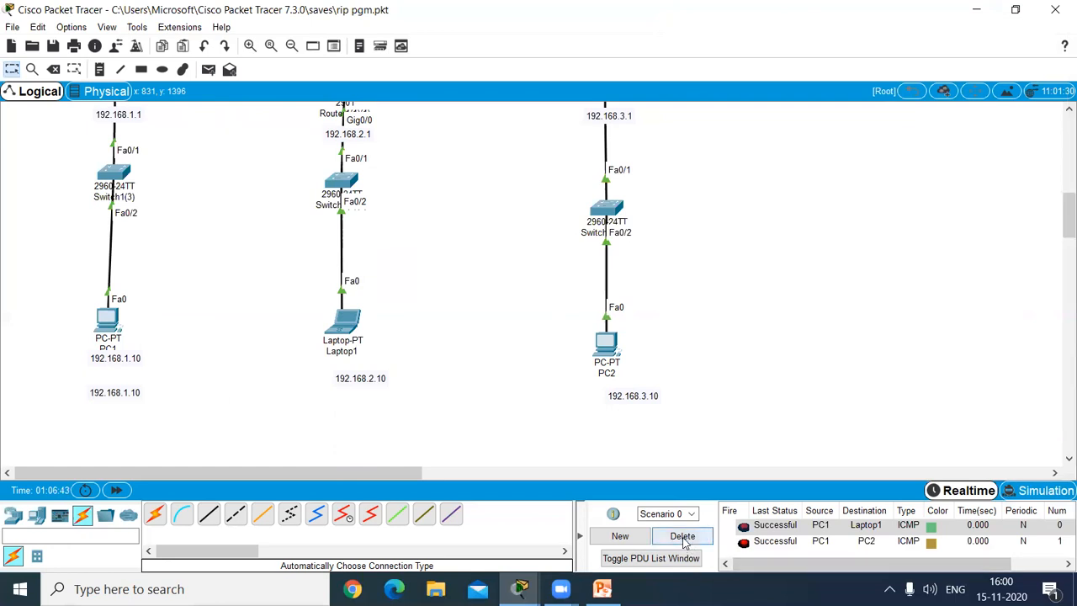
Step: Delete the scenario's existing PDU tests and send a simple PDU from PC2 to Laptop1
{"action": "left_click", "coordinate": [682, 536]}
{"action": "left_click", "coordinate": [208, 71]}
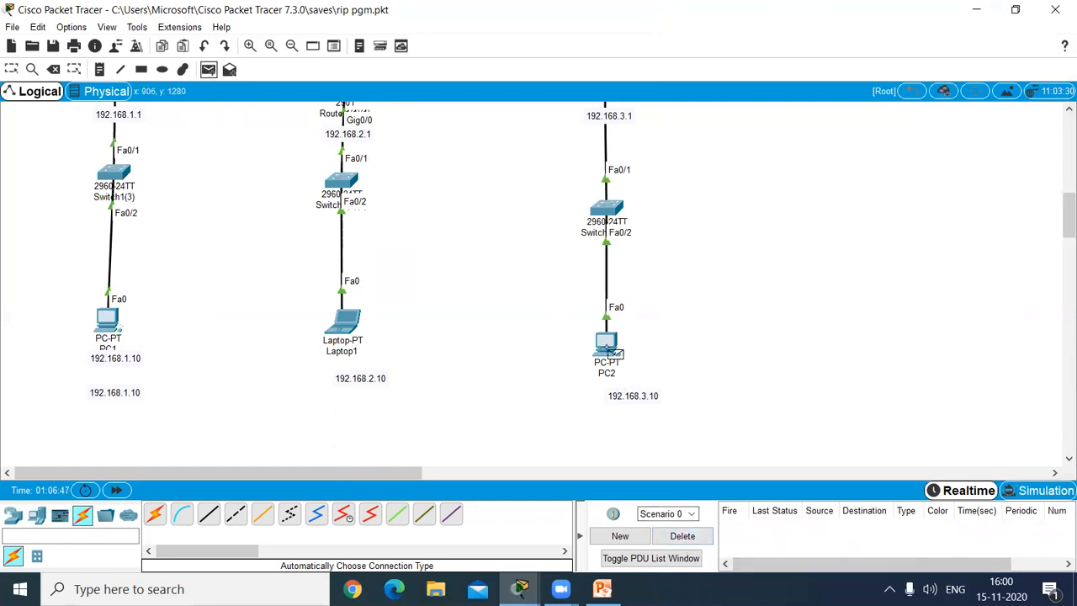
{"action": "left_click", "coordinate": [611, 352]}
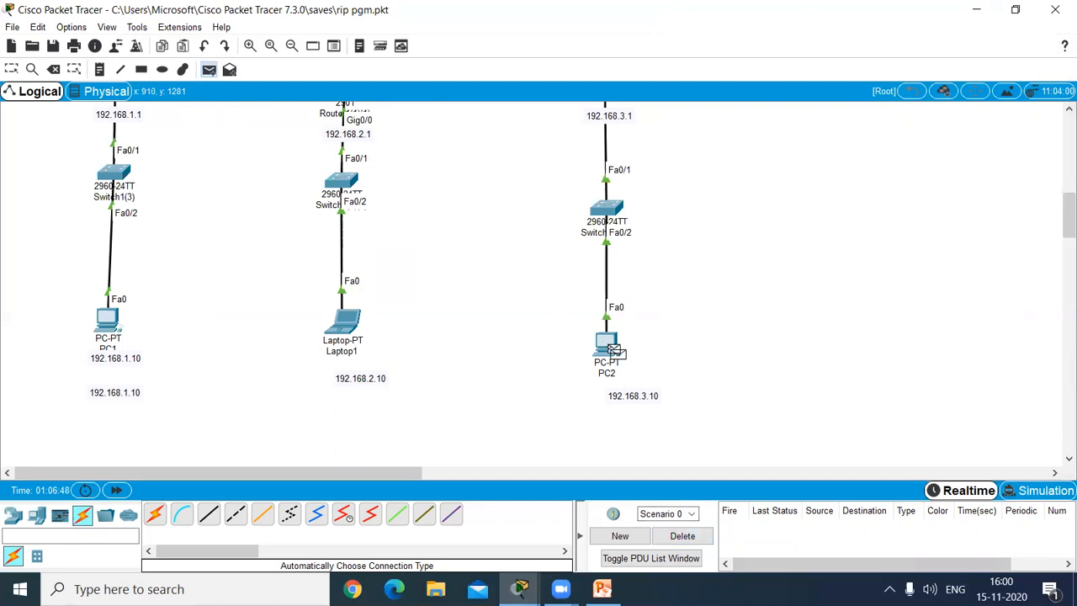
{"action": "left_click", "coordinate": [343, 334]}
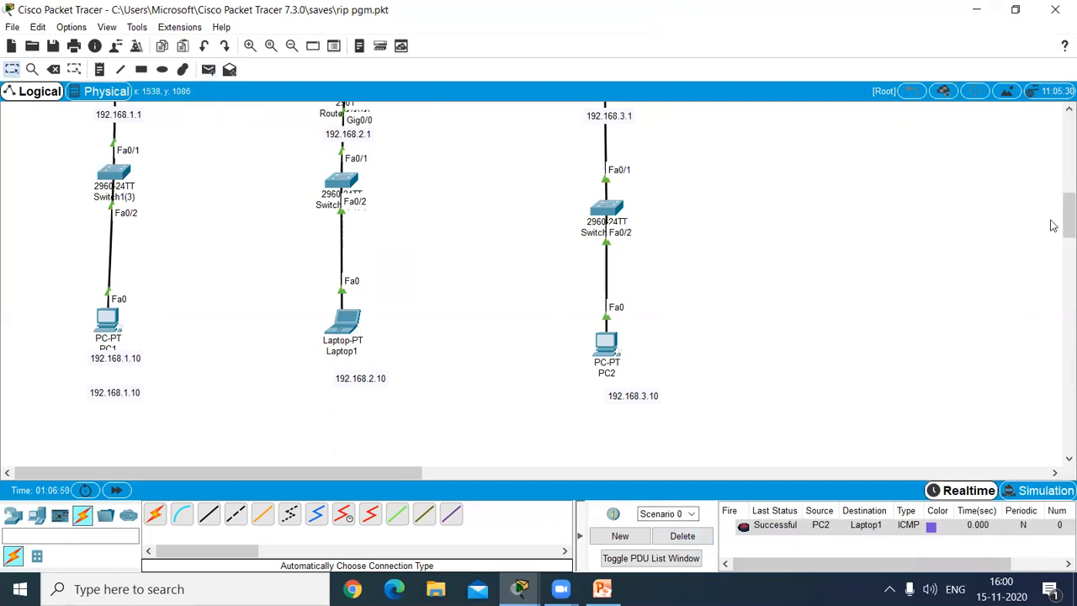
{"action": "scroll", "coordinate": [504, 219], "scroll_direction": "up", "scroll_amount": 3}
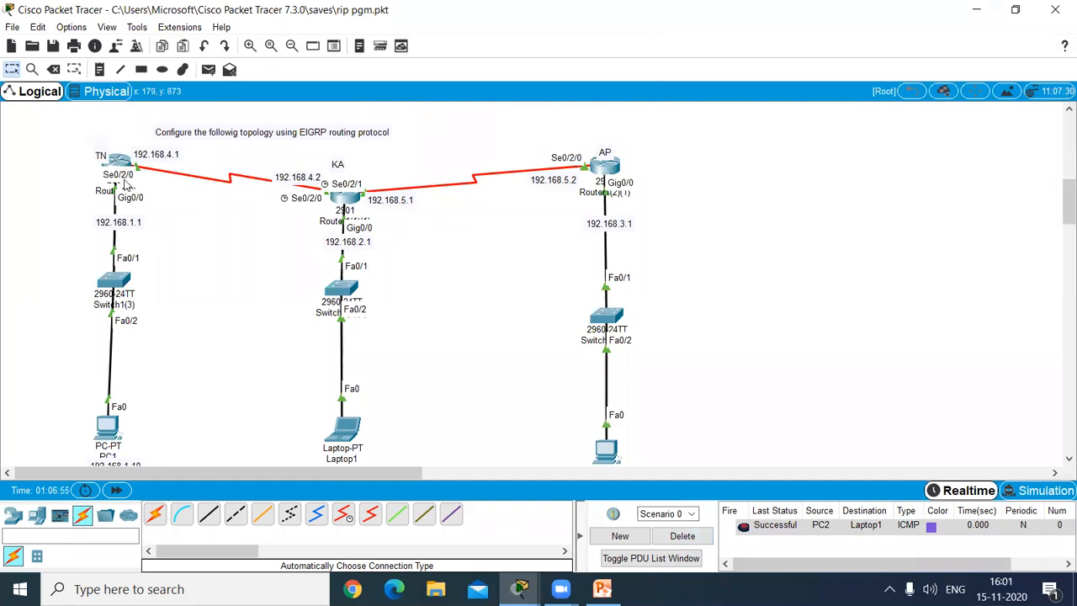
Step: Inspect the TN router's routing table for its EIGRP routes, then close the table
{"action": "left_click", "coordinate": [32, 70]}
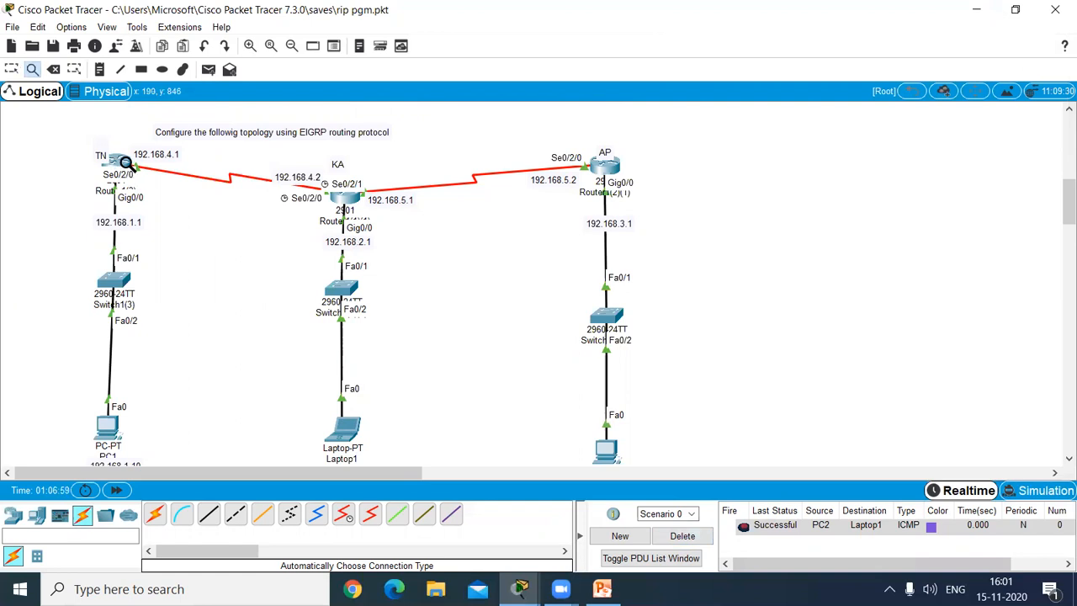
{"action": "left_click", "coordinate": [120, 162]}
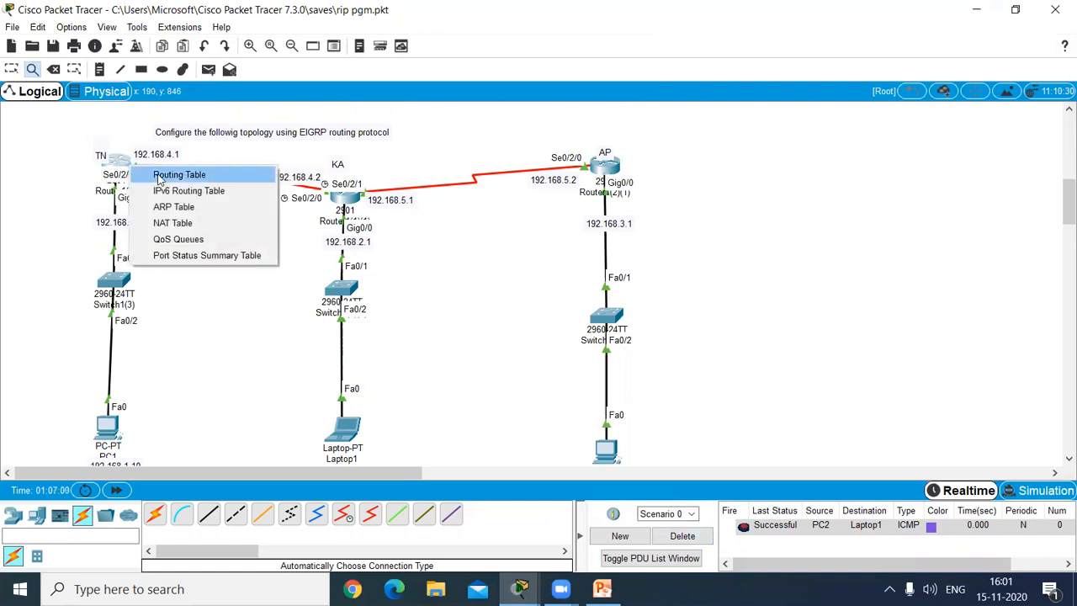
{"action": "left_click", "coordinate": [160, 175]}
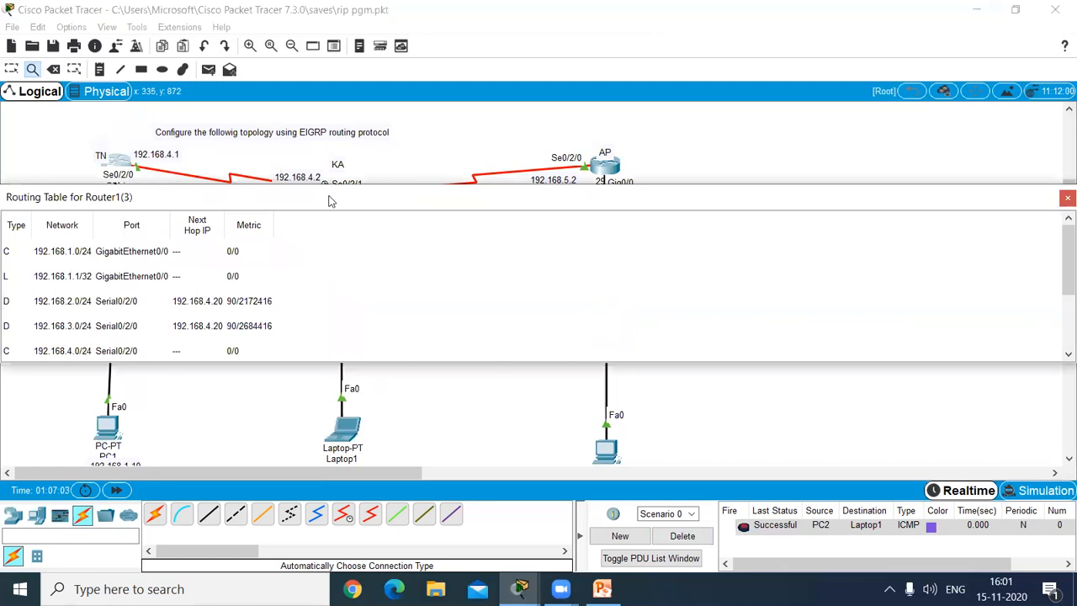
{"action": "left_click_drag", "start_coordinate": [330, 201], "coordinate": [449, 164]}
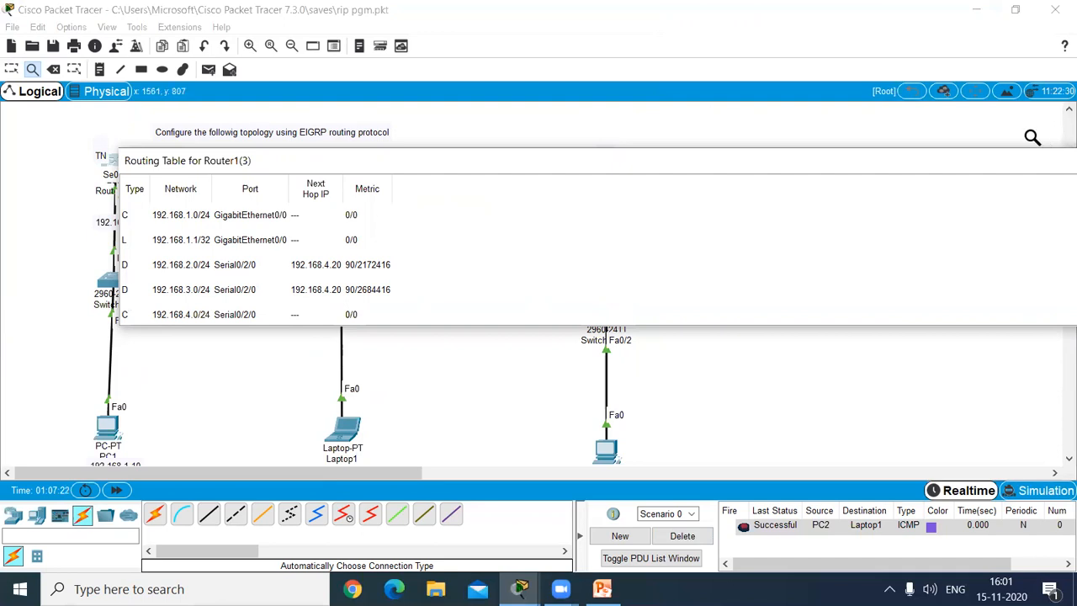
{"action": "left_click_drag", "start_coordinate": [973, 167], "coordinate": [787, 211]}
{"action": "left_click", "coordinate": [999, 205]}
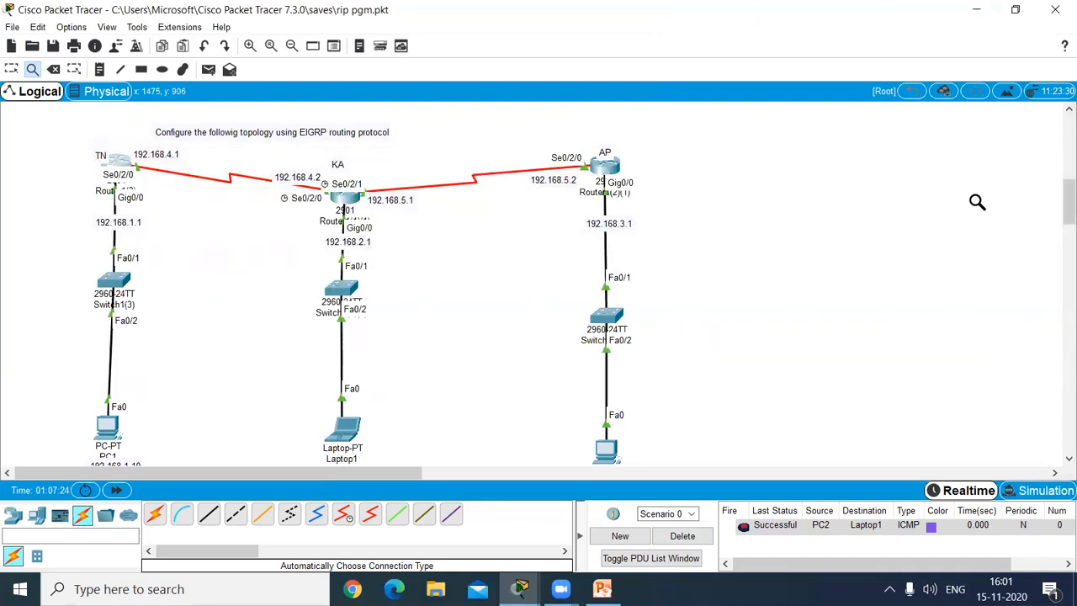
Step: Inspect the AP router's routing table for its EIGRP routes and close the table
{"action": "left_click", "coordinate": [610, 163]}
{"action": "left_click", "coordinate": [642, 177]}
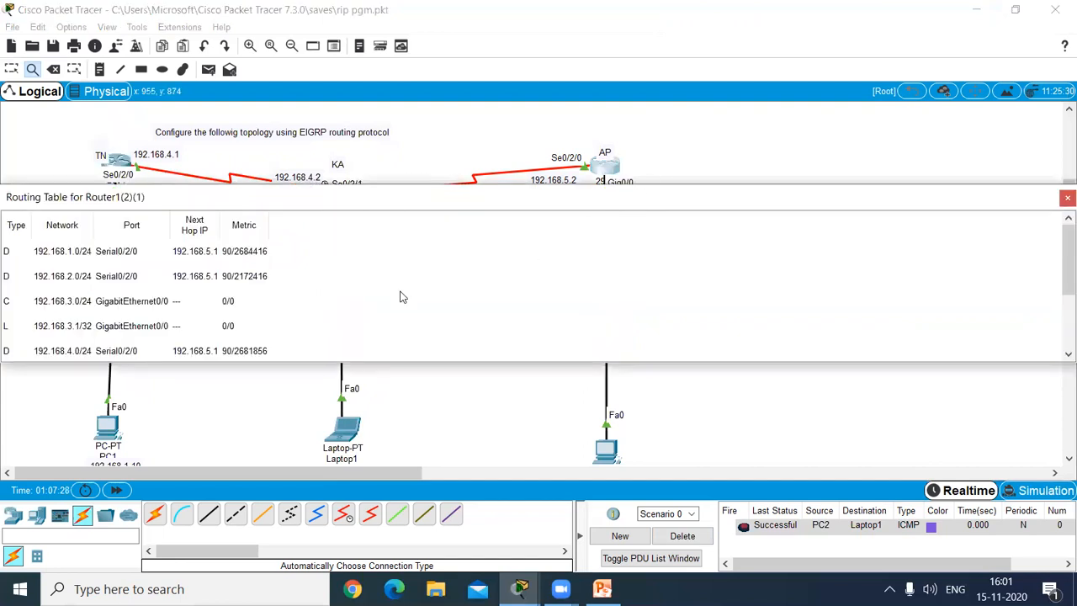
{"action": "left_click_drag", "start_coordinate": [271, 207], "coordinate": [401, 179]}
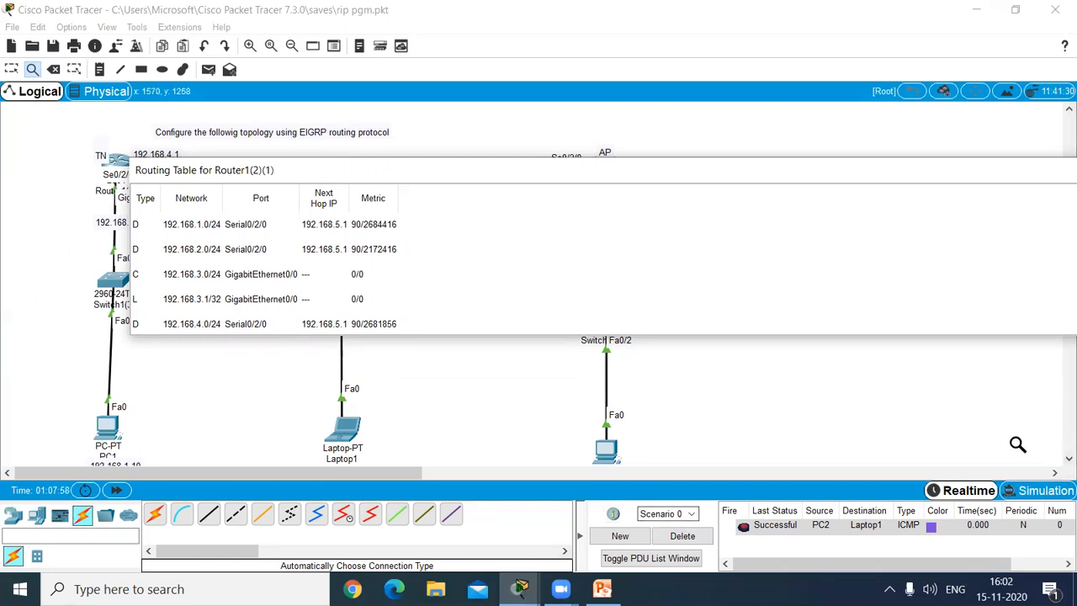
{"action": "left_click", "coordinate": [810, 403]}
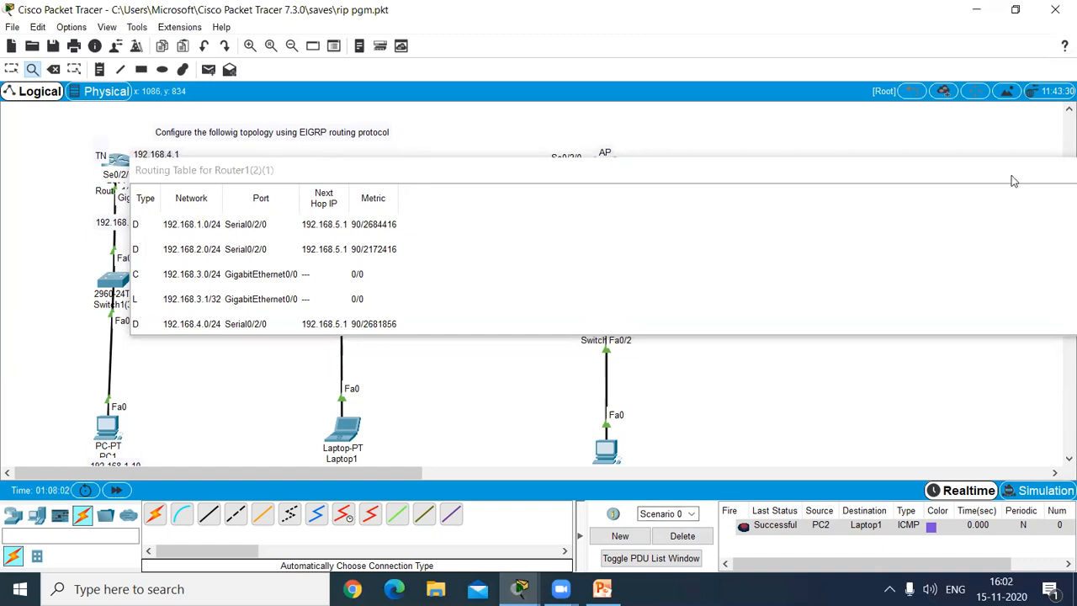
{"action": "left_click_drag", "start_coordinate": [1014, 181], "coordinate": [913, 169]}
{"action": "left_click_drag", "start_coordinate": [817, 168], "coordinate": [732, 168]}
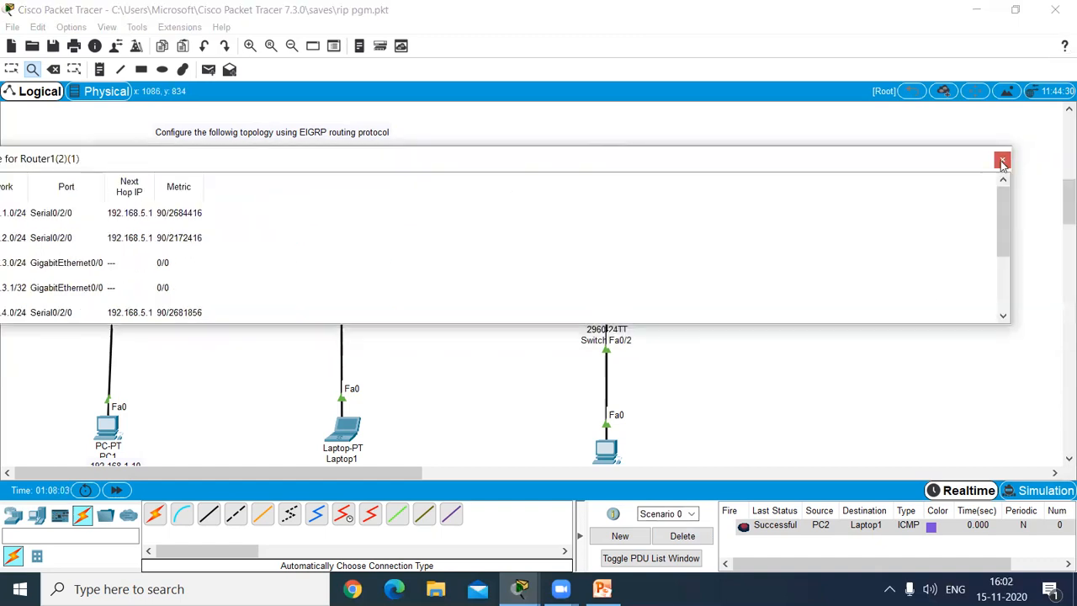
{"action": "left_click", "coordinate": [998, 160]}
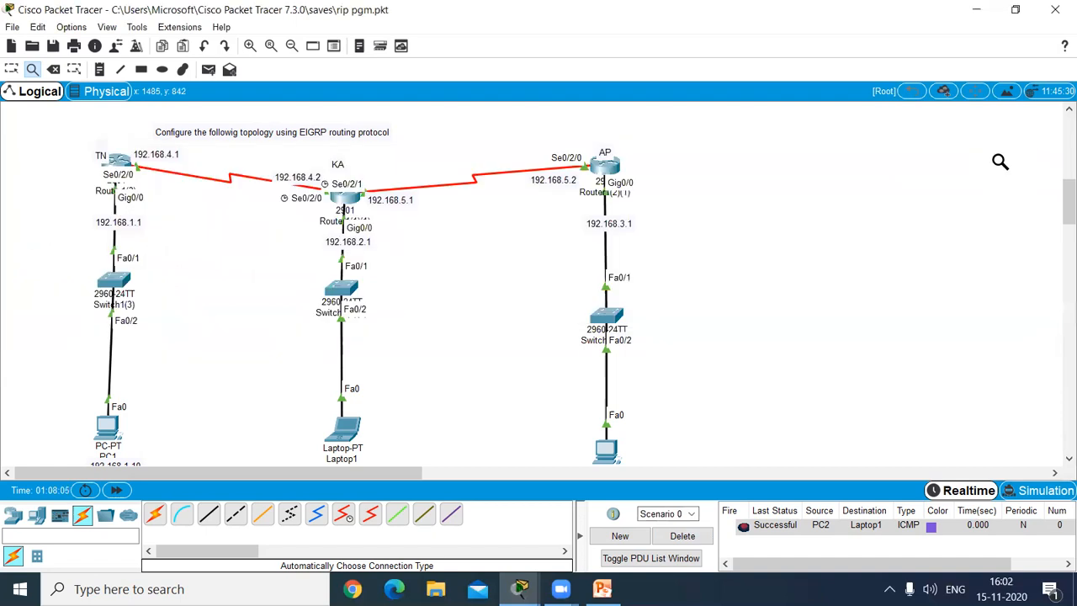